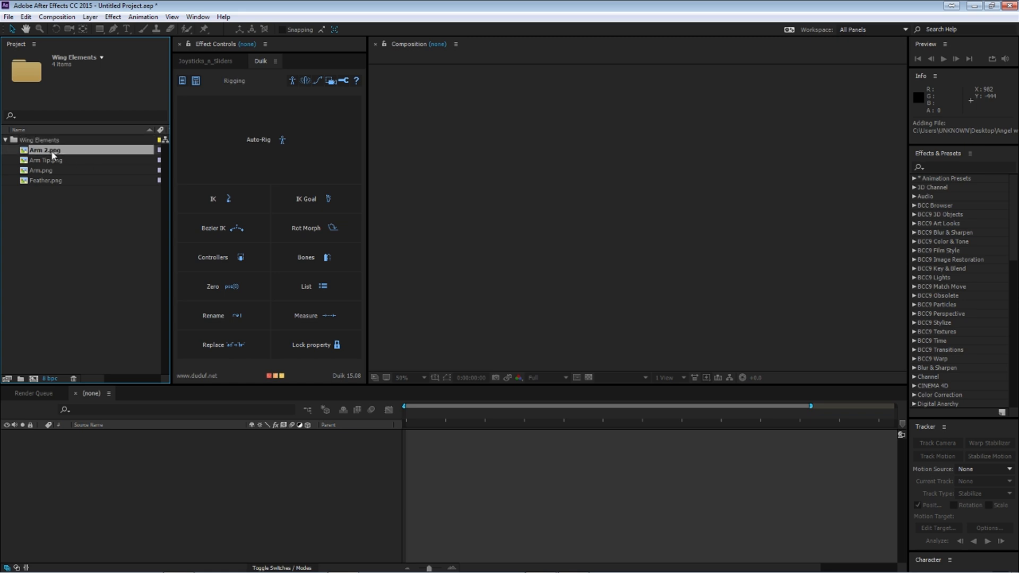
# Step: Create a new 1920 x 1080 composition, Comp 1, with a duration of 0:00:07:00
pyautogui.click(53, 180)
pyautogui.click(53, 150)
pyautogui.keyDown('shift'); pyautogui.click(59, 181); pyautogui.keyUp('shift')
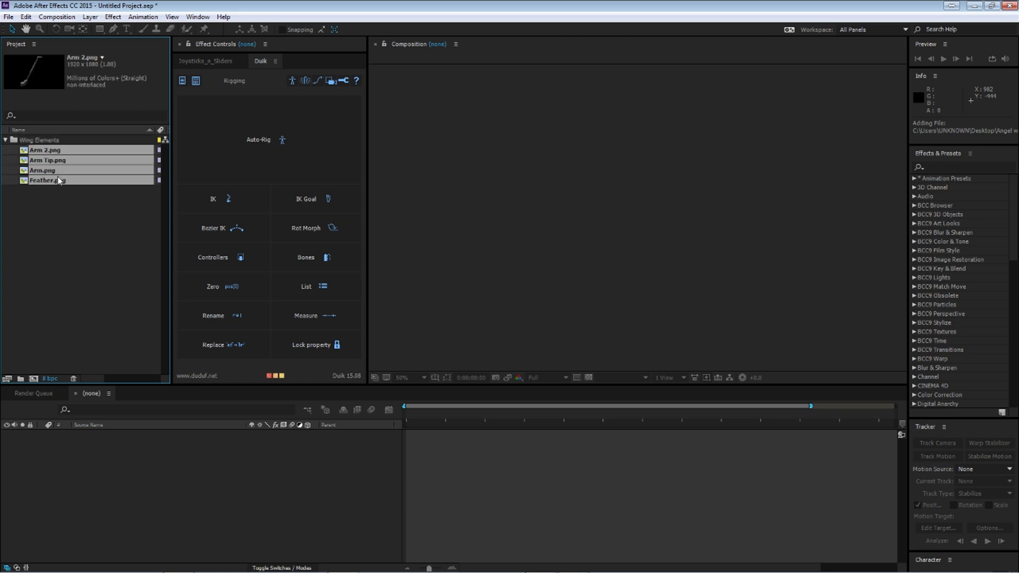
pyautogui.click(49, 17)
pyautogui.click(85, 31)
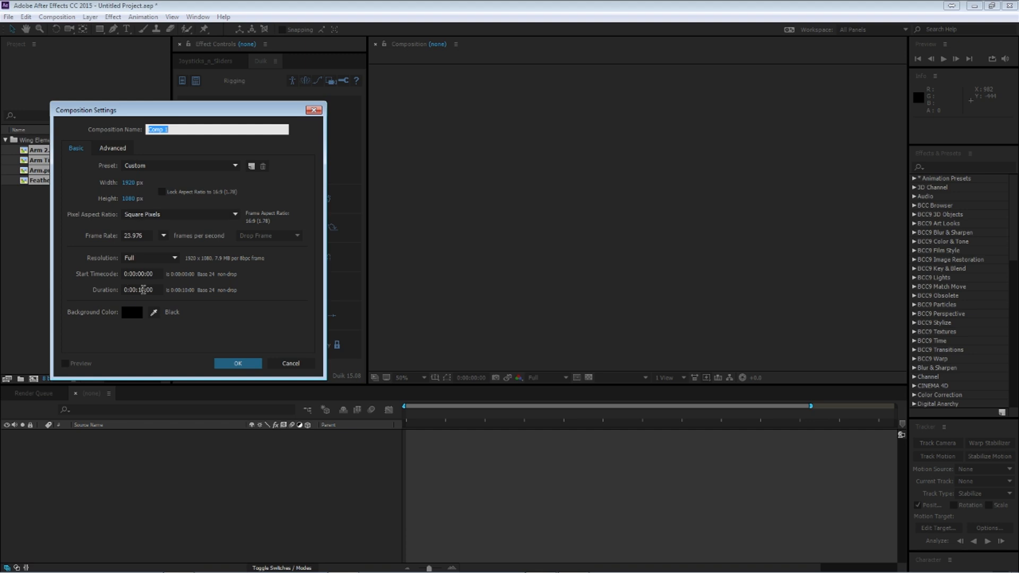
pyautogui.click(143, 290)
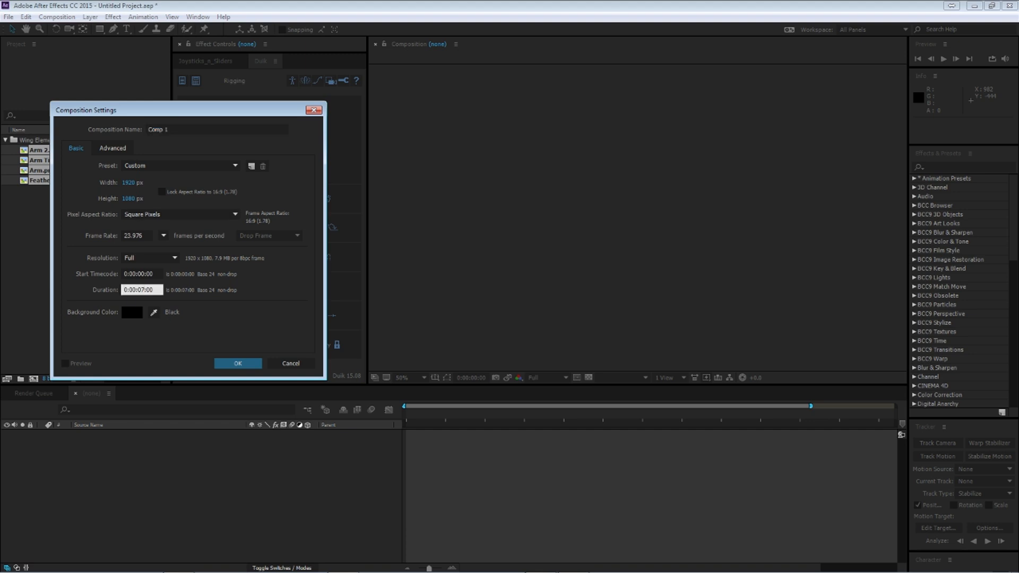
pyautogui.press('Return')
pyautogui.click(43, 392)
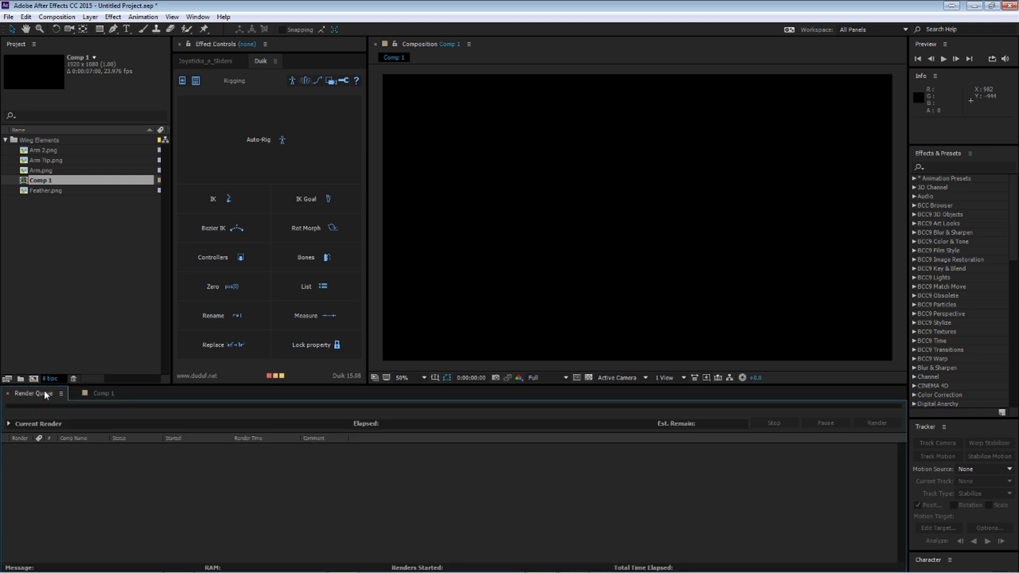
pyautogui.click(103, 394)
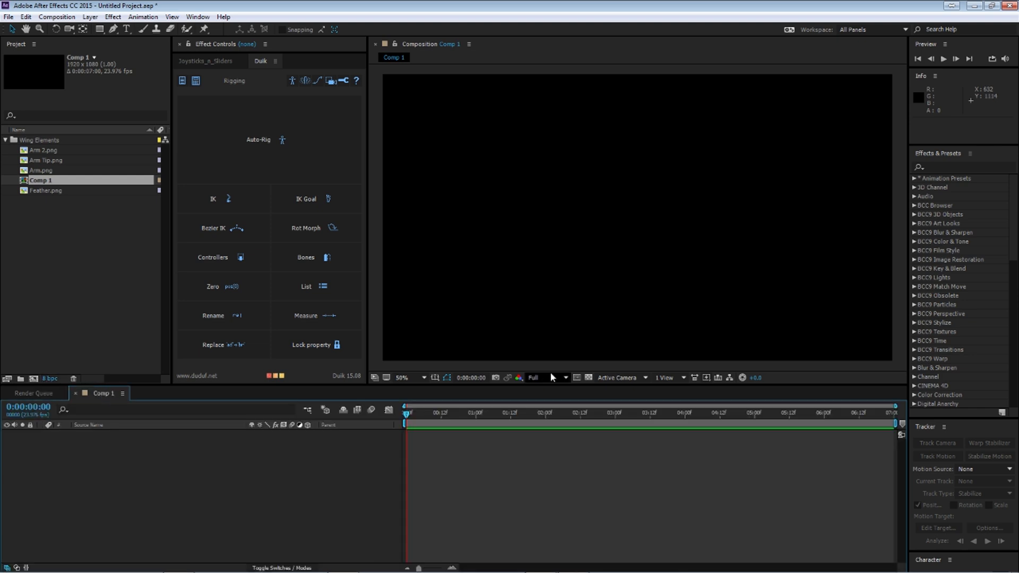
# Step: Change the frame rate of Comp 1 to 24 frames per second
pyautogui.click(57, 16)
pyautogui.click(93, 45)
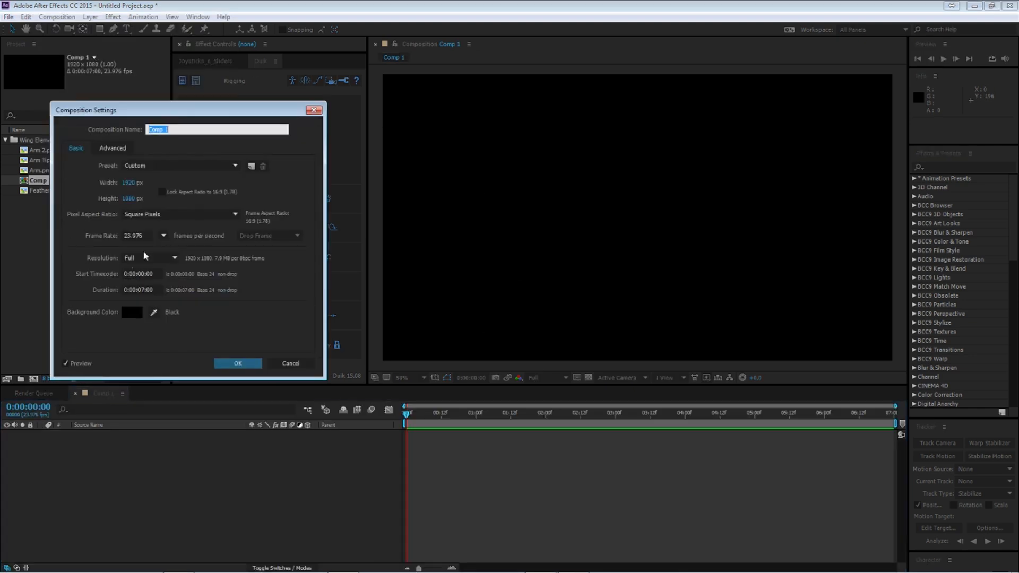
pyautogui.click(164, 235)
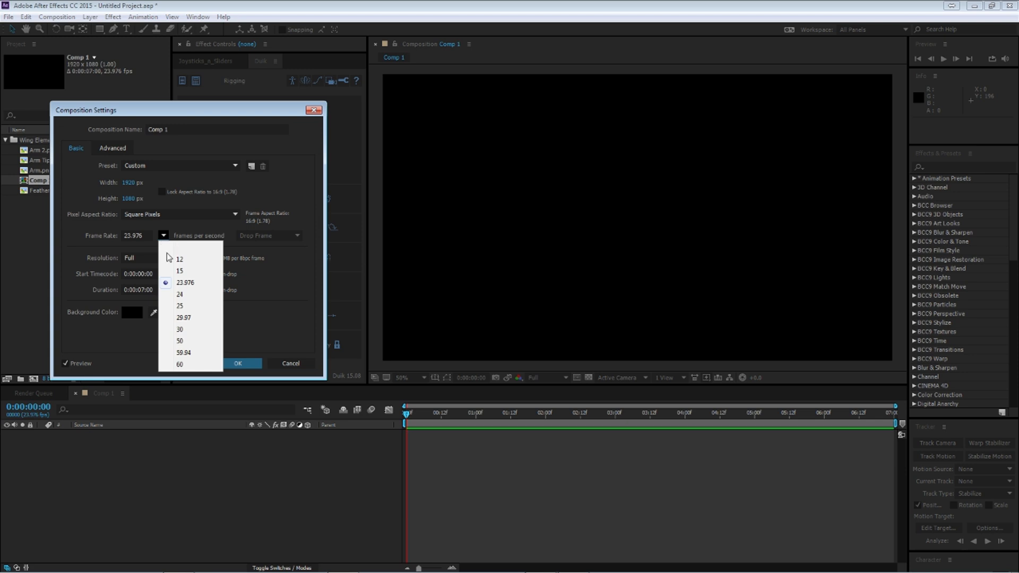
pyautogui.click(187, 295)
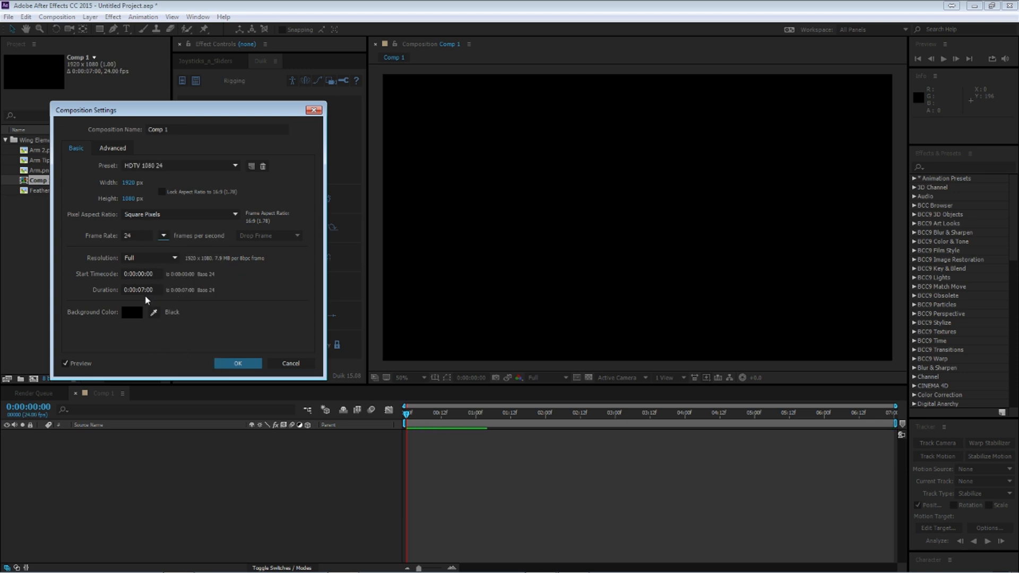
pyautogui.click(238, 364)
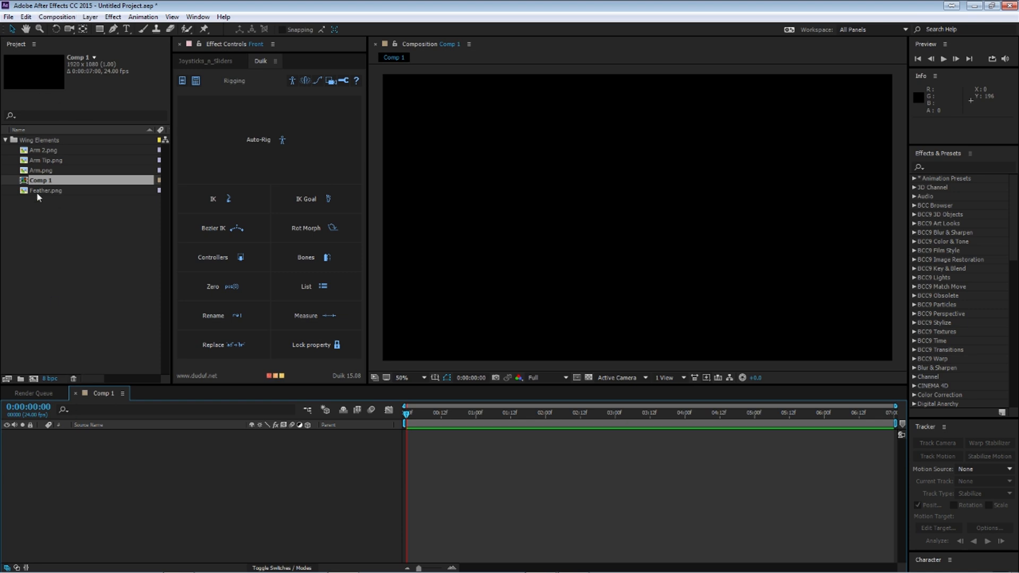
# Step: Add Arm 2.png, Arm Tip.png, Arm.png and Feather.png to Comp 1 as layers
pyautogui.click(49, 153)
pyautogui.keyDown('shift'); pyautogui.click(43, 169); pyautogui.keyUp('shift')
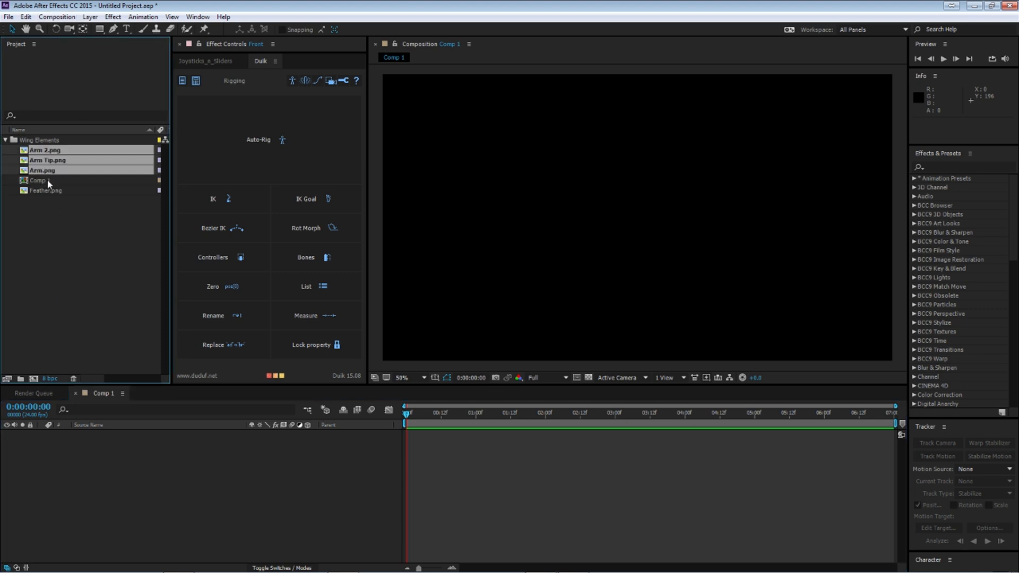
pyautogui.keyDown('ctrl'); pyautogui.click(49, 191); pyautogui.keyUp('ctrl')
pyautogui.moveTo(59, 163); pyautogui.dragTo(138, 474)
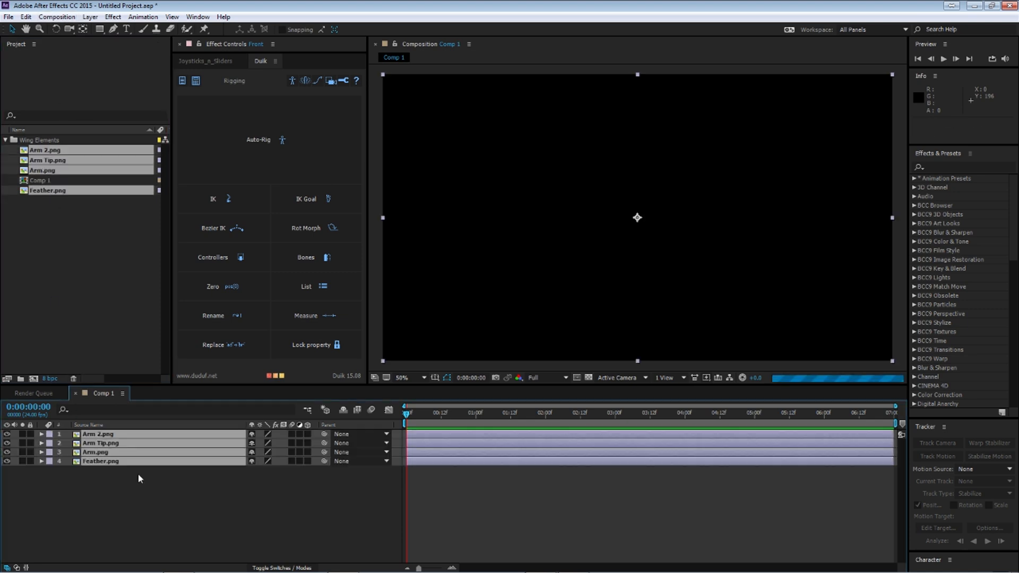
pyautogui.click(281, 514)
# Step: Hide the Arm Tip.png, Arm.png and Feather.png layers so only Arm 2.png is shown
pyautogui.click(94, 461)
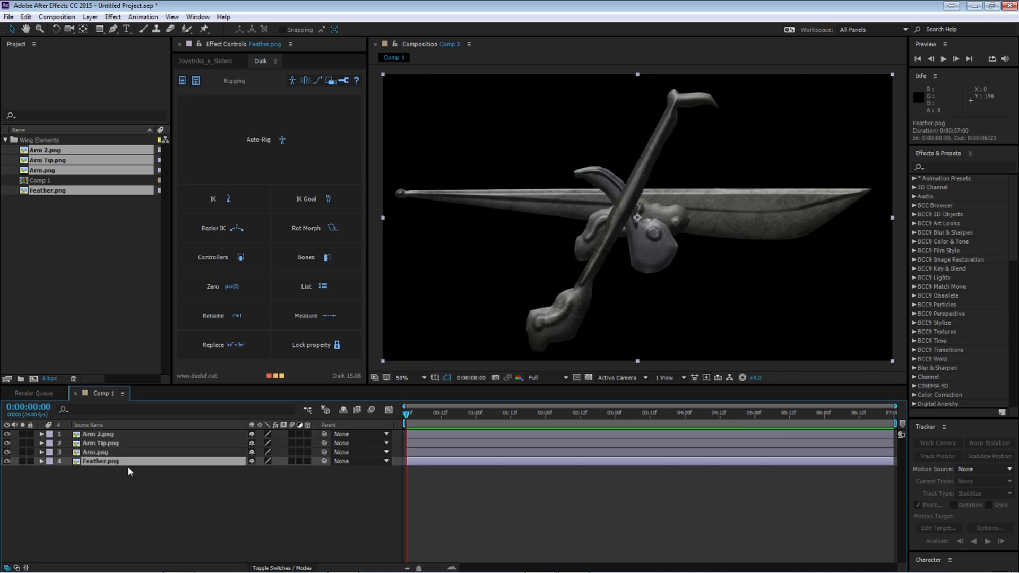
pyautogui.click(6, 443)
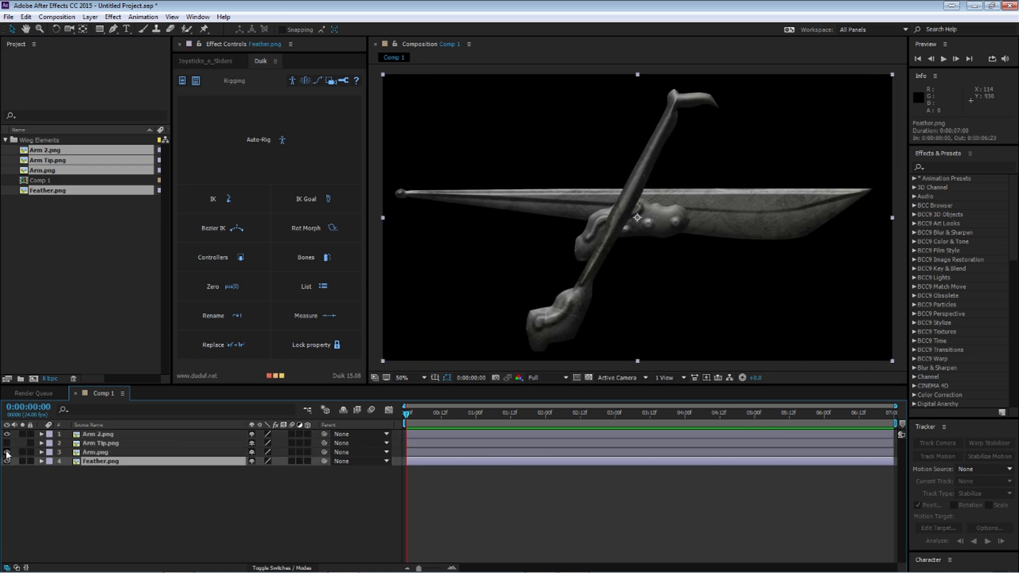
pyautogui.click(6, 452)
pyautogui.click(6, 461)
# Step: Scale the Arm 2.png layer down to about half size and move it to about 650, 566
pyautogui.click(93, 434)
pyautogui.scroll(-2, 571, 264)
pyautogui.moveTo(765, 147); pyautogui.dragTo(722, 175)
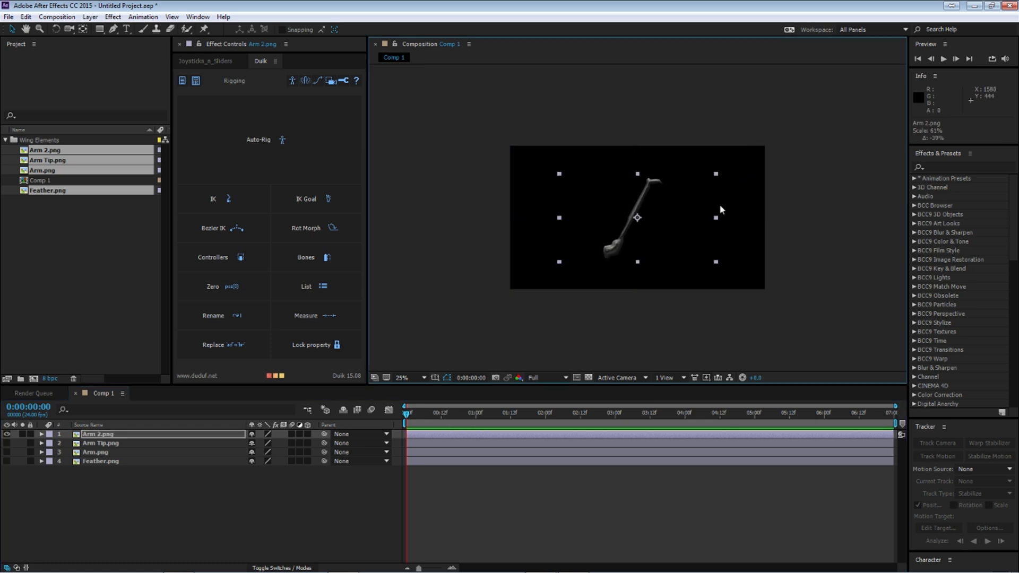
pyautogui.scroll(2, 718, 205)
pyautogui.moveTo(795, 134); pyautogui.dragTo(779, 148)
pyautogui.moveTo(720, 195); pyautogui.dragTo(641, 203)
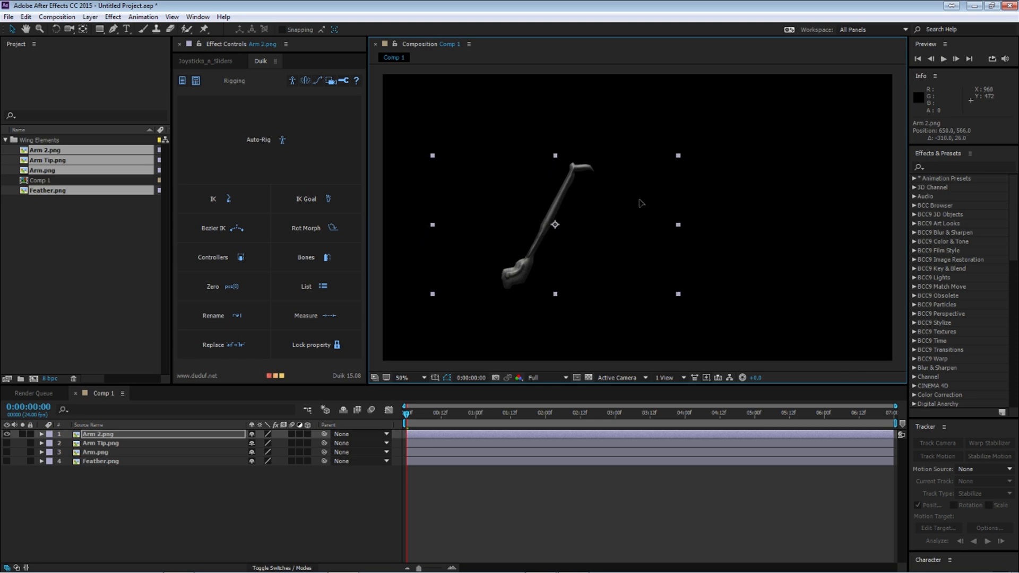
pyautogui.click(95, 484)
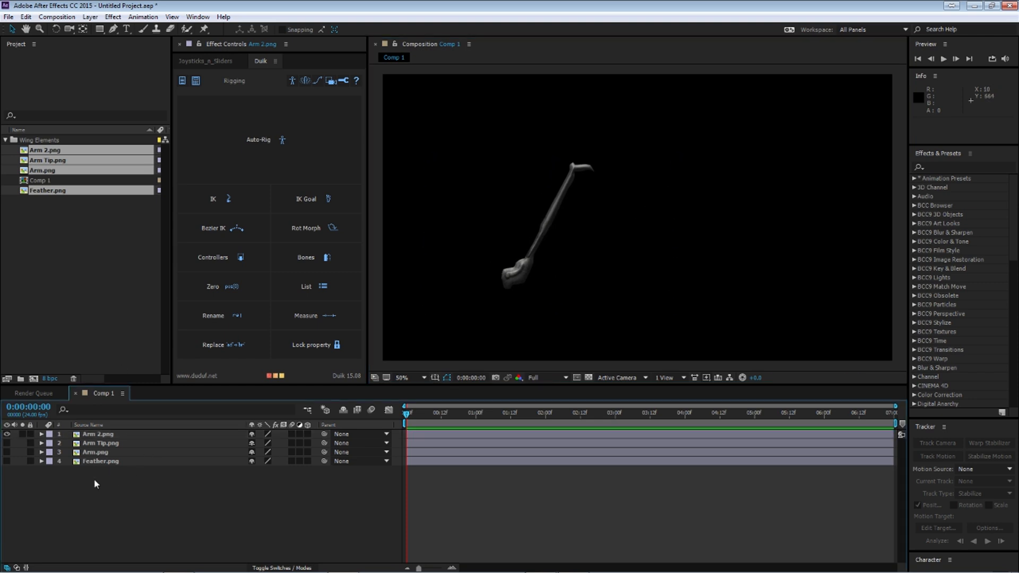
# Step: Show the Arm Tip.png layer, scale it down and place it at the upper end of Arm 2, at about 672, 286
pyautogui.click(95, 445)
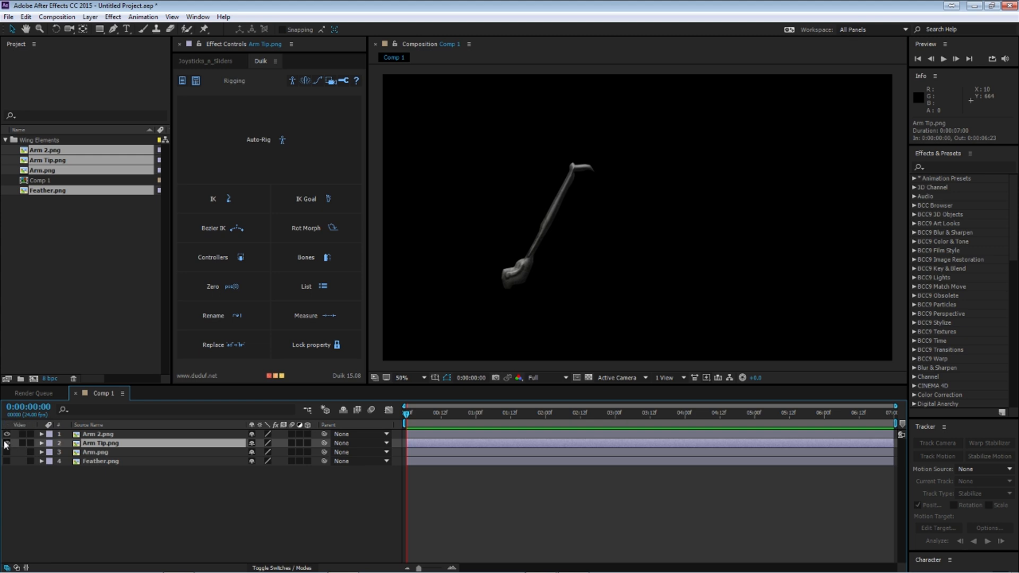
pyautogui.click(6, 443)
pyautogui.moveTo(891, 364); pyautogui.dragTo(789, 312)
pyautogui.moveTo(685, 269); pyautogui.dragTo(601, 199)
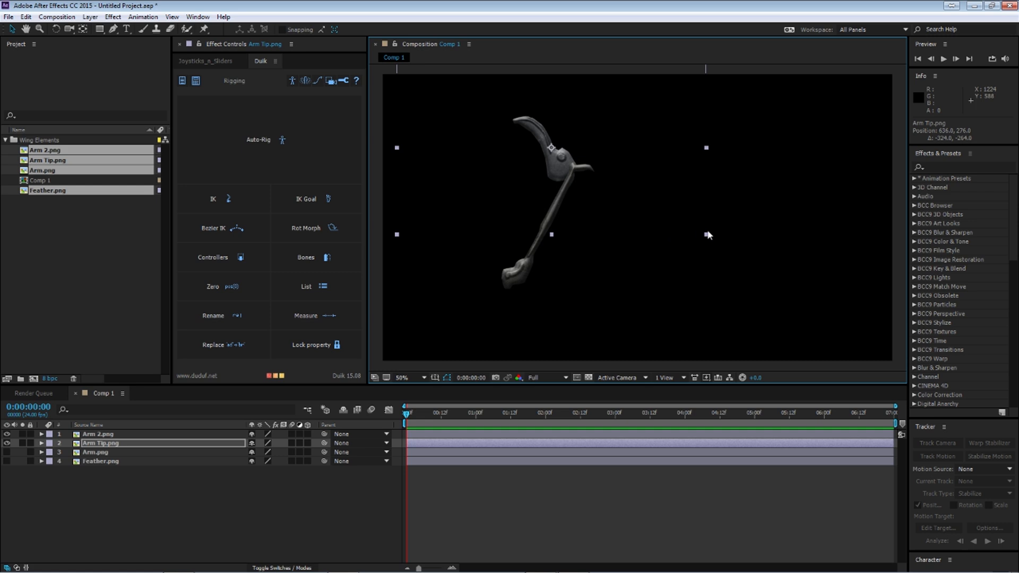
pyautogui.moveTo(706, 235); pyautogui.dragTo(664, 211)
pyautogui.moveTo(597, 190); pyautogui.dragTo(607, 195)
pyautogui.click(657, 202)
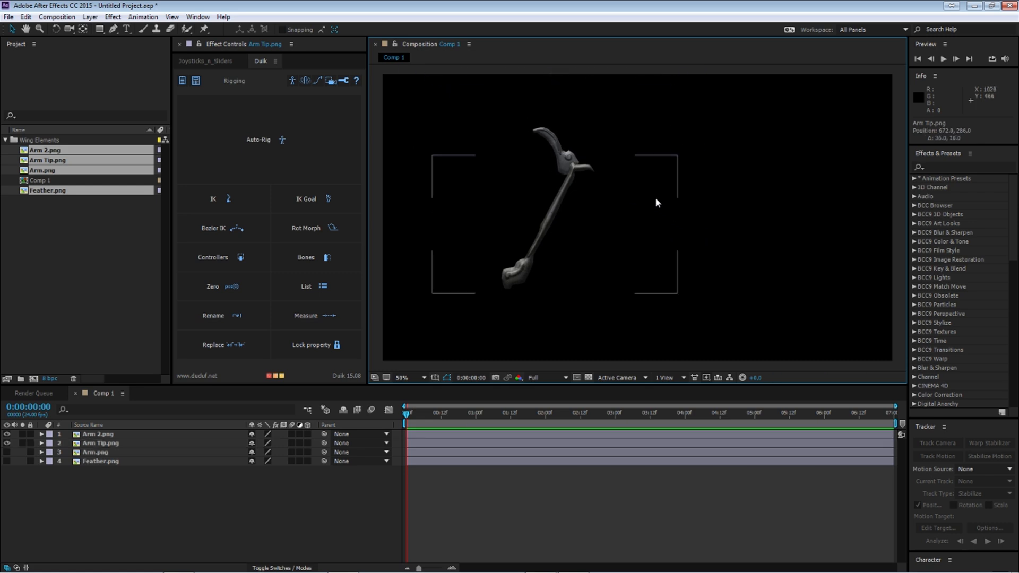
# Step: Shrink the Arm Tip.png layer further and reposition it on the upper joint at about 704, 326
pyautogui.click(112, 444)
pyautogui.moveTo(673, 214); pyautogui.dragTo(638, 180)
pyautogui.moveTo(588, 161); pyautogui.dragTo(597, 171)
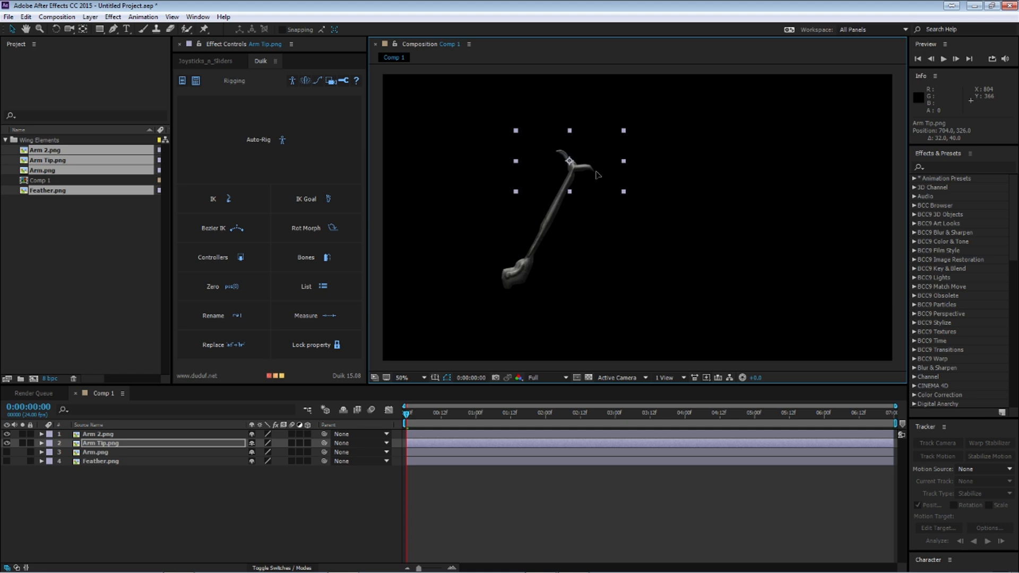
pyautogui.click(94, 494)
# Step: Show the Arm.png layer, scale it down and attach it to the lower end of Arm 2, at about 386, 780
pyautogui.click(7, 453)
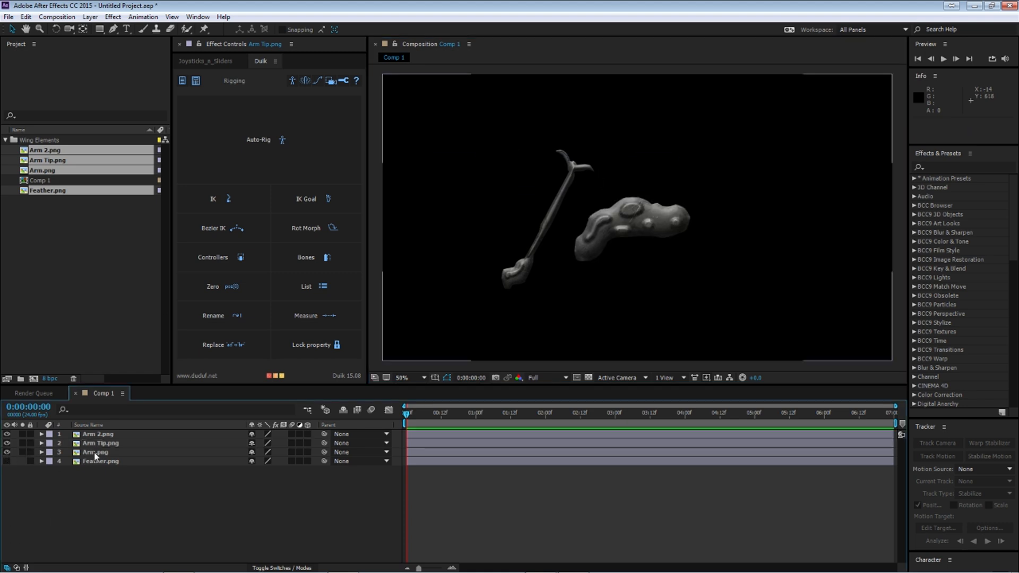
pyautogui.click(634, 241)
pyautogui.moveTo(892, 361); pyautogui.dragTo(820, 309)
pyautogui.moveTo(712, 276); pyautogui.dragTo(587, 332)
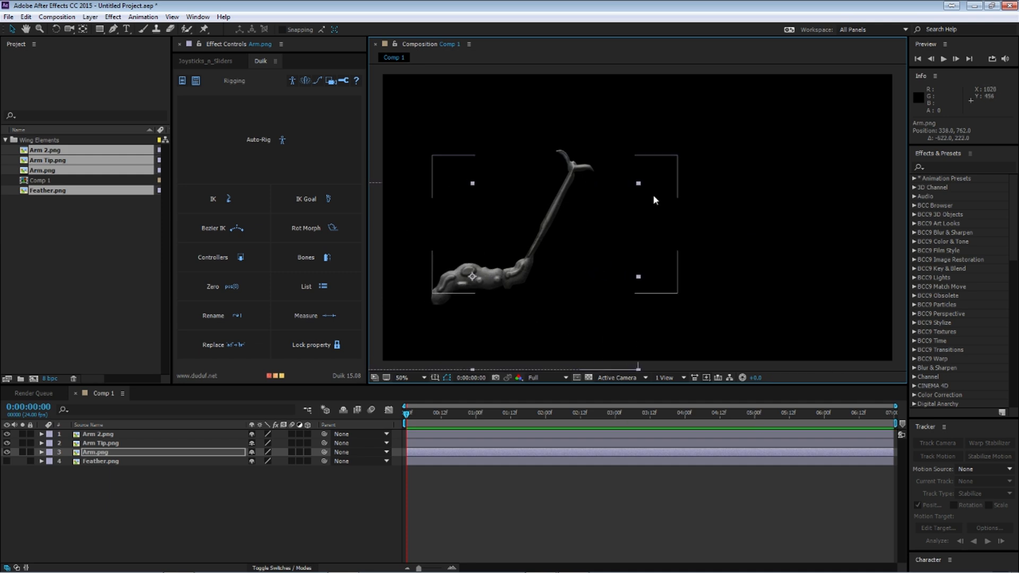
pyautogui.moveTo(639, 184); pyautogui.dragTo(605, 207)
pyautogui.moveTo(545, 268); pyautogui.dragTo(558, 273)
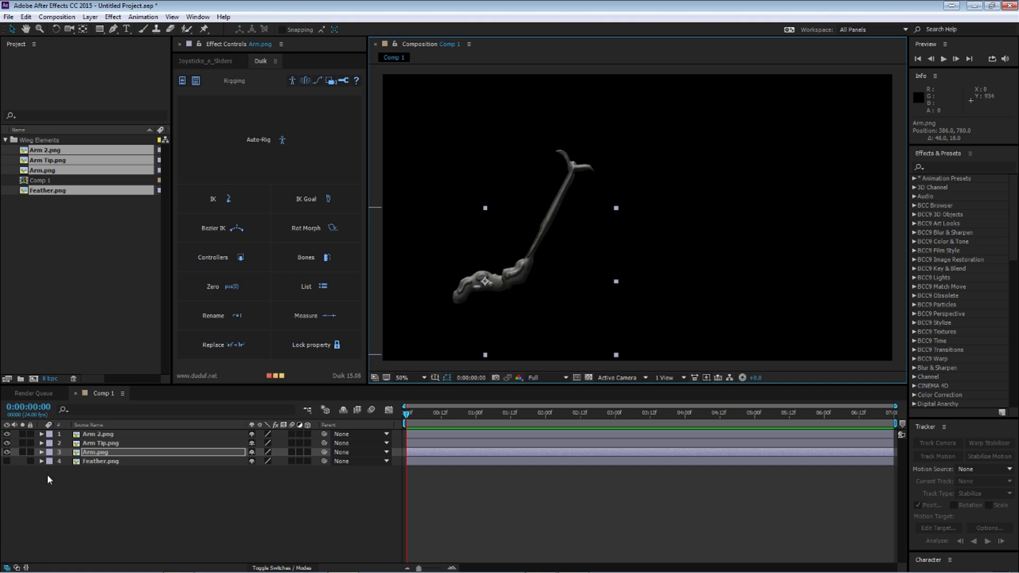
# Step: Move Arm.png to the top of the layer stack, then shrink it slightly and nudge it to about 388, 790
pyautogui.moveTo(90, 452); pyautogui.dragTo(90, 431)
pyautogui.click(157, 496)
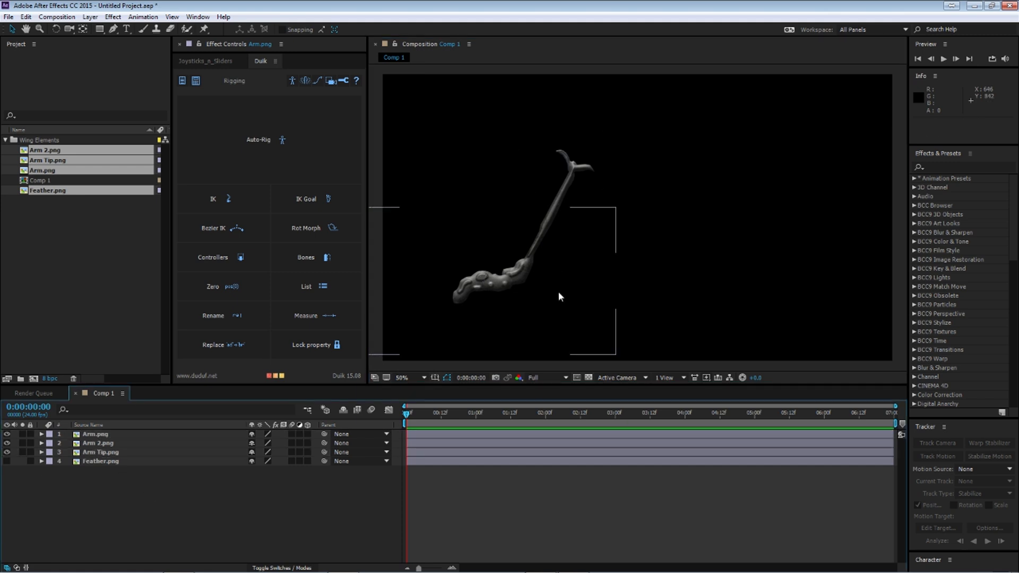
pyautogui.click(95, 435)
pyautogui.moveTo(617, 357); pyautogui.dragTo(568, 344)
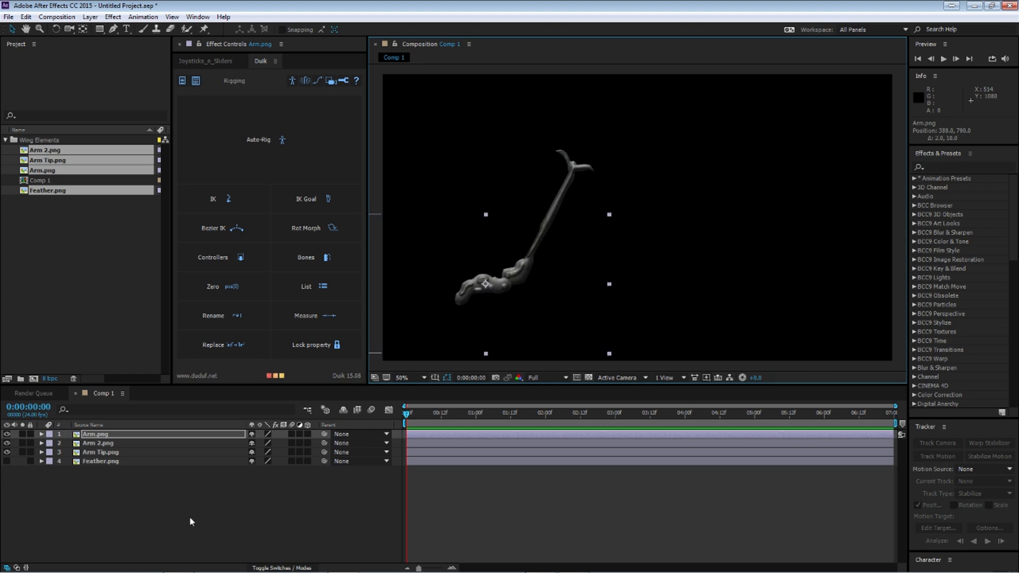
# Step: Show the Feather.png layer, scale it to 50% and place its quill at the upper arm joint, at about 1154, 444
pyautogui.click(99, 443)
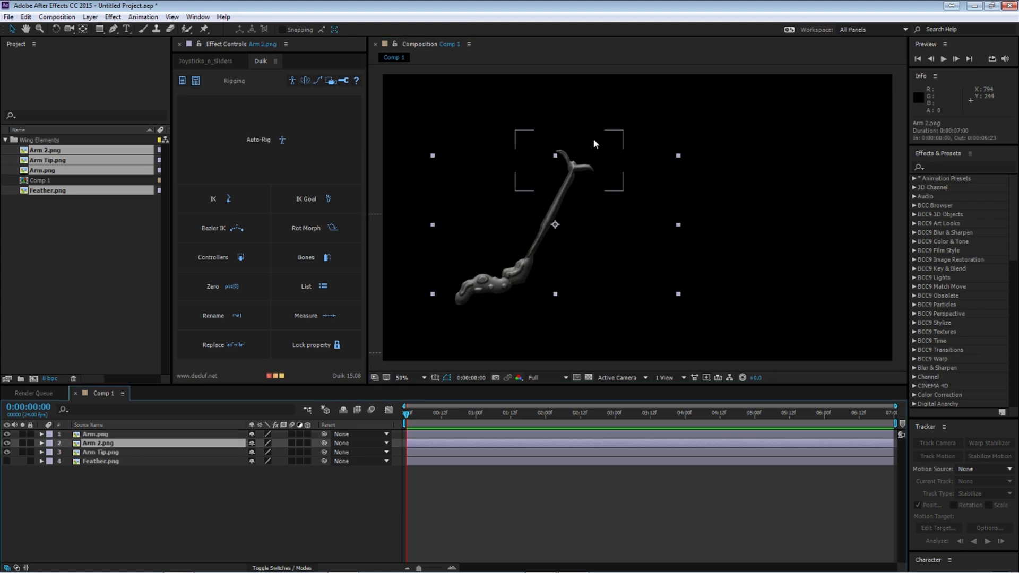
pyautogui.click(107, 453)
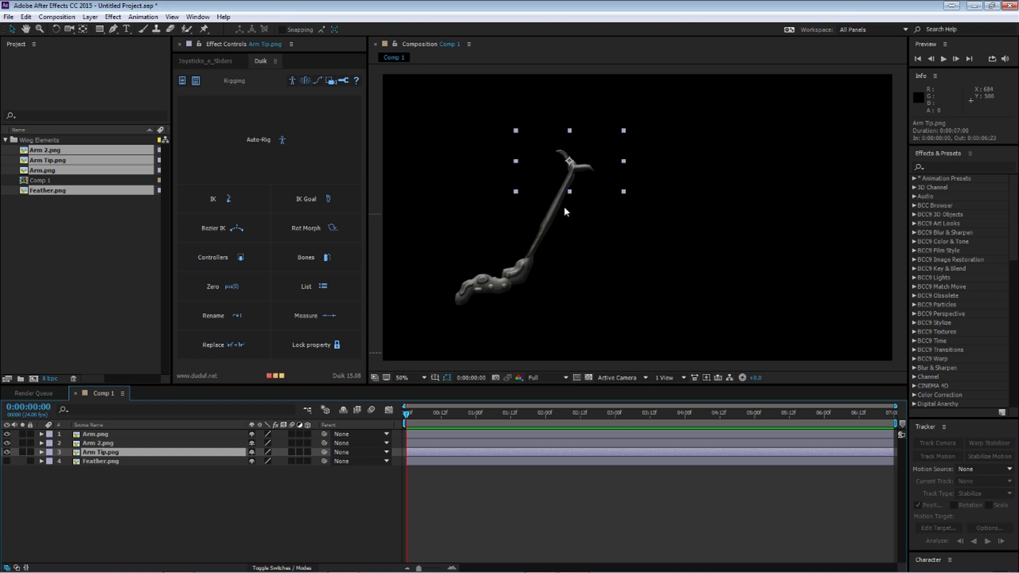
pyautogui.click(105, 462)
pyautogui.click(7, 461)
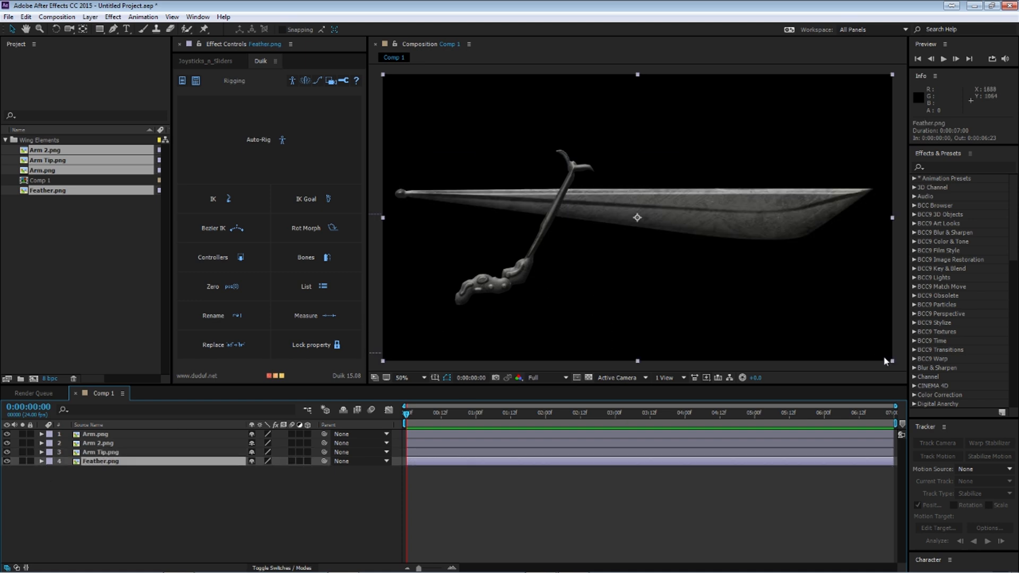
pyautogui.moveTo(895, 366); pyautogui.dragTo(766, 291)
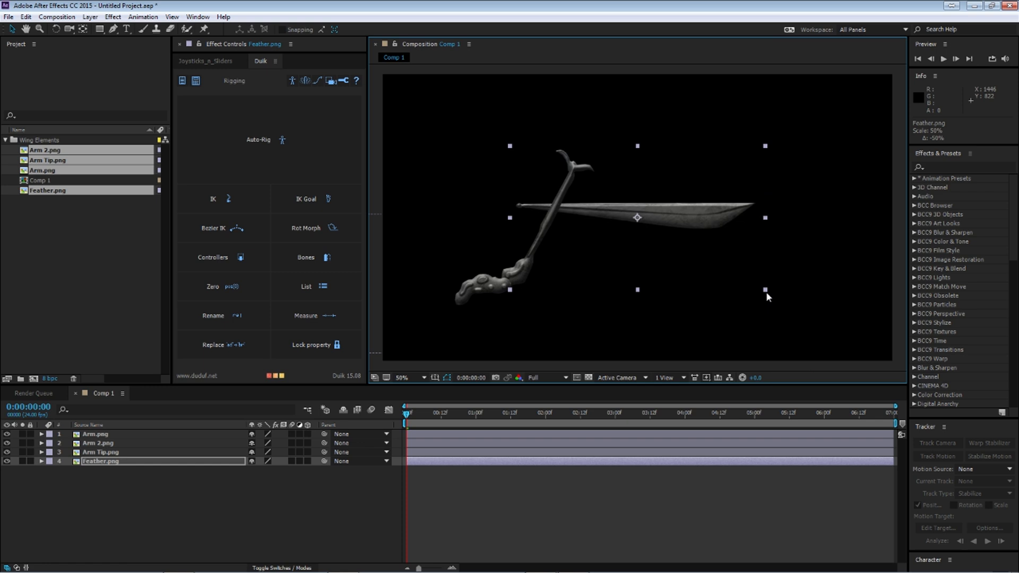
pyautogui.moveTo(650, 269); pyautogui.dragTo(702, 243)
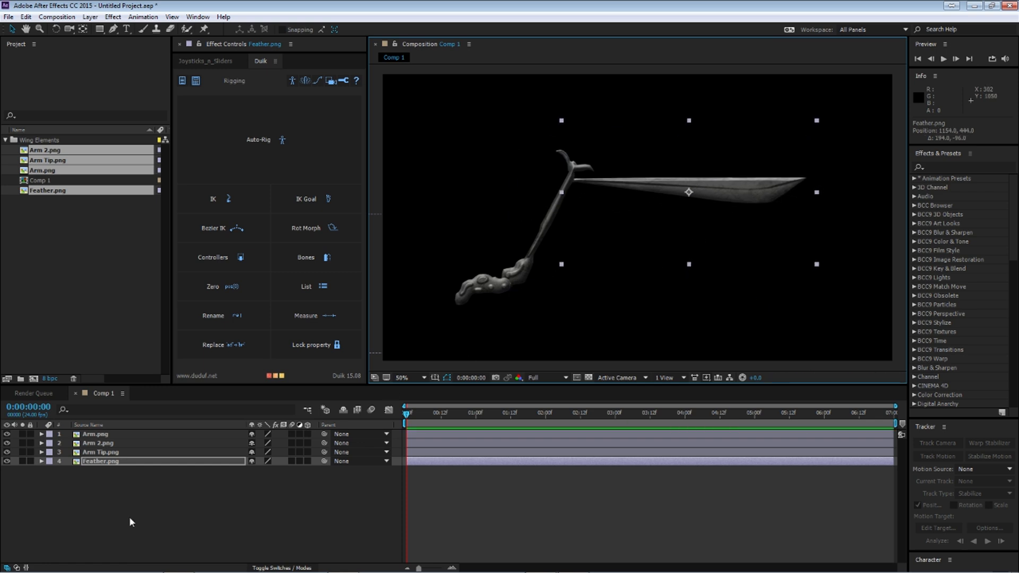
# Step: Move Feather.png to the top of the layer stack, then stretch it slightly larger and reposition it at about 1196, 440
pyautogui.moveTo(105, 465); pyautogui.dragTo(112, 437)
pyautogui.click(118, 438)
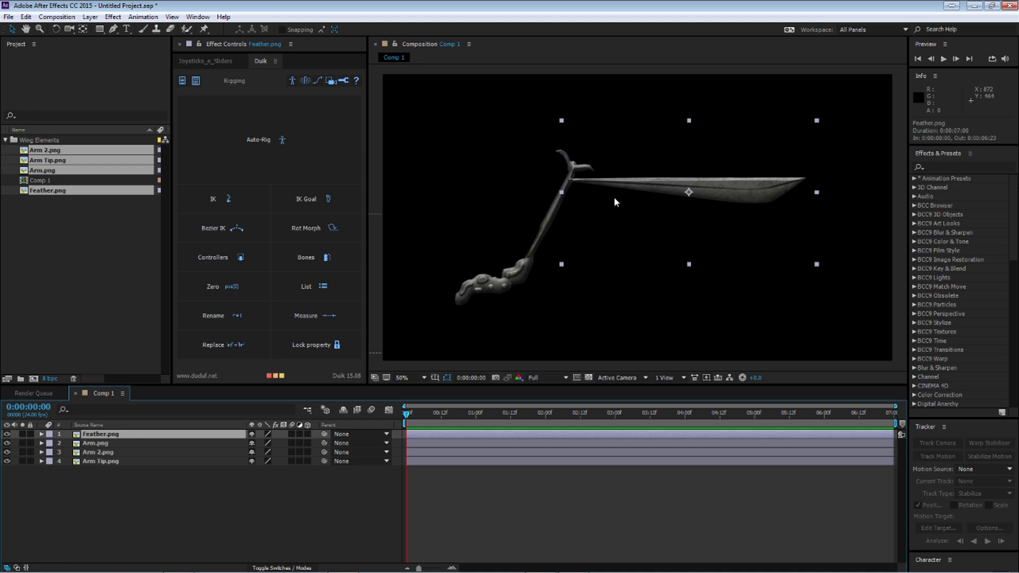
pyautogui.moveTo(690, 266); pyautogui.dragTo(689, 281)
pyautogui.moveTo(817, 282); pyautogui.dragTo(823, 289)
pyautogui.moveTo(740, 237); pyautogui.dragTo(748, 240)
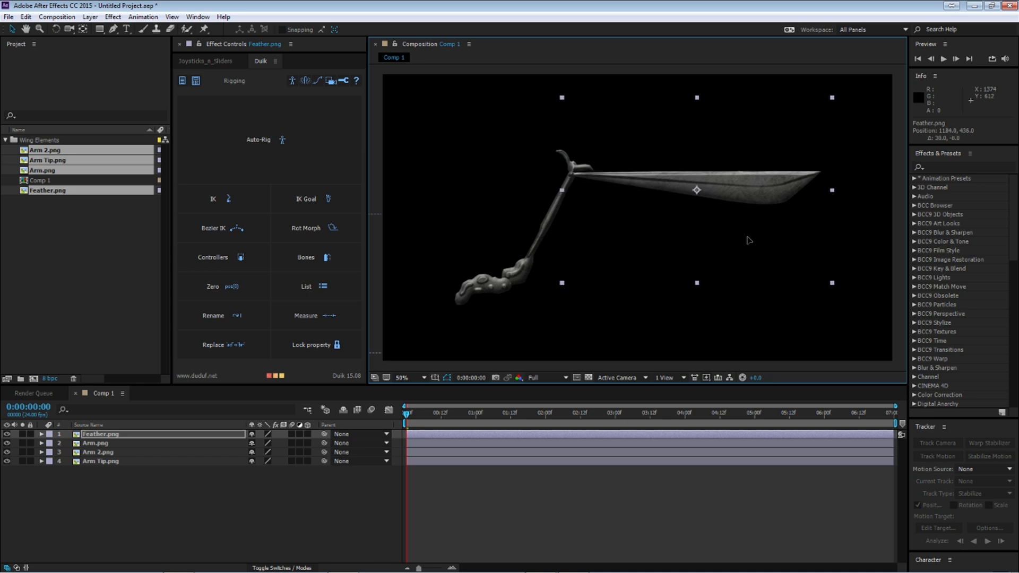
pyautogui.moveTo(833, 285); pyautogui.dragTo(839, 289)
pyautogui.moveTo(787, 244); pyautogui.dragTo(787, 243)
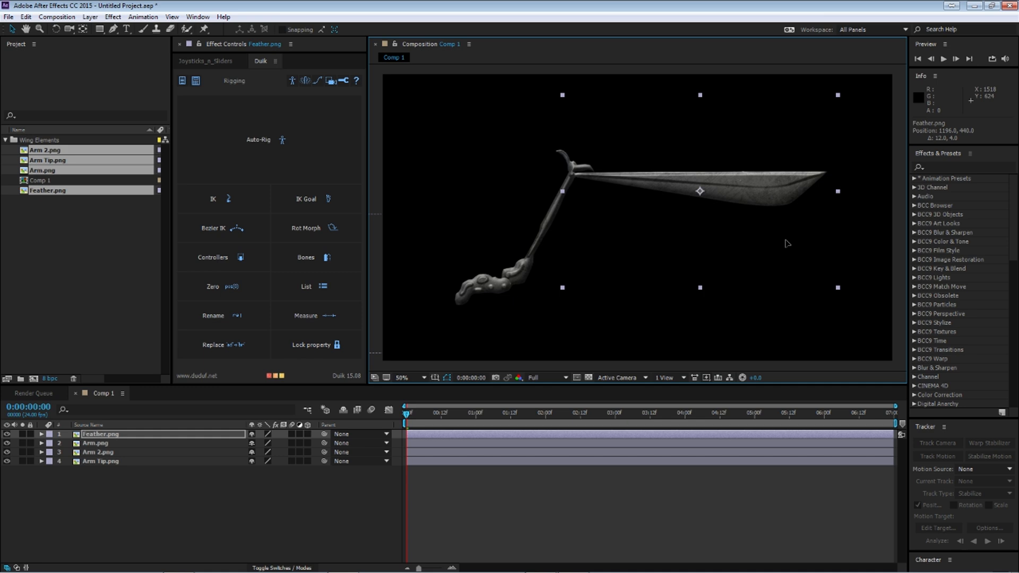
pyautogui.click(283, 504)
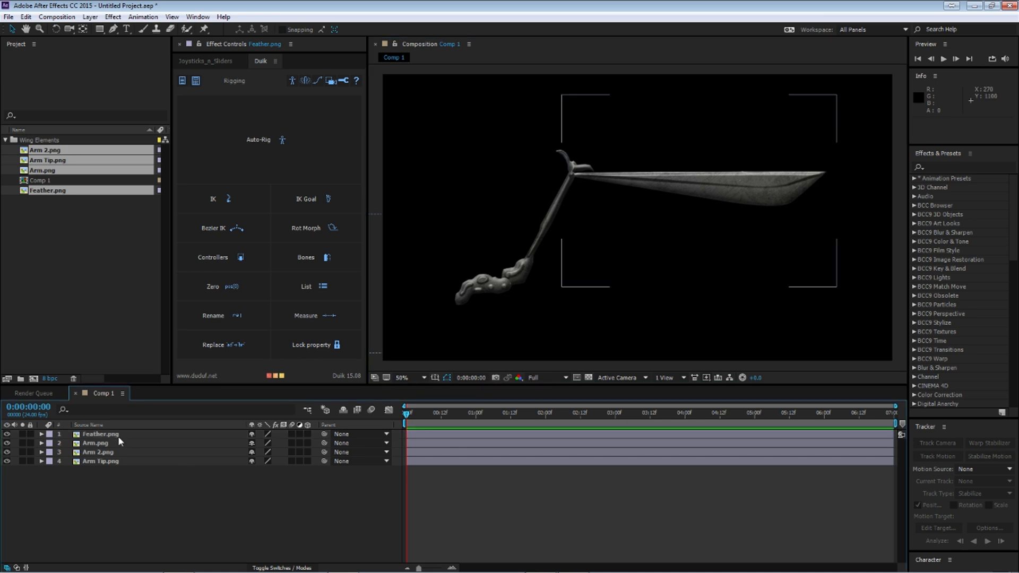
# Step: Move the anchor point of Arm.png to its outer lower end, leaving the image in place
pyautogui.click(116, 432)
pyautogui.click(107, 443)
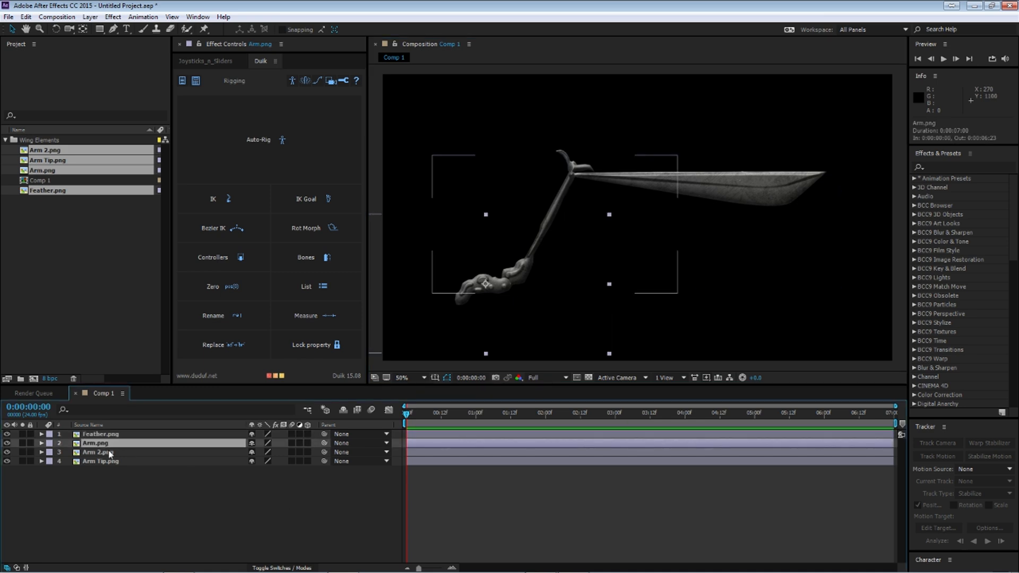
pyautogui.click(82, 28)
pyautogui.moveTo(484, 285); pyautogui.dragTo(462, 301)
# Step: Move the anchor point of Arm 2.png to its lower joint with Arm.png and check it with the layer soloed
pyautogui.click(546, 257)
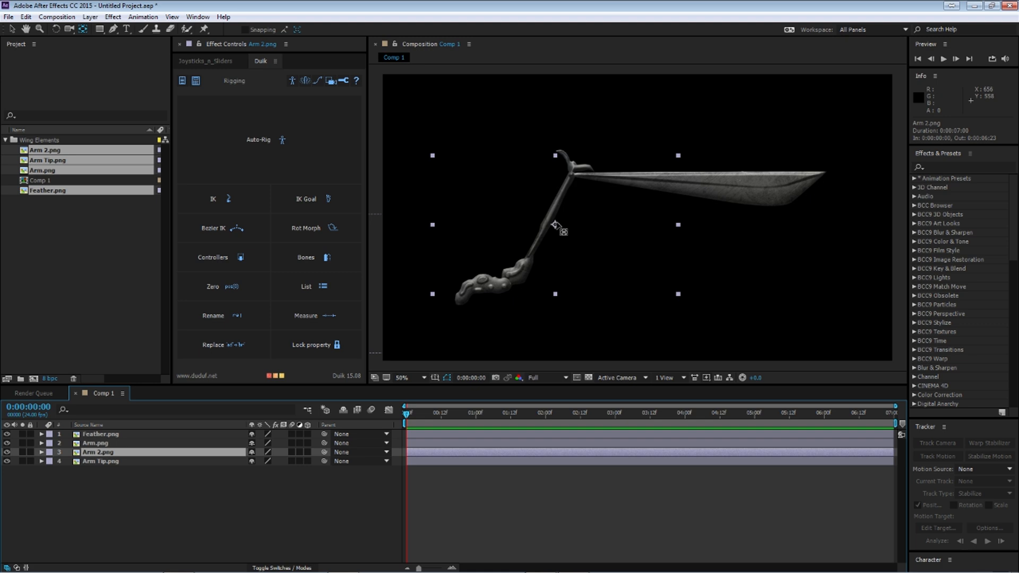
pyautogui.moveTo(556, 225); pyautogui.dragTo(507, 287)
pyautogui.click(23, 452)
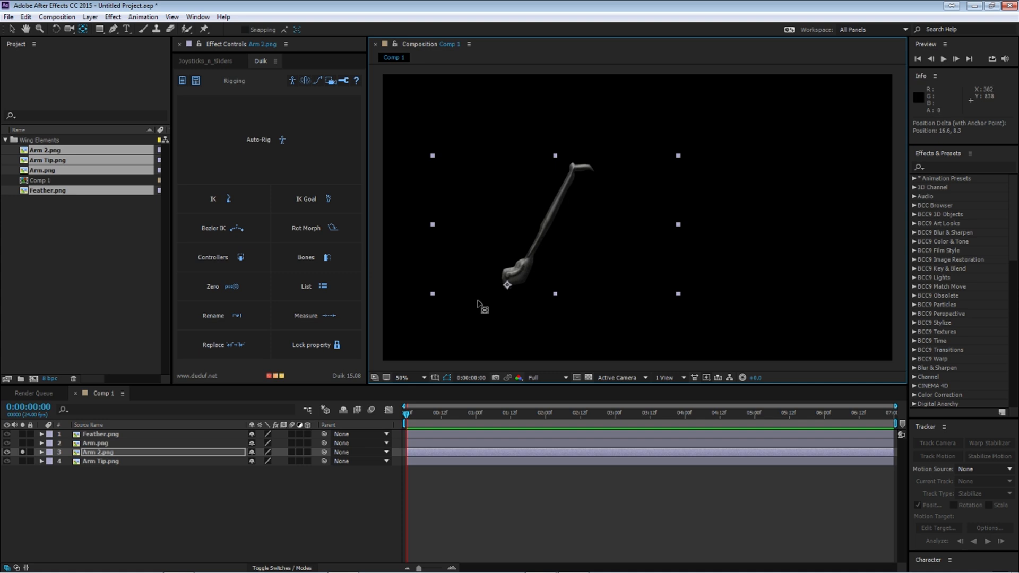
pyautogui.click(215, 486)
pyautogui.click(23, 452)
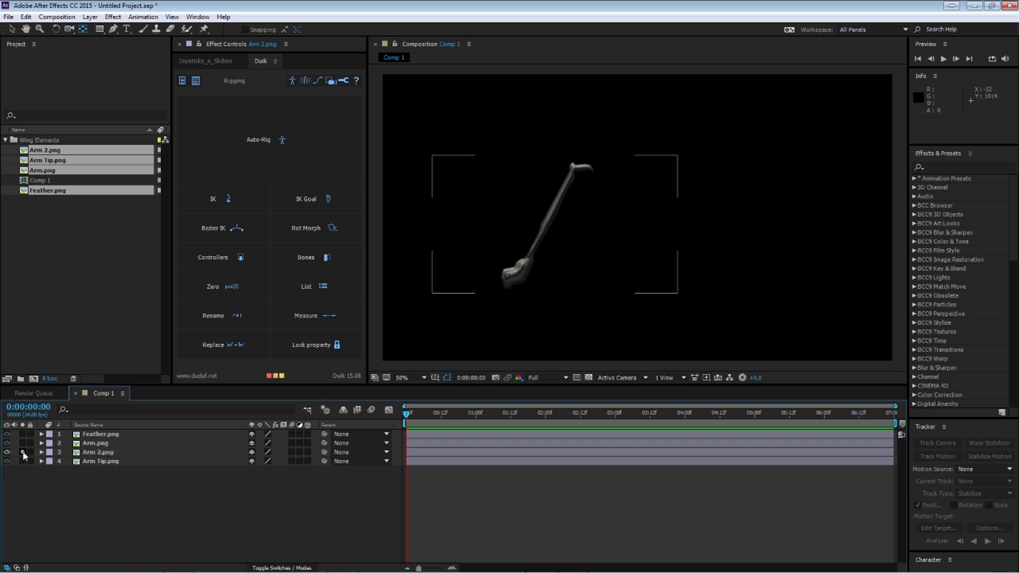
pyautogui.click(23, 452)
# Step: Solo Arm Tip.png and move its anchor point to the centre of its round base
pyautogui.click(22, 461)
pyautogui.click(97, 461)
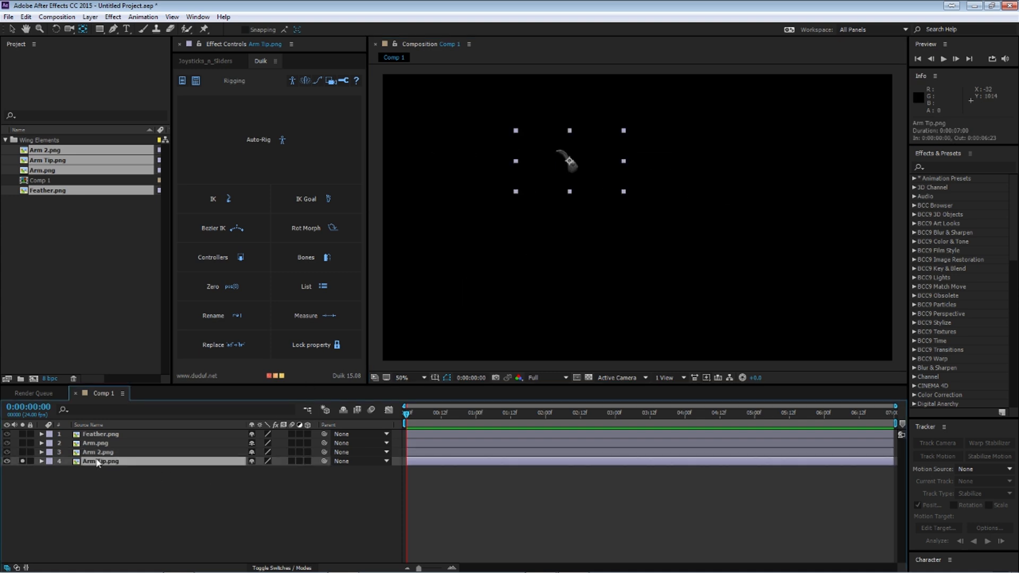
pyautogui.scroll(4, 499, 144)
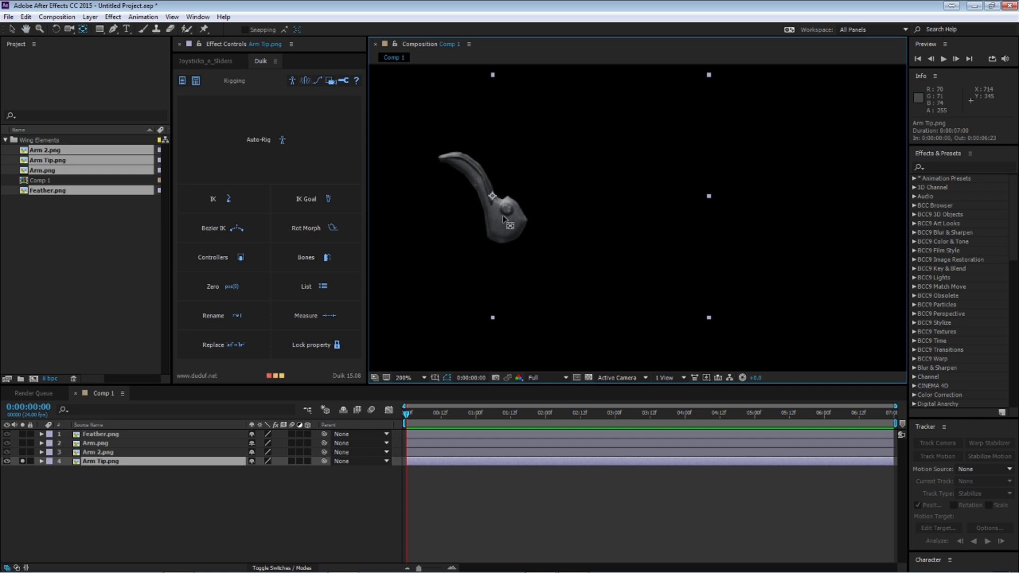
pyautogui.moveTo(492, 195); pyautogui.dragTo(503, 207)
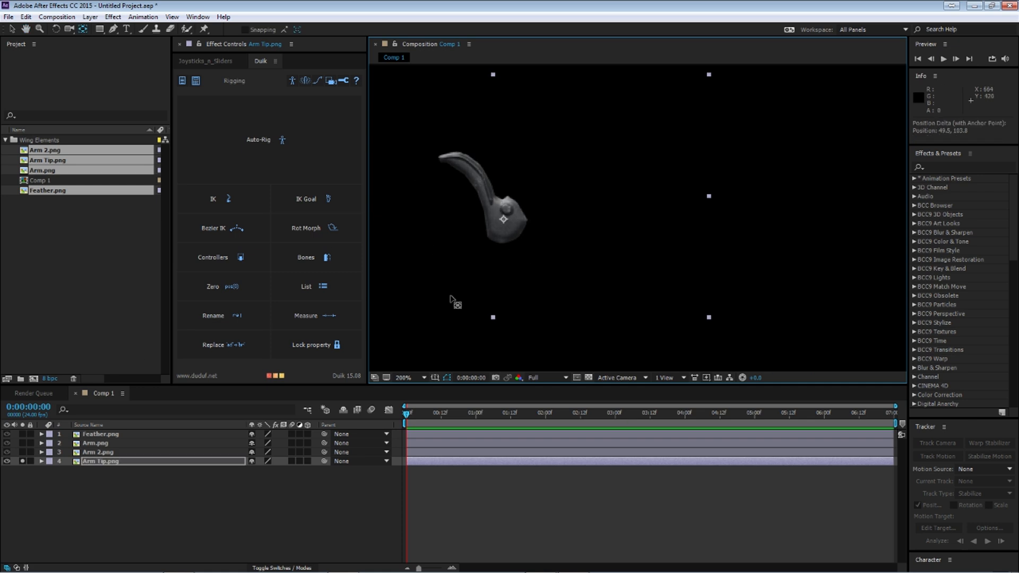
# Step: Solo Arm 2.png together with Arm Tip.png and examine its anchor point at the lower joint
pyautogui.click(22, 452)
pyautogui.click(155, 452)
pyautogui.moveTo(521, 348); pyautogui.dragTo(748, 155)
pyautogui.moveTo(668, 322); pyautogui.dragTo(661, 234)
pyautogui.scroll(-1, 588, 281)
pyautogui.moveTo(583, 307); pyautogui.dragTo(599, 274)
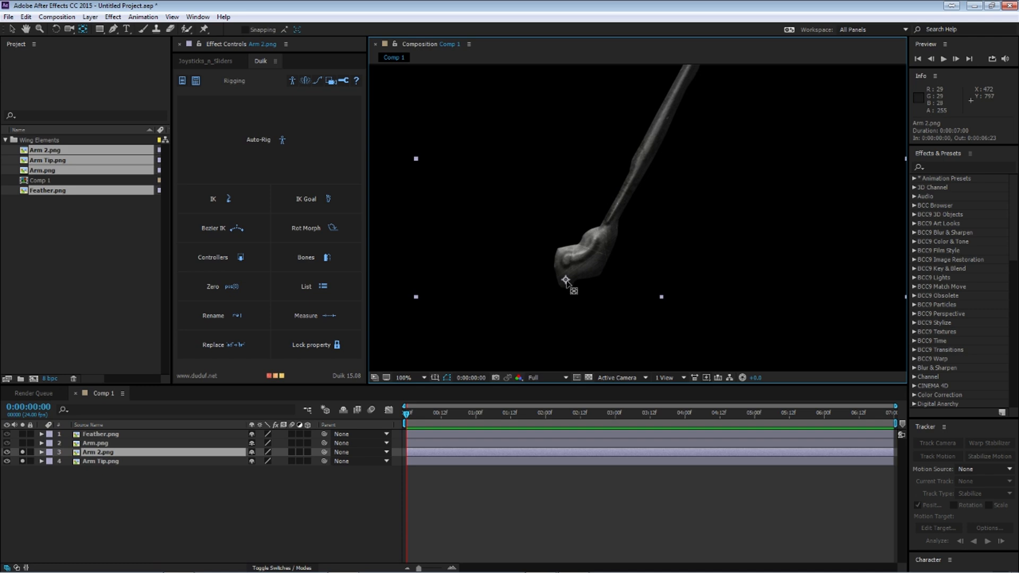
# Step: Test-rotate Arm Tip.png around its anchor point at the upper joint, and undo the rotation
pyautogui.click(101, 461)
pyautogui.scroll(-1, 675, 185)
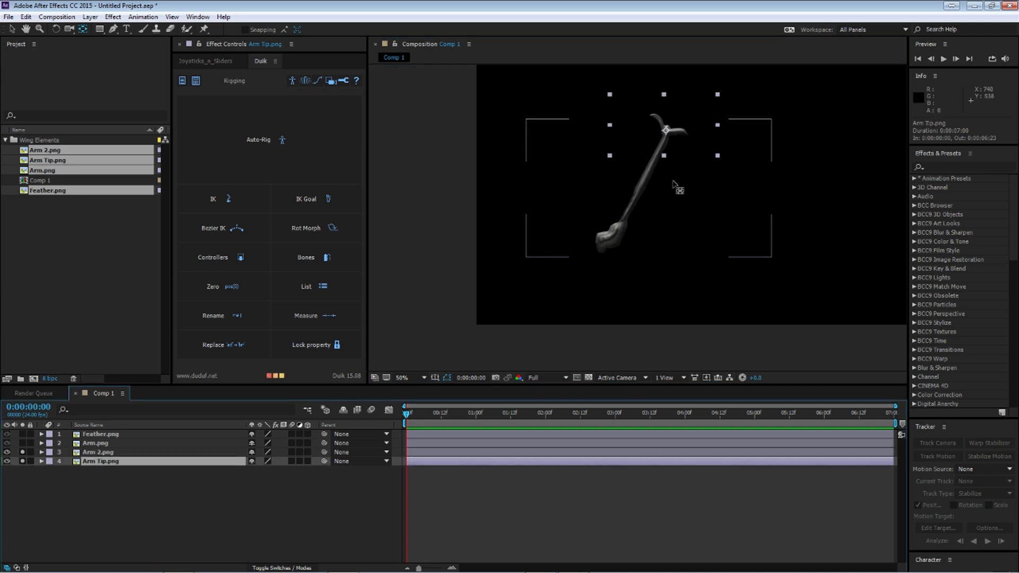
pyautogui.scroll(2, 650, 206)
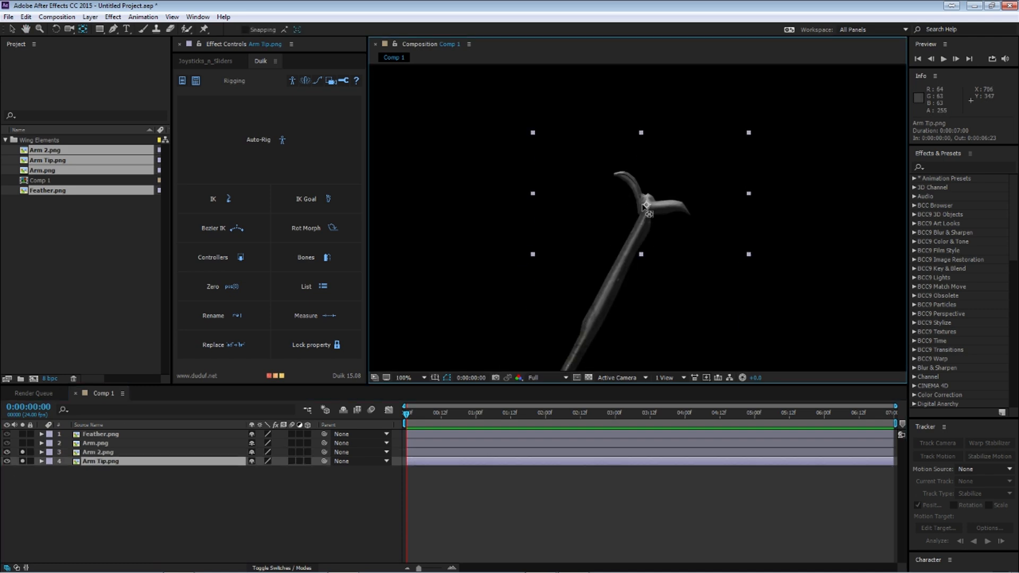
pyautogui.click(55, 29)
pyautogui.moveTo(566, 178); pyautogui.dragTo(542, 129)
pyautogui.hotkey('ctrl', 'z')
# Step: Solo Arm.png as well, test-rotate it around its outer end, and undo the rotation
pyautogui.click(103, 444)
pyautogui.moveTo(595, 292); pyautogui.dragTo(446, 319)
pyautogui.click(23, 444)
pyautogui.moveTo(533, 287); pyautogui.dragTo(589, 296)
pyautogui.moveTo(590, 249); pyautogui.dragTo(429, 296)
pyautogui.hotkey('ctrl', 'z')
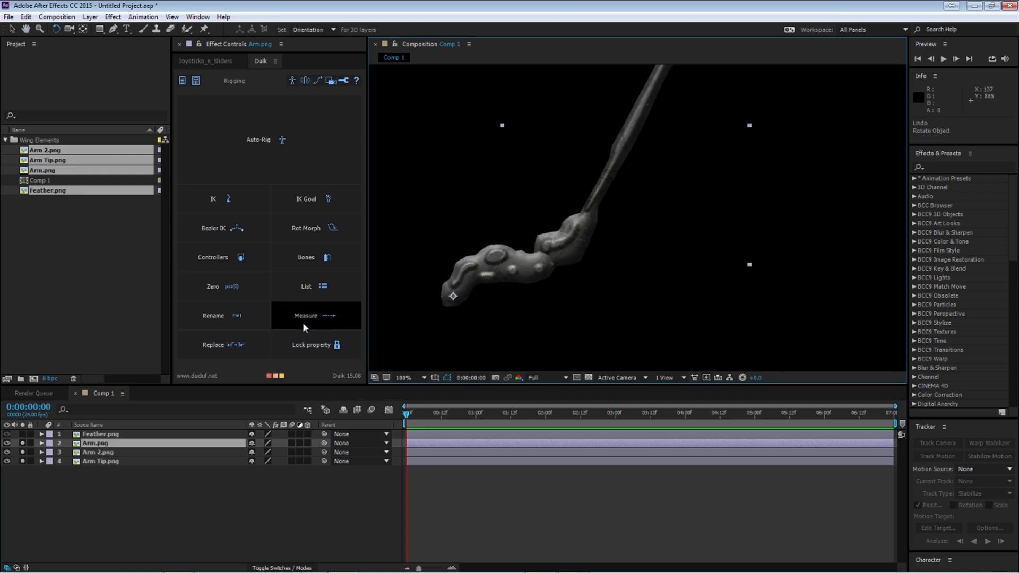
# Step: Include Feather.png in the soloed layers and move its anchor point to the quill's base at the upper arm joint
pyautogui.click(98, 434)
pyautogui.moveTo(672, 134); pyautogui.dragTo(600, 381)
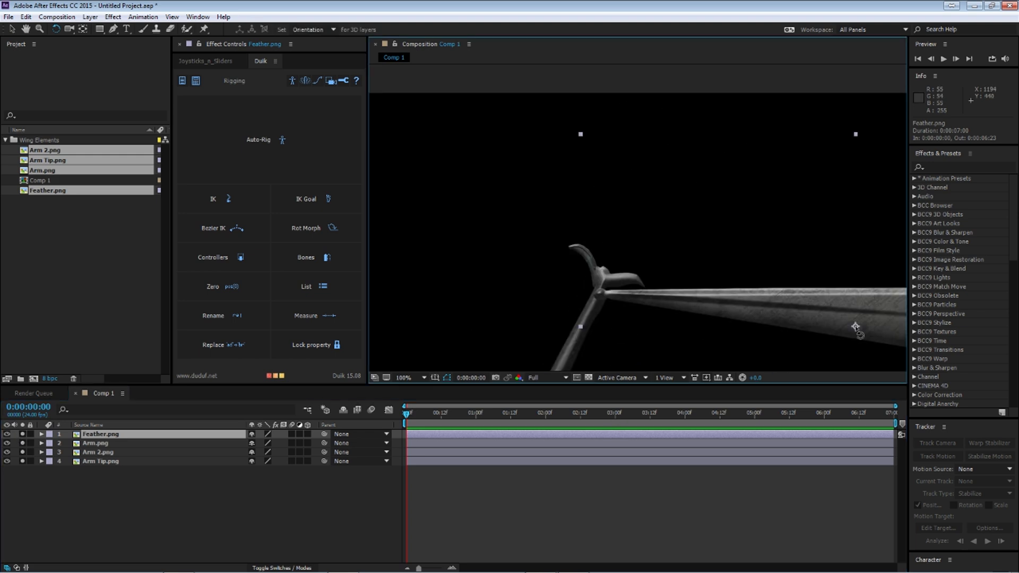
pyautogui.press('Return')
pyautogui.press('Return')
pyautogui.click(83, 29)
pyautogui.moveTo(855, 326); pyautogui.dragTo(600, 293)
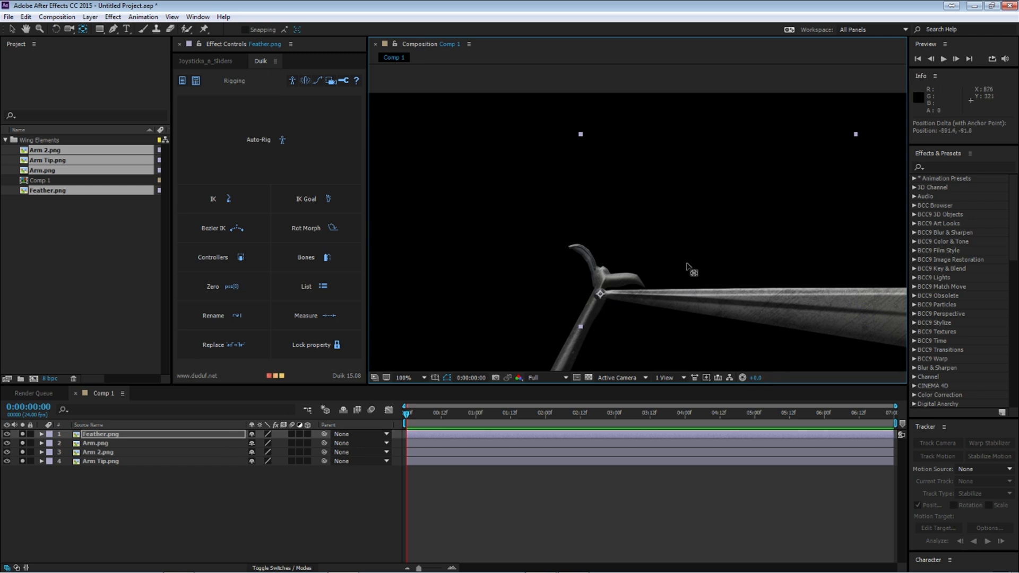
# Step: Test-rotate Feather.png around its quill base, undo the rotation and deselect the layer
pyautogui.click(56, 30)
pyautogui.scroll(-2, 641, 211)
pyautogui.moveTo(702, 236); pyautogui.dragTo(732, 266)
pyautogui.hotkey('ctrl', 'z')
pyautogui.click(98, 486)
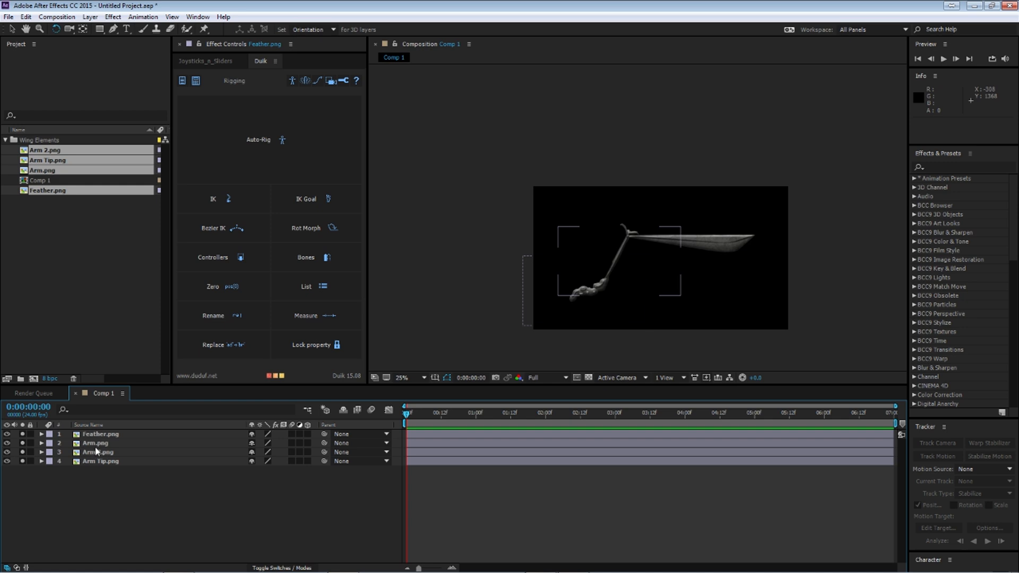
# Step: Rename the Feather.png layer as Feather1
pyautogui.click(102, 436)
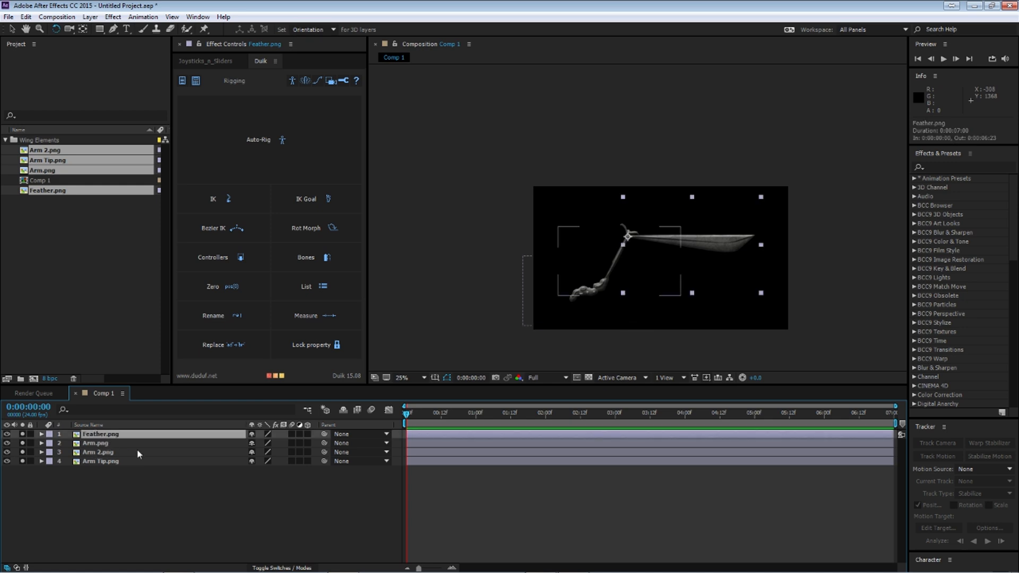
pyautogui.press('Return')
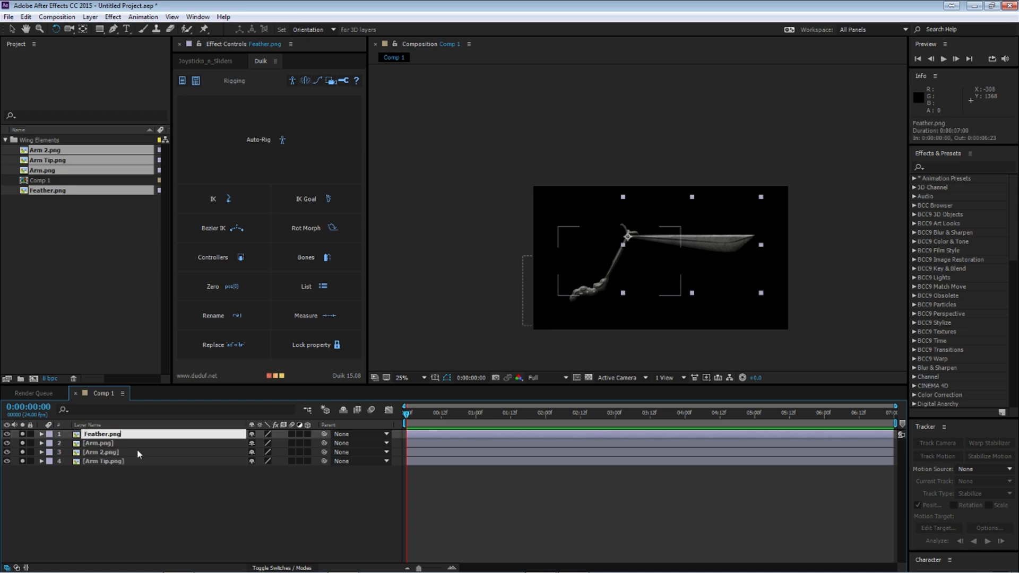
pyautogui.write('Feather1')
pyautogui.press('Return')
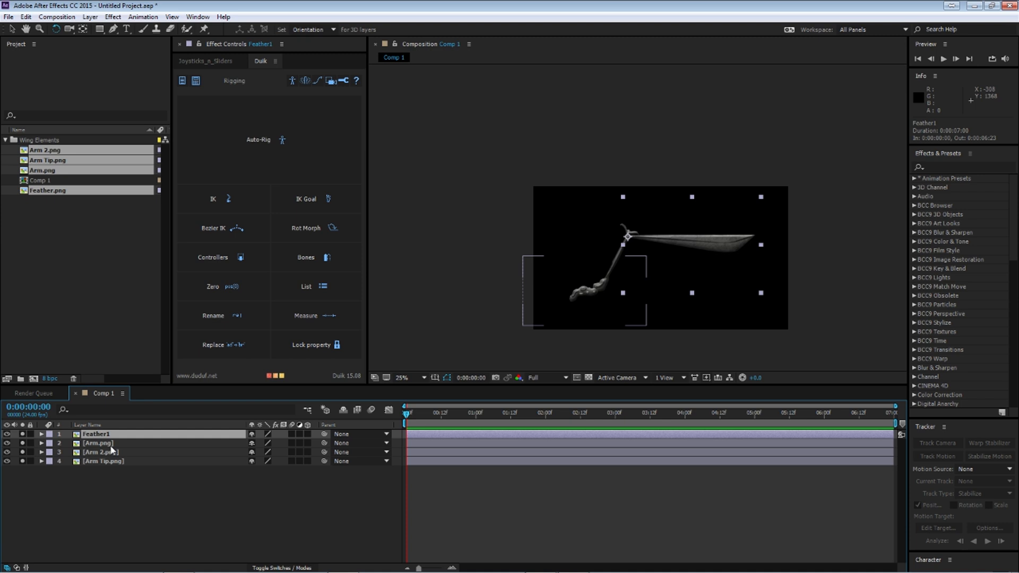
# Step: Duplicate the Feather1 layer five times
pyautogui.hotkey('ctrl', 'd')
pyautogui.hotkey('ctrl', 'd')
pyautogui.hotkey('ctrl', 'd')
pyautogui.hotkey('ctrl', 'd')
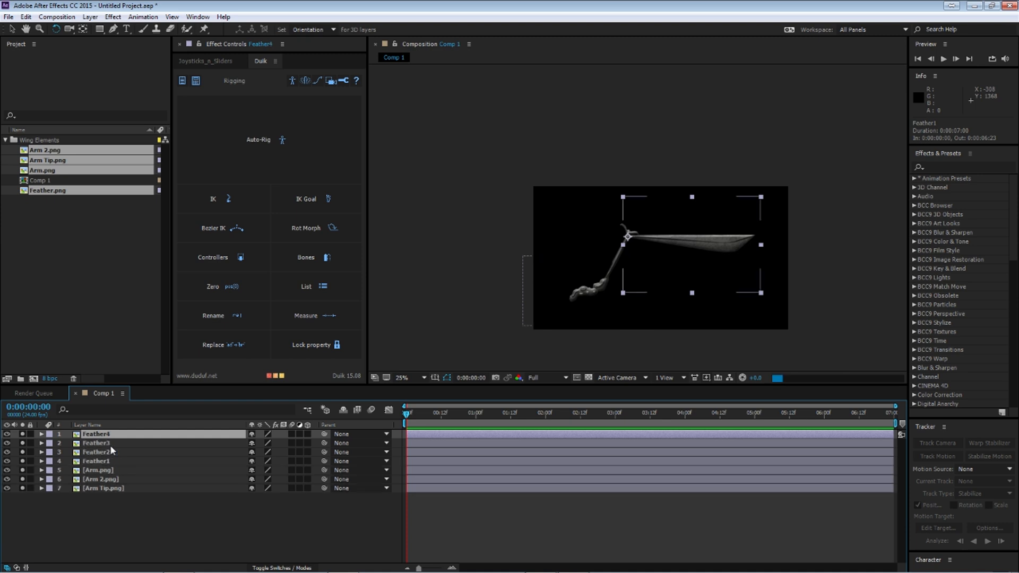
pyautogui.hotkey('ctrl', 'd')
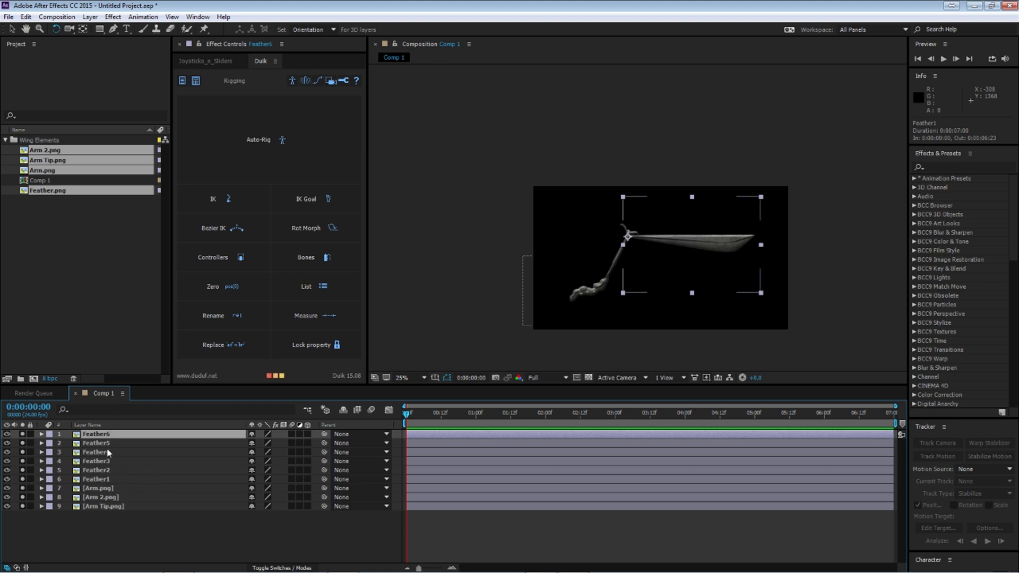
# Step: Move Feather2 through Feather6 down the arm to about 683, 435 and scale them to about 49%, 65%
pyautogui.keyDown('shift'); pyautogui.click(118, 470); pyautogui.keyUp('shift')
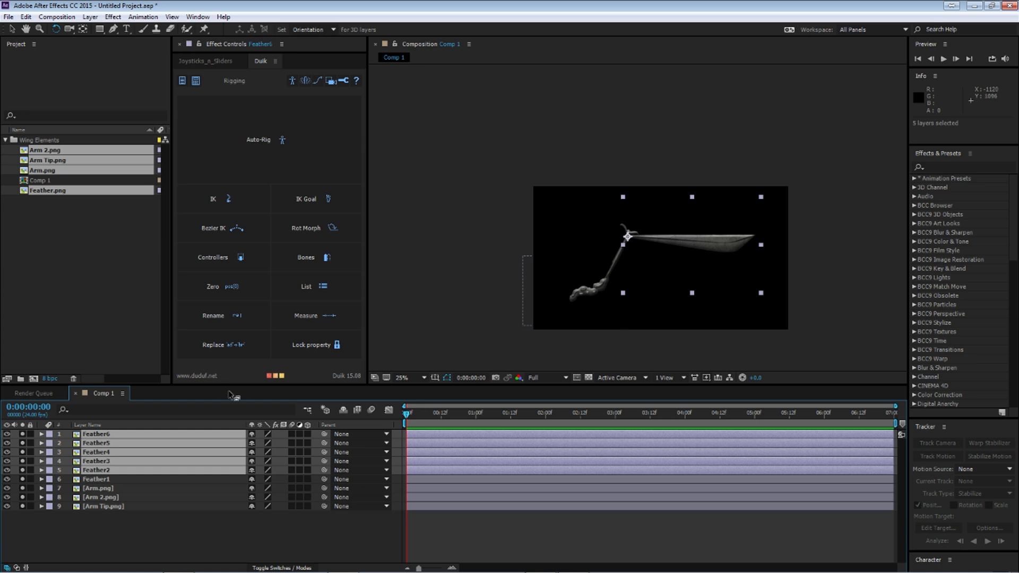
pyautogui.press('v')
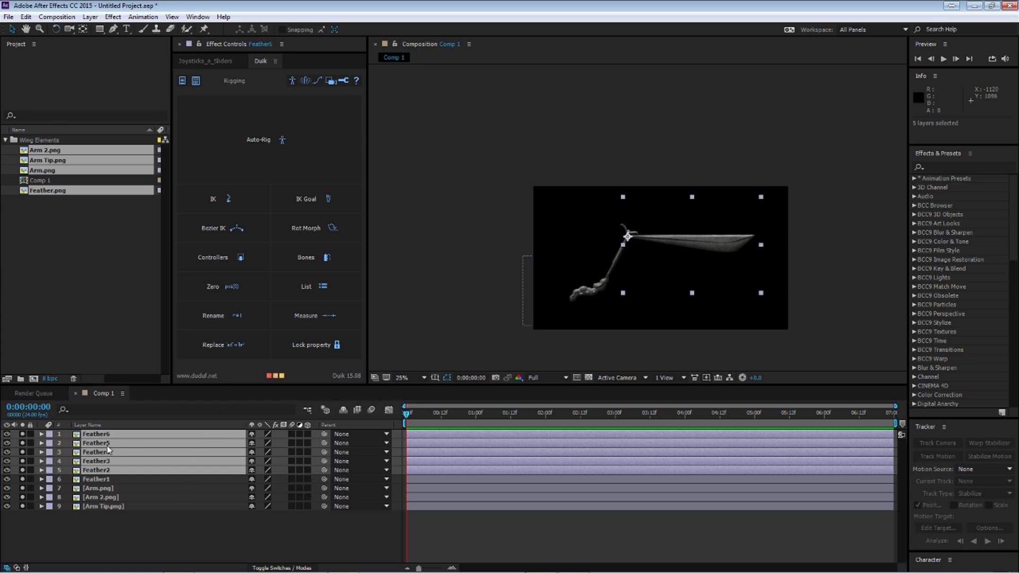
pyautogui.press('.')
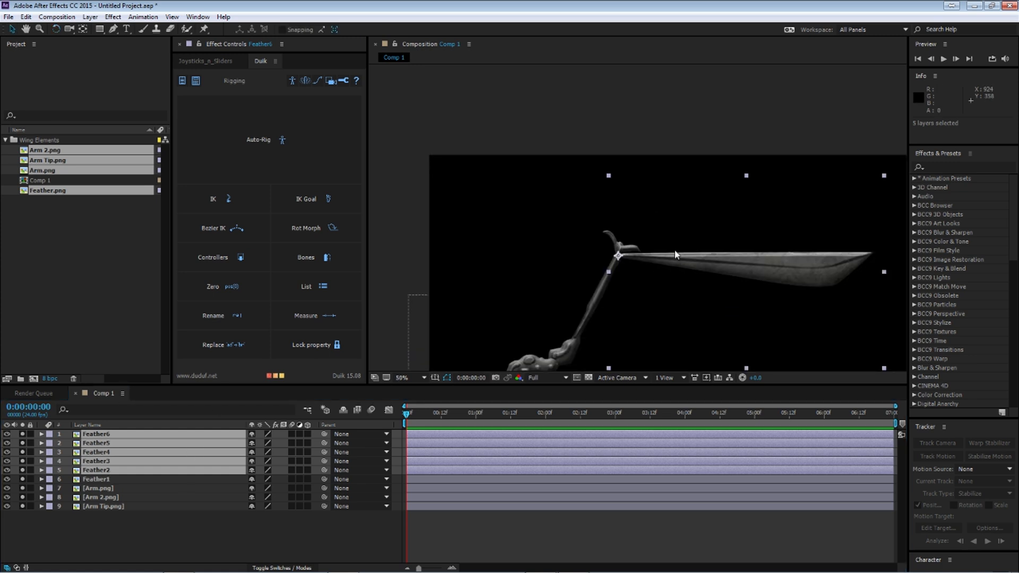
pyautogui.moveTo(663, 292); pyautogui.dragTo(615, 238)
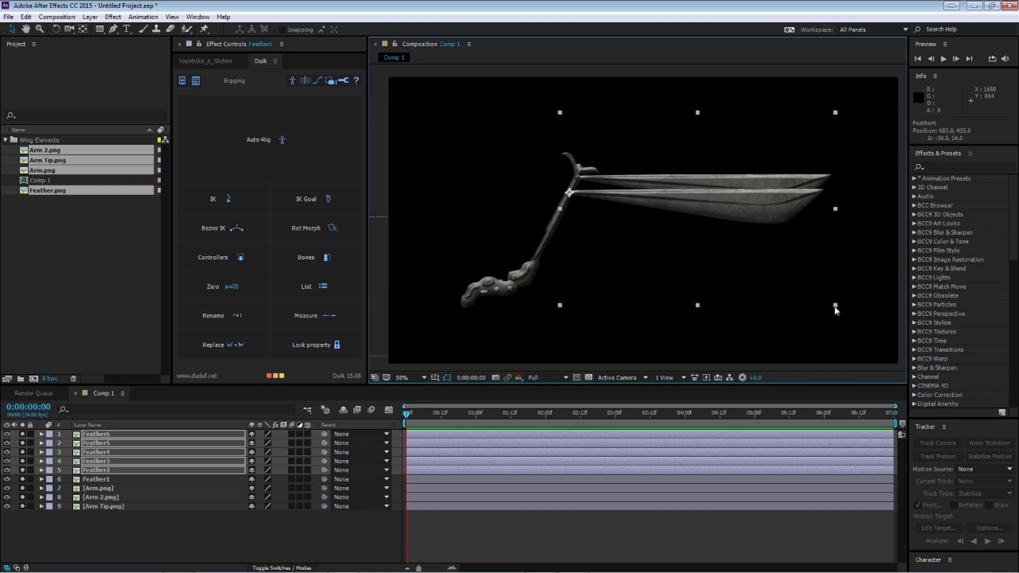
pyautogui.moveTo(835, 307); pyautogui.dragTo(834, 304)
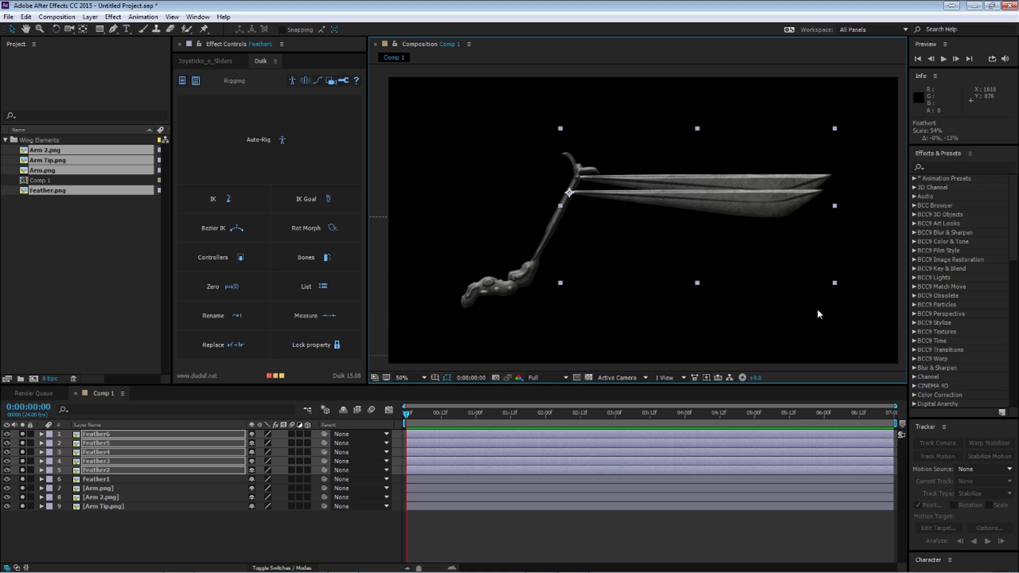
pyautogui.hotkey('ctrl', 'z')
pyautogui.moveTo(836, 306); pyautogui.dragTo(812, 304)
pyautogui.hotkey('ctrl', 'z')
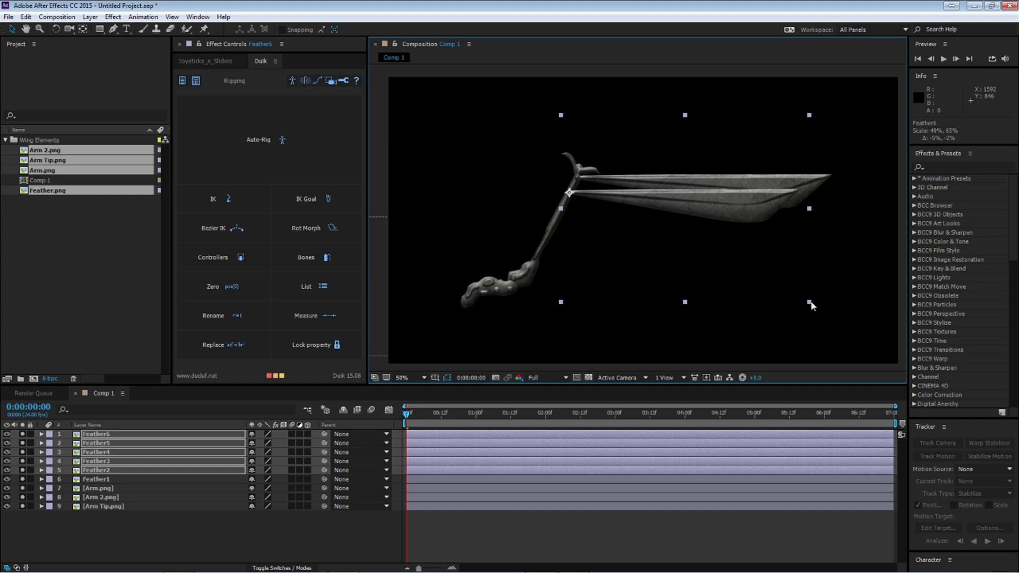
# Step: Leave Feather2 in place, move Feather3 through Feather6 to about 639, 521 and scale them to about 43%, 60%
pyautogui.moveTo(676, 239); pyautogui.dragTo(670, 257)
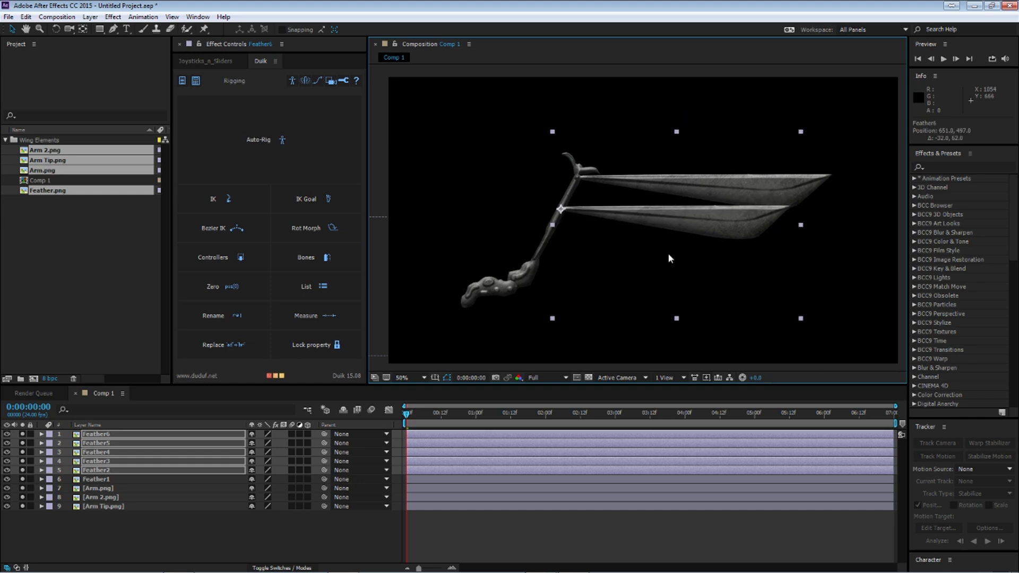
pyautogui.hotkey('ctrl', 'z')
pyautogui.moveTo(665, 226); pyautogui.dragTo(653, 247)
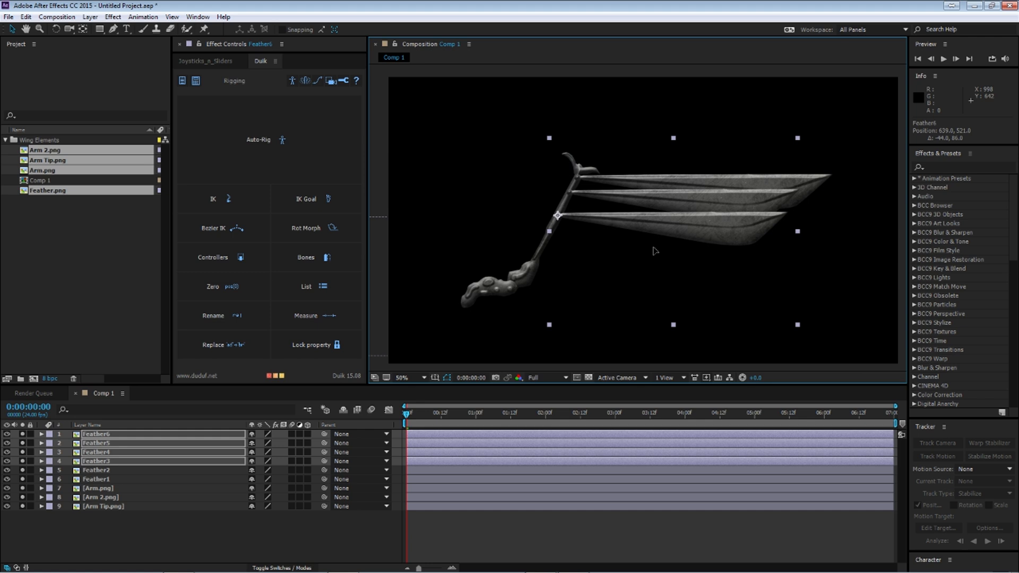
pyautogui.moveTo(798, 328); pyautogui.dragTo(769, 319)
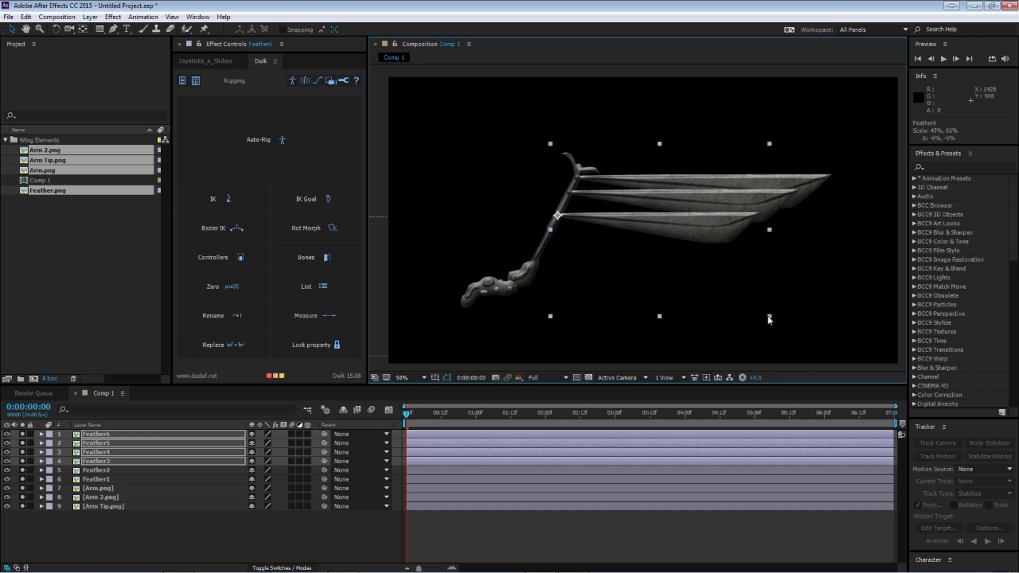
# Step: Move Feather4 through Feather6 down the arm to about 611, 575 and scale them to about 38%, 58%
pyautogui.keyDown('ctrl'); pyautogui.click(117, 463); pyautogui.keyUp('ctrl')
pyautogui.moveTo(557, 215); pyautogui.dragTo(550, 229)
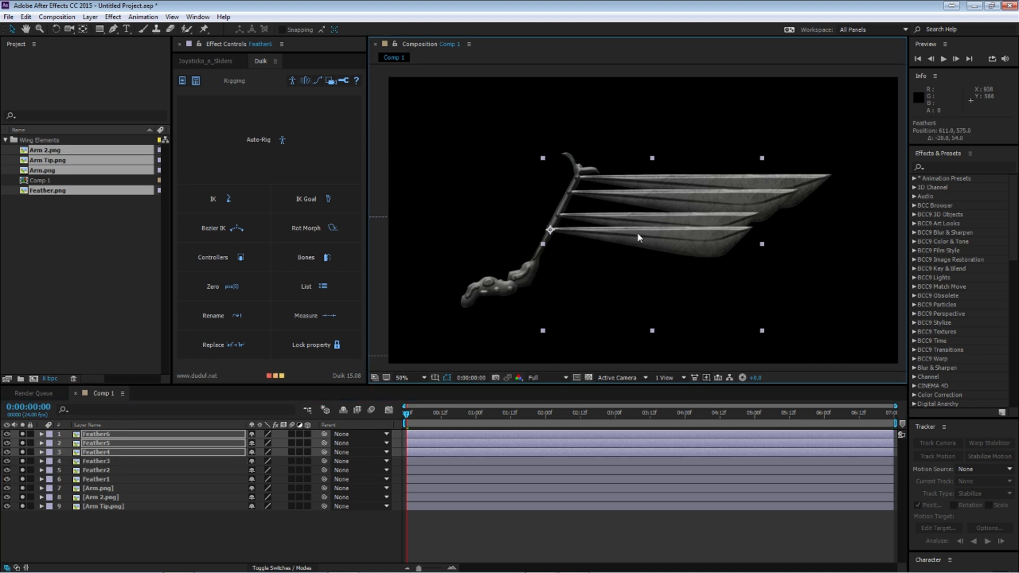
pyautogui.moveTo(762, 333); pyautogui.dragTo(736, 329)
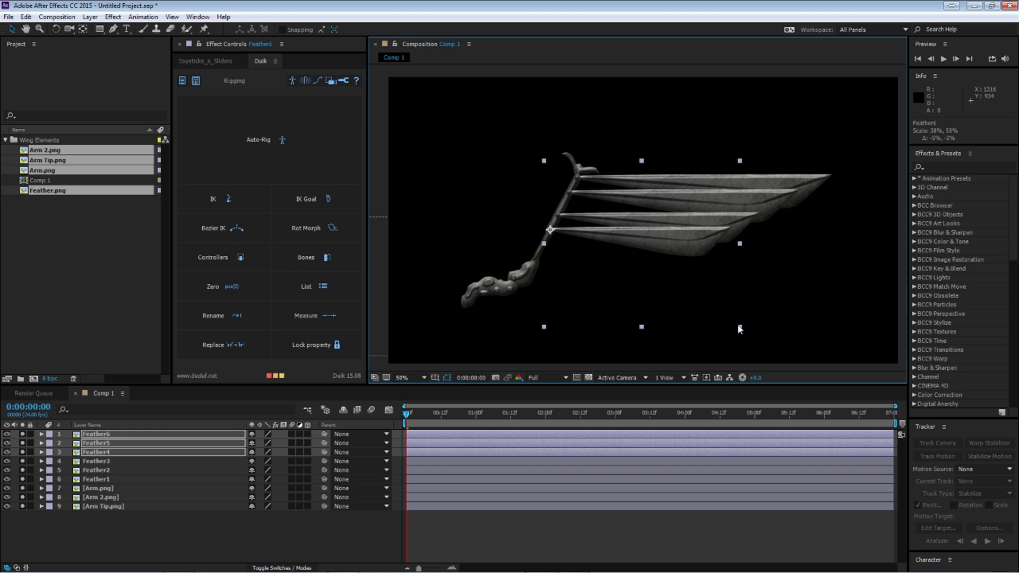
pyautogui.hotkey('ctrl', 'z')
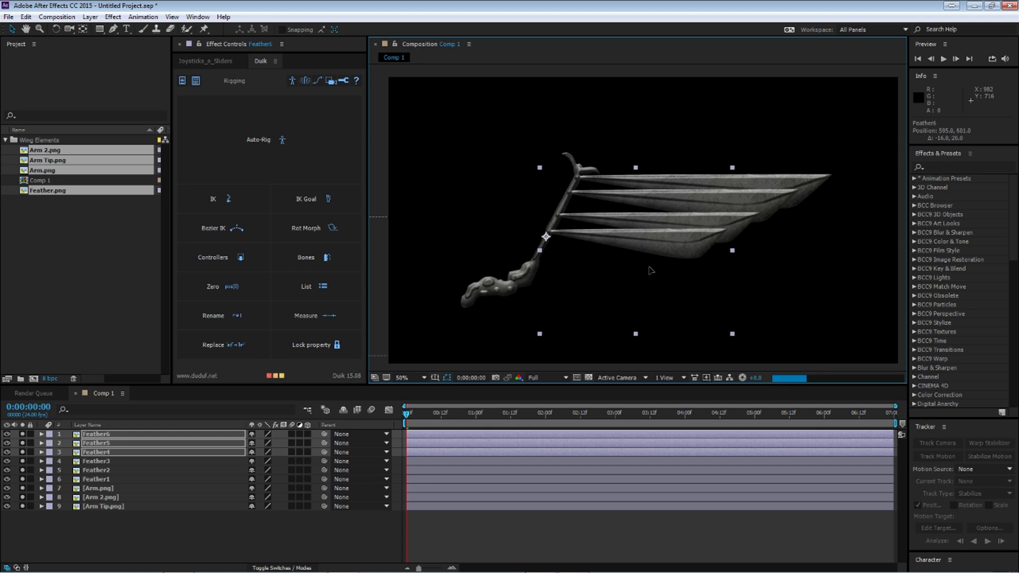
# Step: Move Feather5 and Feather6 down the arm to about 579, 631 and scale them to about 33%, 54%
pyautogui.keyDown('ctrl'); pyautogui.click(98, 453); pyautogui.keyUp('ctrl')
pyautogui.moveTo(638, 245); pyautogui.dragTo(630, 262)
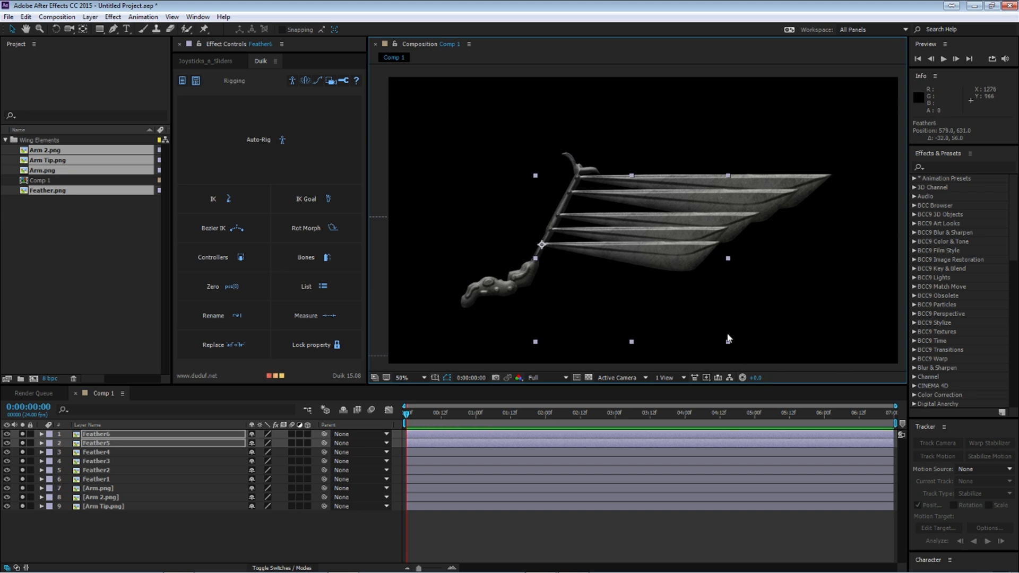
pyautogui.moveTo(728, 344); pyautogui.dragTo(706, 338)
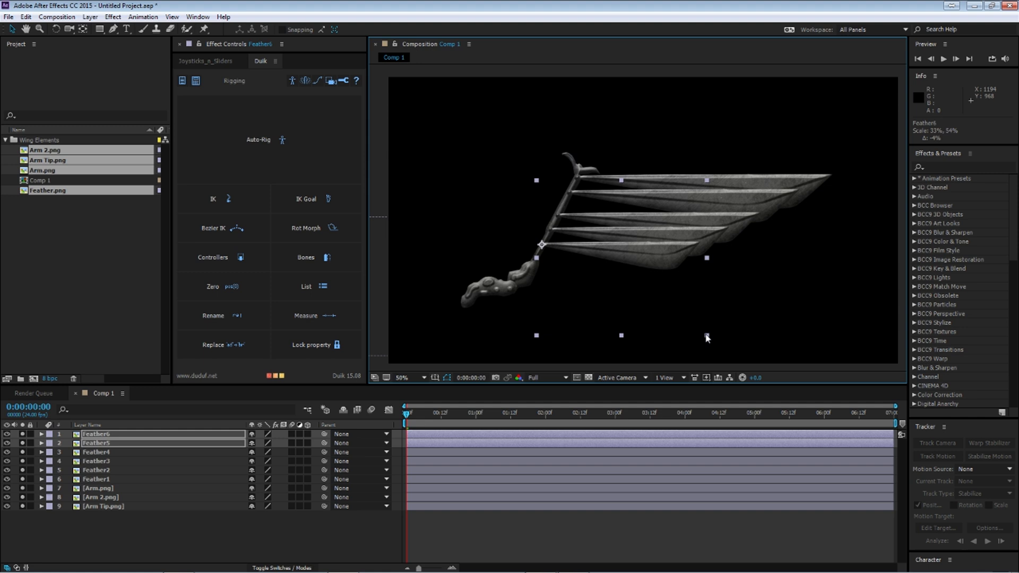
# Step: Move Feather6 alone to the lower end of Arm 2, shrink it slightly and position it at about 551, 693
pyautogui.keyDown('ctrl'); pyautogui.click(123, 444); pyautogui.keyUp('ctrl')
pyautogui.moveTo(604, 242); pyautogui.dragTo(597, 257)
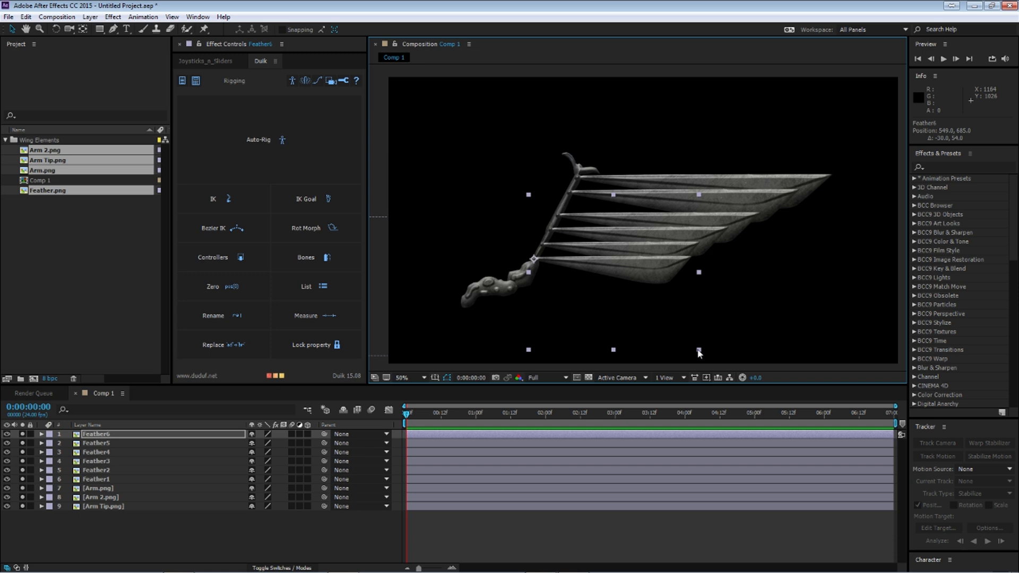
pyautogui.moveTo(701, 350); pyautogui.dragTo(676, 345)
pyautogui.moveTo(601, 301); pyautogui.dragTo(603, 304)
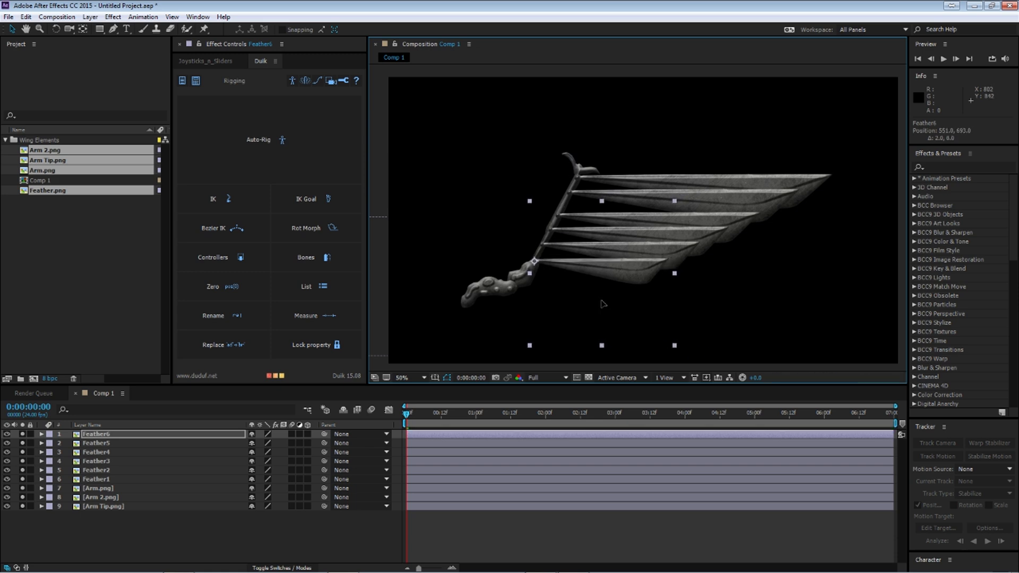
# Step: Even out the spacing on Arm 2 by nudging Feather4 to about 612, 569 and Feather5 to about 583, 631
pyautogui.click(102, 443)
pyautogui.moveTo(580, 271); pyautogui.dragTo(581, 268)
pyautogui.click(98, 454)
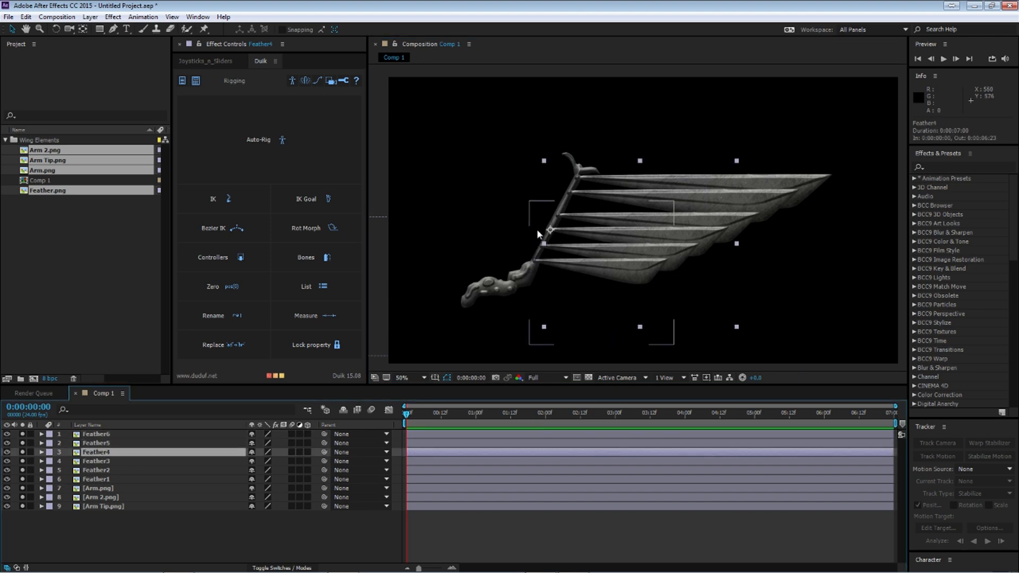
pyautogui.scroll(1, 604, 248)
pyautogui.moveTo(528, 268); pyautogui.dragTo(529, 269)
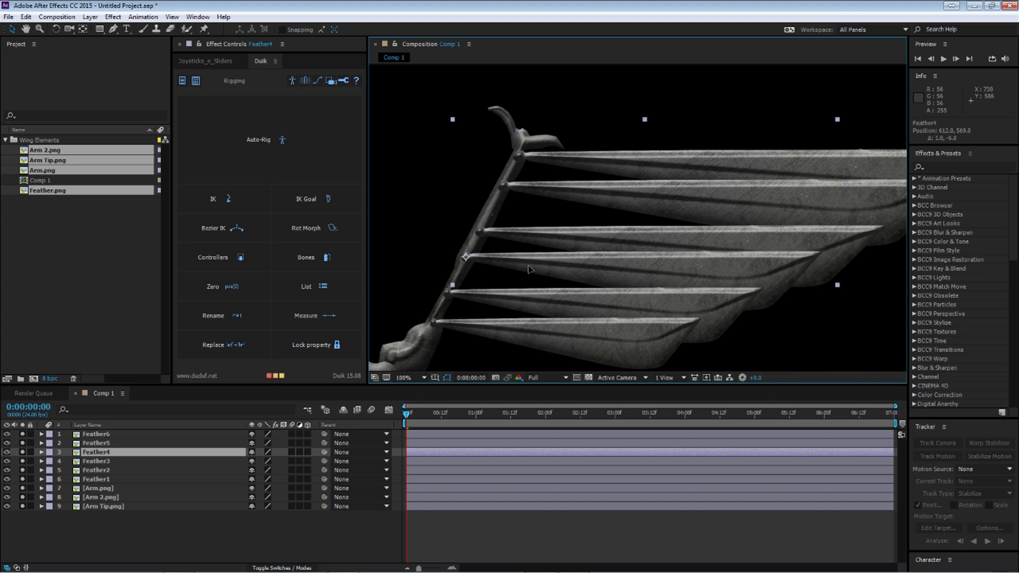
pyautogui.click(97, 442)
pyautogui.moveTo(507, 305); pyautogui.dragTo(510, 297)
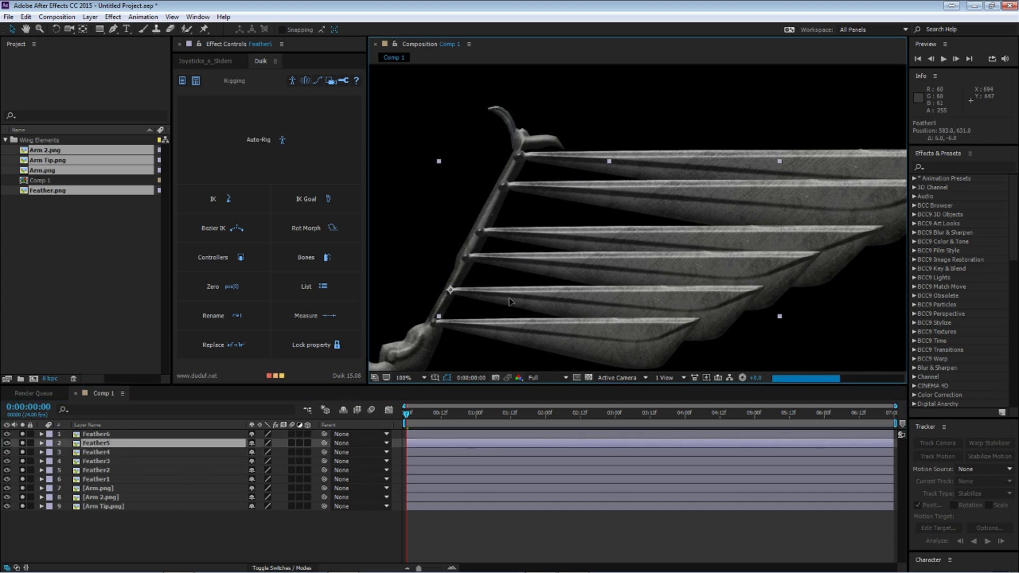
# Step: Move Feather3 to about 647, 506 and Feather2 to about 679, 442 so they are evenly spaced along Arm 2
pyautogui.click(99, 461)
pyautogui.moveTo(537, 246); pyautogui.dragTo(541, 237)
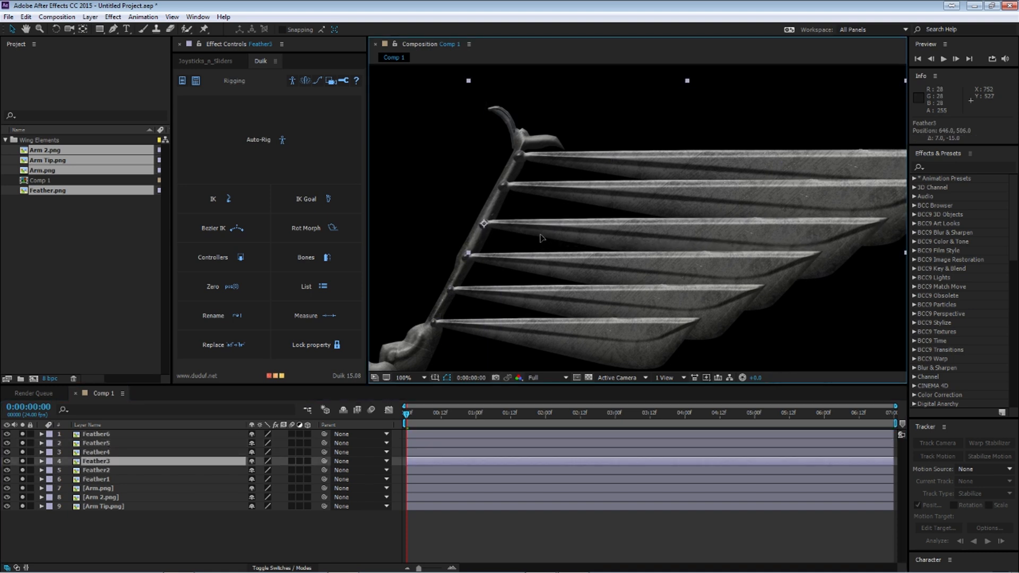
pyautogui.click(98, 471)
pyautogui.moveTo(586, 191); pyautogui.dragTo(584, 195)
pyautogui.scroll(-2, 609, 264)
pyautogui.moveTo(622, 261); pyautogui.dragTo(601, 225)
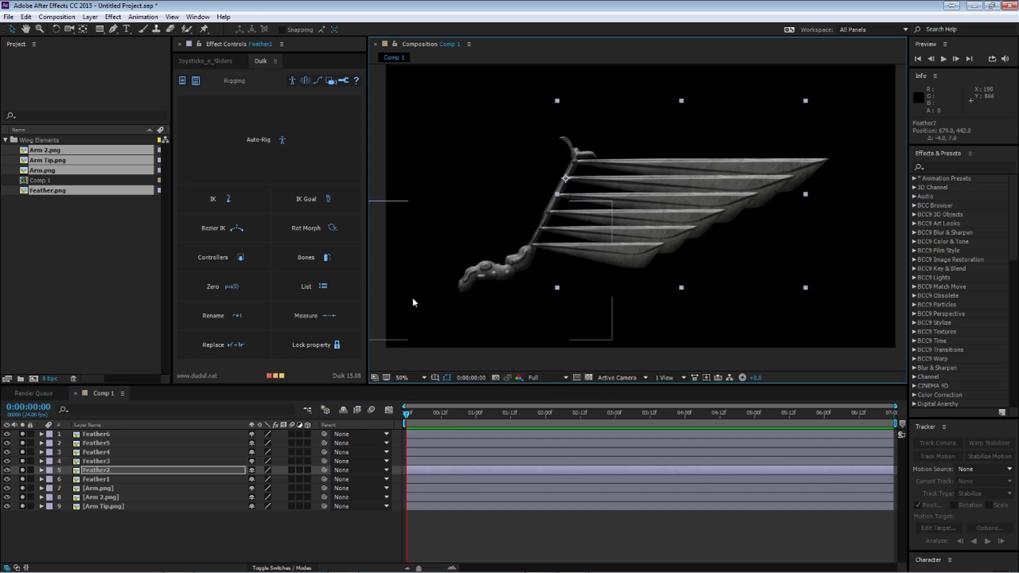
# Step: Squash all six feather layers, Feather1 through Feather6, vertically to make them thinner
pyautogui.click(113, 434)
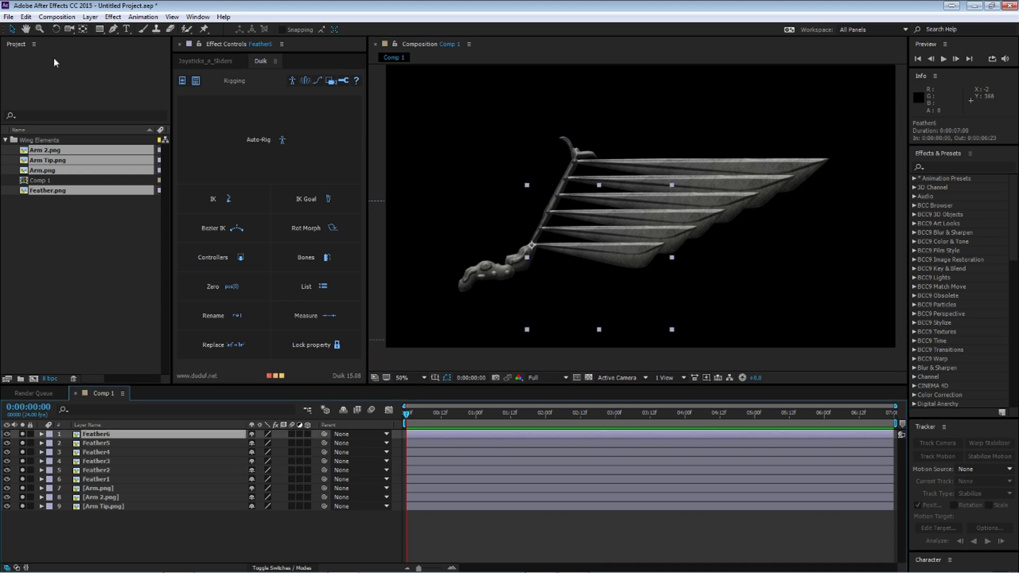
pyautogui.scroll(-1, 608, 240)
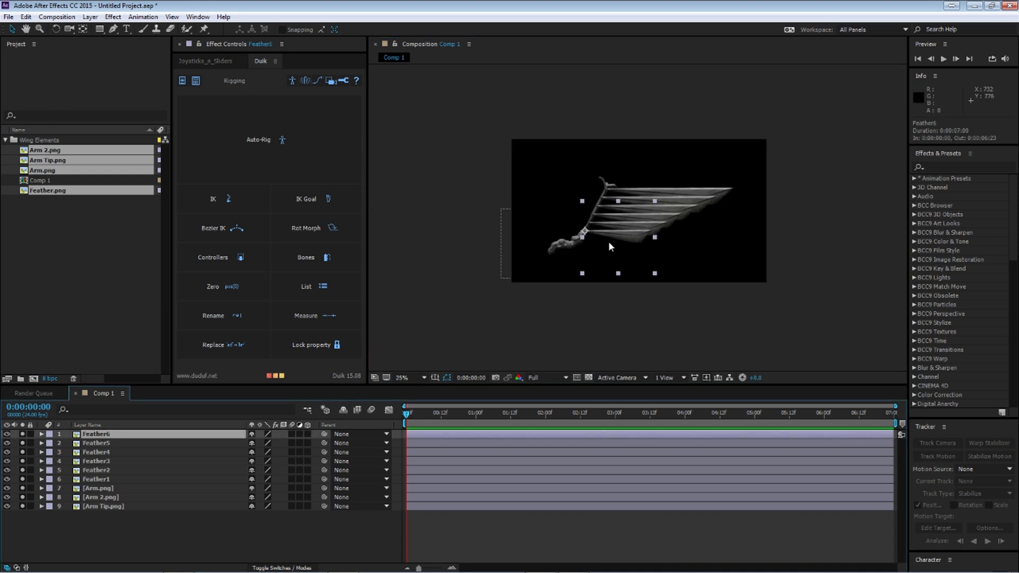
pyautogui.scroll(1, 608, 240)
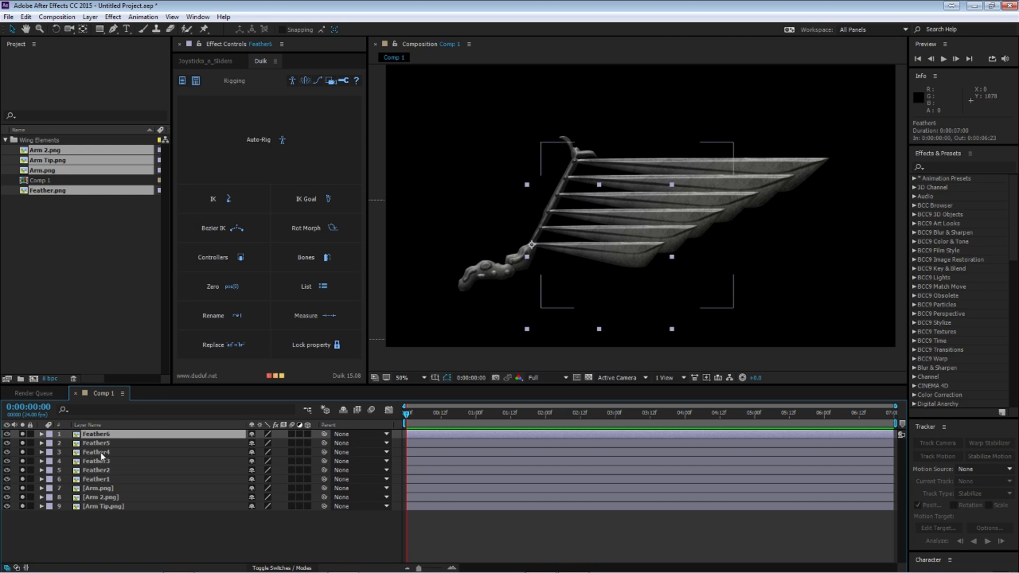
pyautogui.keyDown('shift'); pyautogui.click(116, 481); pyautogui.keyUp('shift')
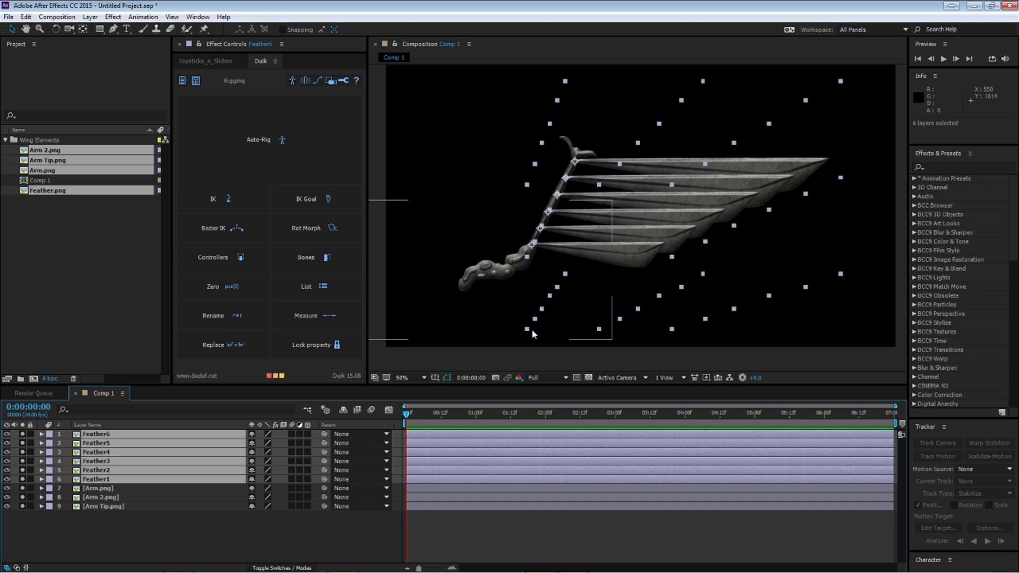
pyautogui.moveTo(703, 85); pyautogui.dragTo(704, 104)
pyautogui.click(164, 524)
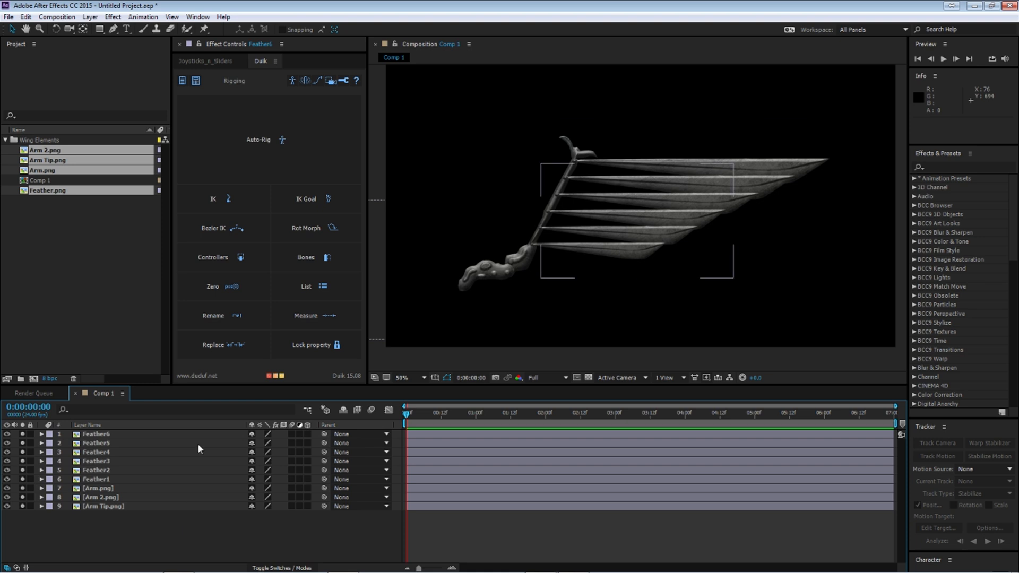
# Step: Rotate Feather2 through Feather6 together clockwise by about 1.4°, leaving Feather1 as it is
pyautogui.click(111, 445)
pyautogui.click(126, 471)
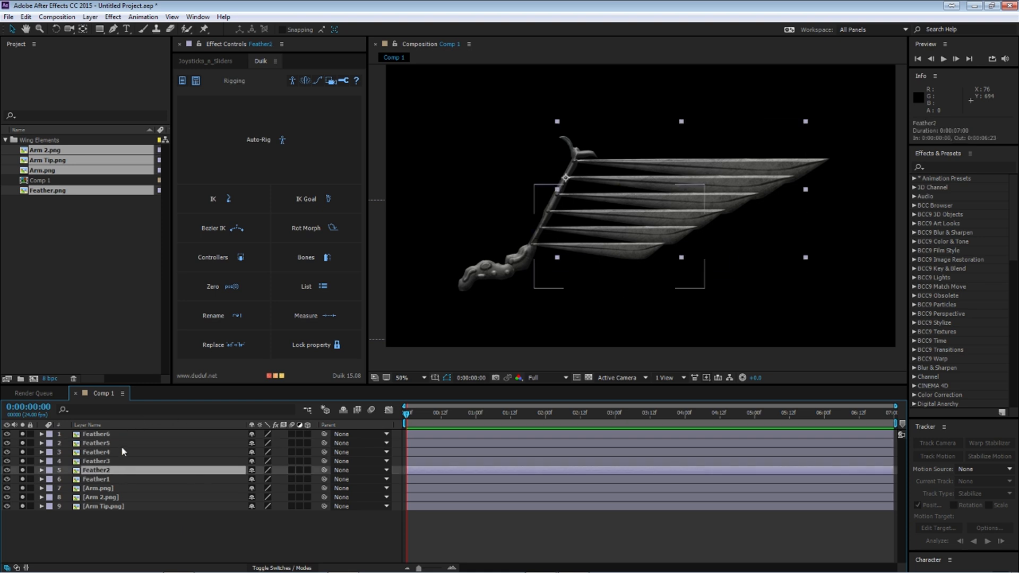
pyautogui.keyDown('shift'); pyautogui.click(119, 435); pyautogui.keyUp('shift')
pyautogui.click(56, 29)
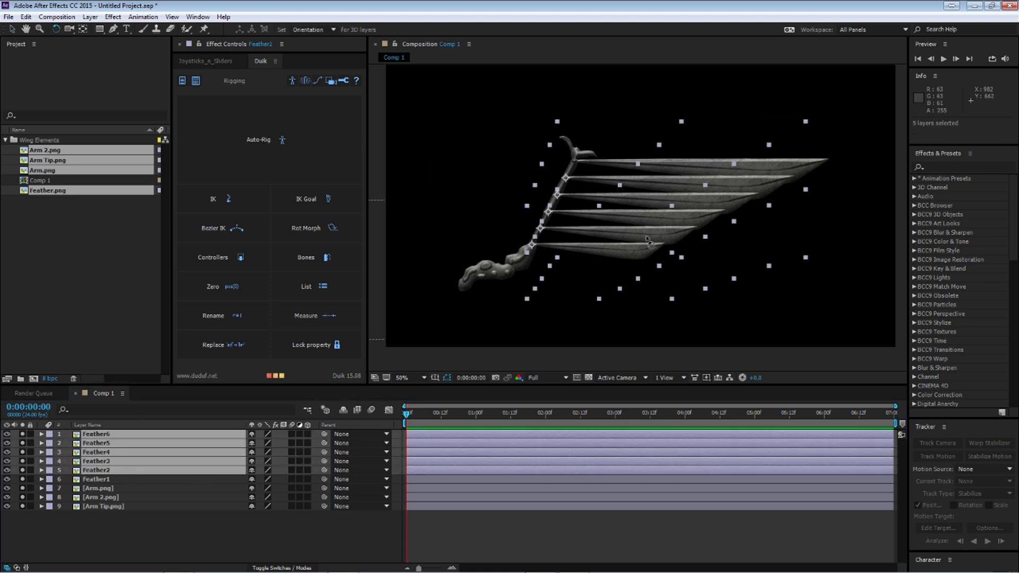
pyautogui.moveTo(774, 256); pyautogui.dragTo(761, 254)
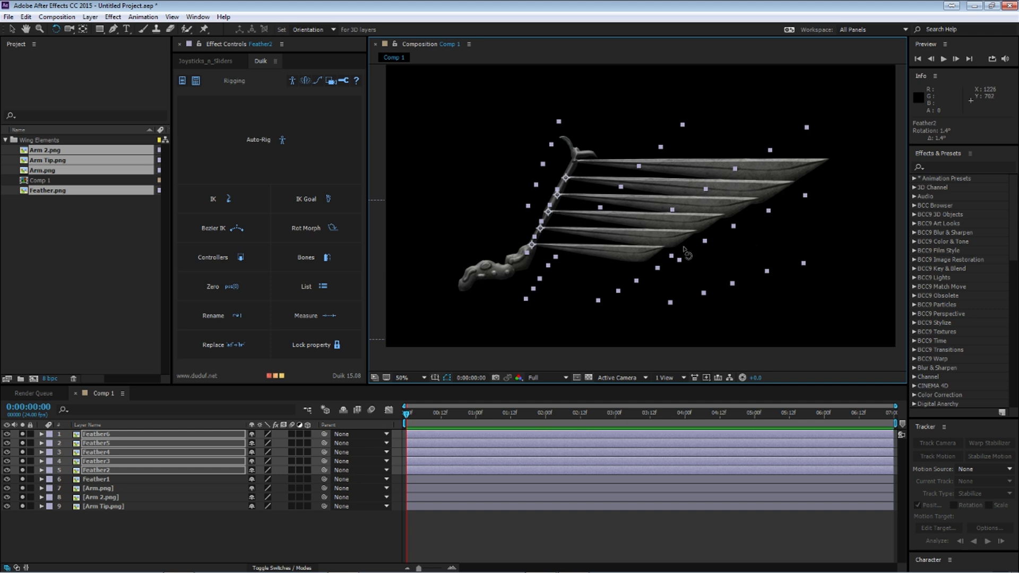
# Step: Leave Feather2 in place, rotate Feather3 through Feather6 further clockwise and bring Feather4 through Feather6 to about 4.1°
pyautogui.keyDown('ctrl'); pyautogui.click(135, 461); pyautogui.keyUp('ctrl')
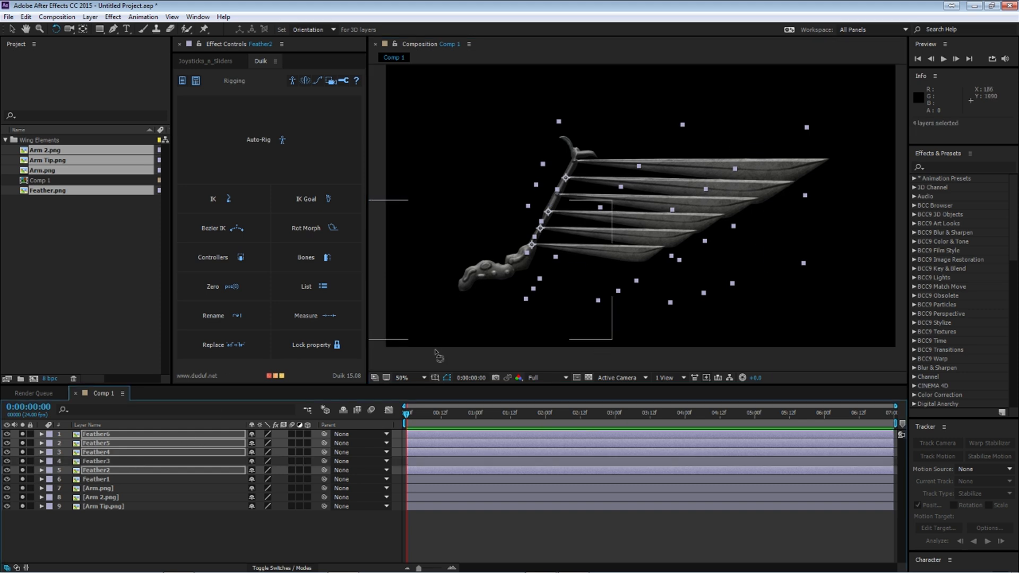
pyautogui.keyDown('ctrl'); pyautogui.click(132, 471); pyautogui.keyUp('ctrl')
pyautogui.keyDown('ctrl'); pyautogui.click(130, 463); pyautogui.keyUp('ctrl')
pyautogui.moveTo(696, 249); pyautogui.dragTo(657, 253)
pyautogui.keyDown('ctrl'); pyautogui.click(115, 460); pyautogui.keyUp('ctrl')
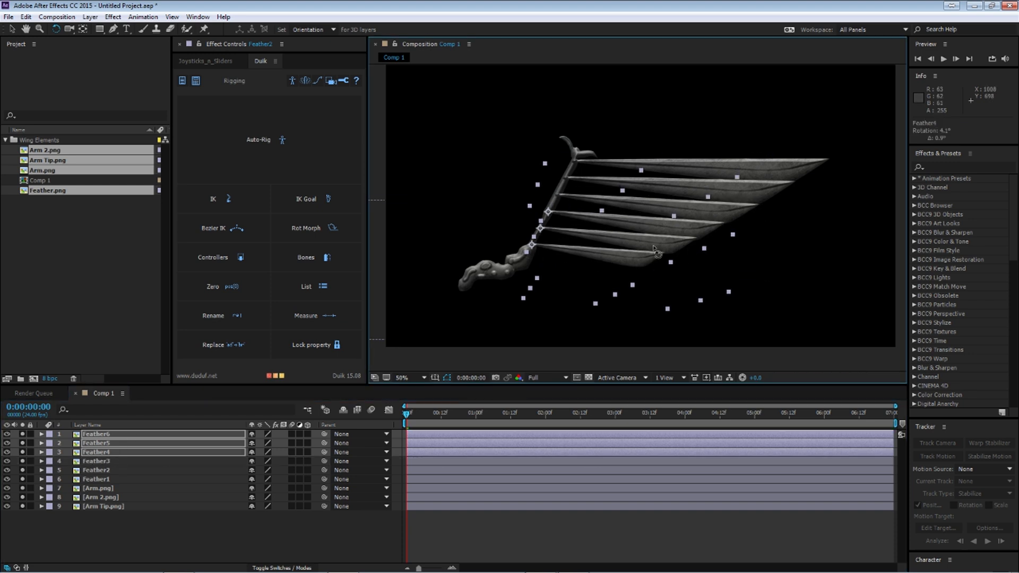
# Step: Rotate Feather5 and Feather6 together to about 6.3°, and fan Feather6 alone out to slightly more than 8.1°
pyautogui.keyDown('ctrl'); pyautogui.click(134, 454); pyautogui.keyUp('ctrl')
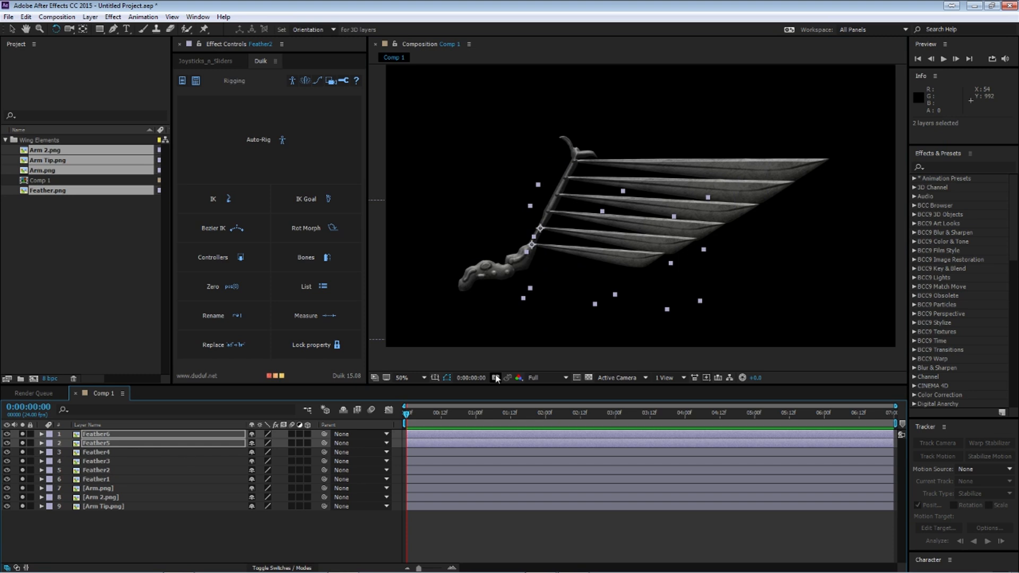
pyautogui.moveTo(641, 267); pyautogui.dragTo(637, 265)
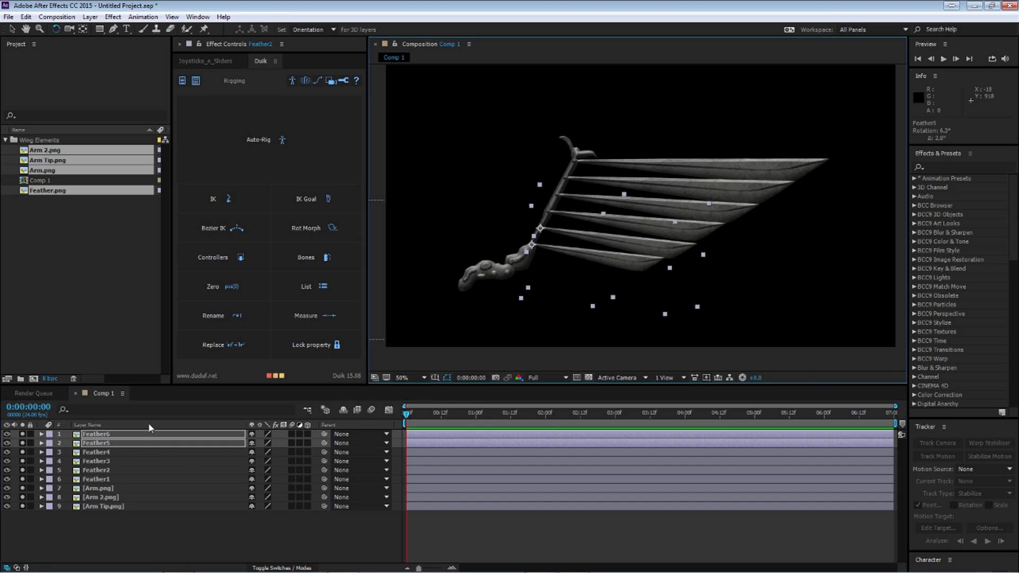
pyautogui.keyDown('ctrl'); pyautogui.click(118, 443); pyautogui.keyUp('ctrl')
pyautogui.moveTo(641, 247); pyautogui.dragTo(638, 254)
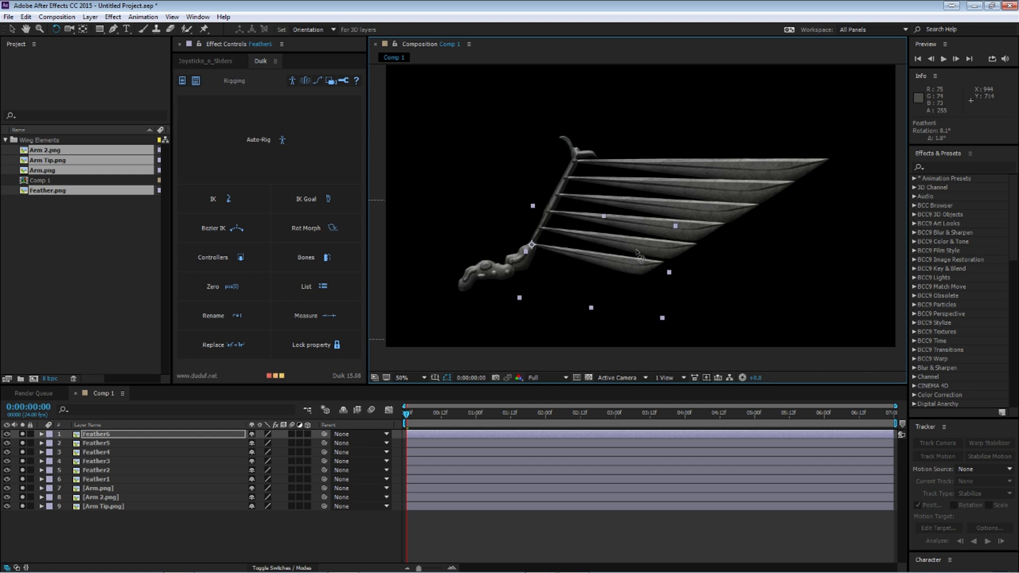
pyautogui.moveTo(592, 281); pyautogui.dragTo(592, 283)
# Step: Fine-tune the rotation of Feather5 and Feather2 individually to even out the fan of feathers
pyautogui.click(120, 442)
pyautogui.moveTo(682, 263); pyautogui.dragTo(687, 238)
pyautogui.click(120, 452)
pyautogui.click(118, 444)
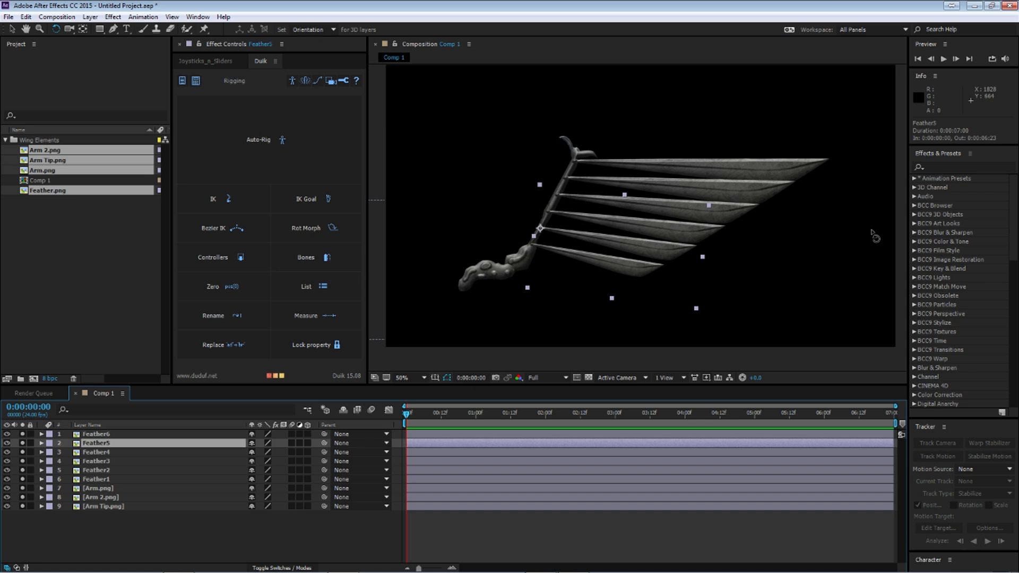
pyautogui.click(117, 470)
pyautogui.click(745, 215)
pyautogui.moveTo(746, 215); pyautogui.dragTo(745, 216)
# Step: Shorten Feather2 through Feather6 slightly, and Feather3 through Feather6 once more, bringing Feather6 to about 26%, 32% scale
pyautogui.click(113, 434)
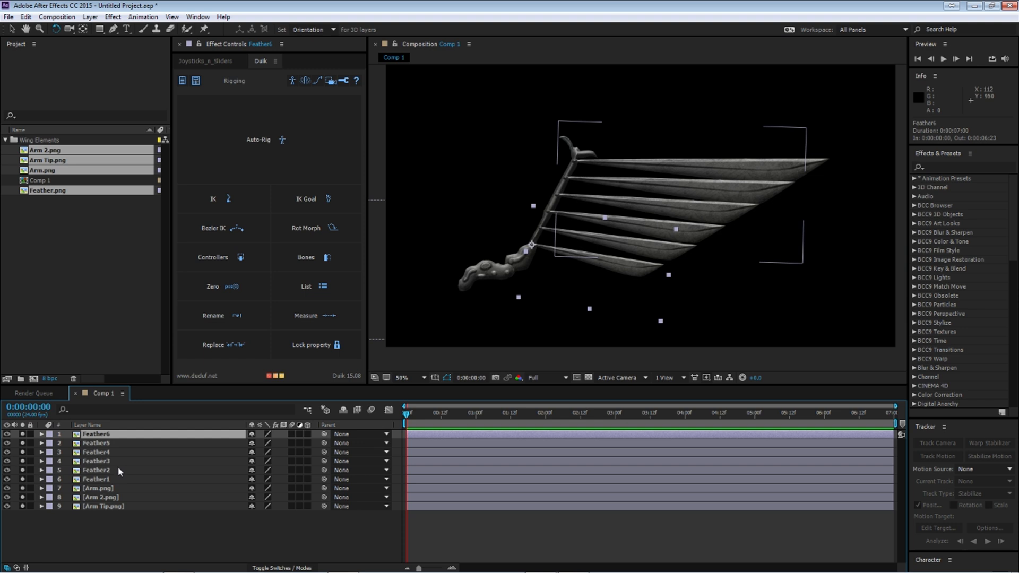
pyautogui.keyDown('shift'); pyautogui.click(116, 469); pyautogui.keyUp('shift')
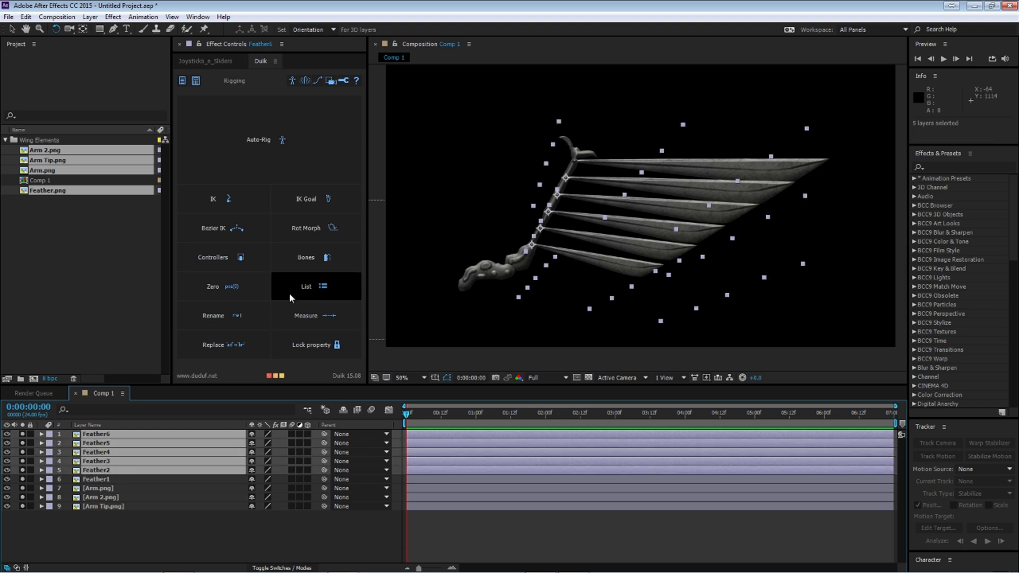
pyautogui.press('v')
pyautogui.moveTo(664, 325); pyautogui.dragTo(657, 323)
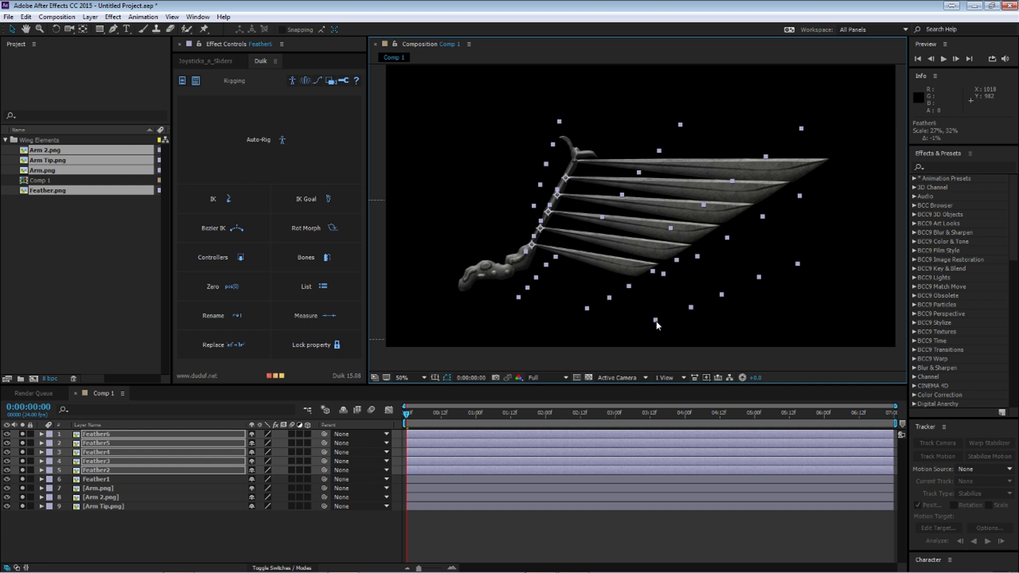
pyautogui.keyDown('ctrl'); pyautogui.click(118, 471); pyautogui.keyUp('ctrl')
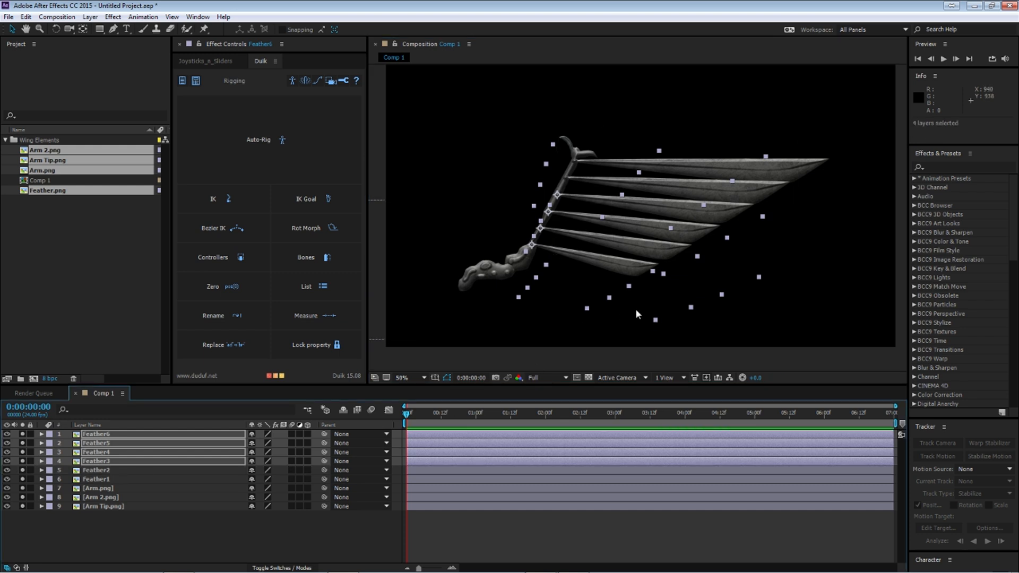
pyautogui.moveTo(652, 323); pyautogui.dragTo(651, 321)
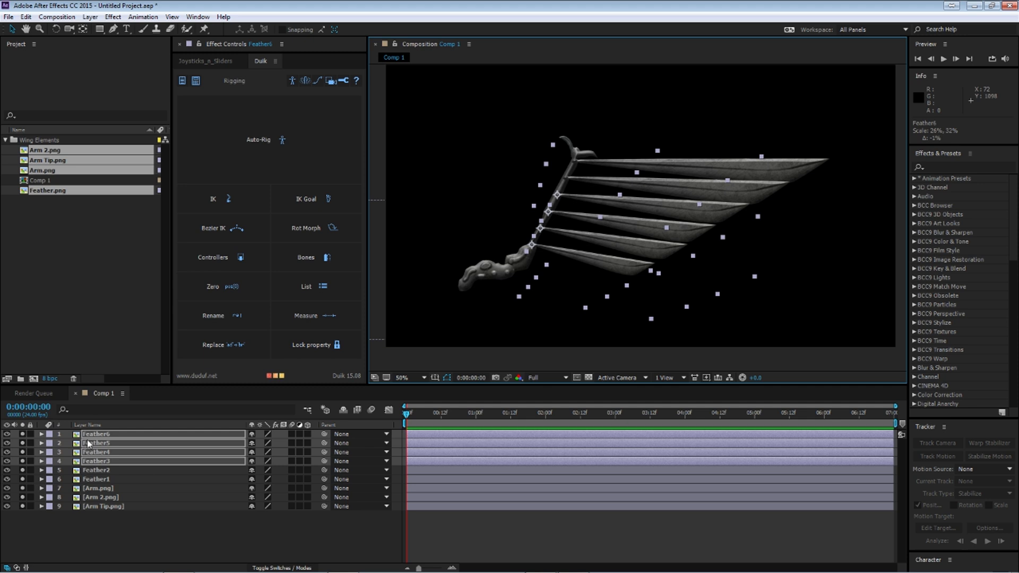
# Step: Shrink Feather4 through Feather6 progressively, excluding the next feather each time, taking Feather6 to about 24%, 31% and slightly smaller on its own
pyautogui.keyDown('ctrl'); pyautogui.click(119, 461); pyautogui.keyUp('ctrl')
pyautogui.moveTo(653, 322); pyautogui.dragTo(646, 321)
pyautogui.keyDown('ctrl'); pyautogui.click(98, 452); pyautogui.keyUp('ctrl')
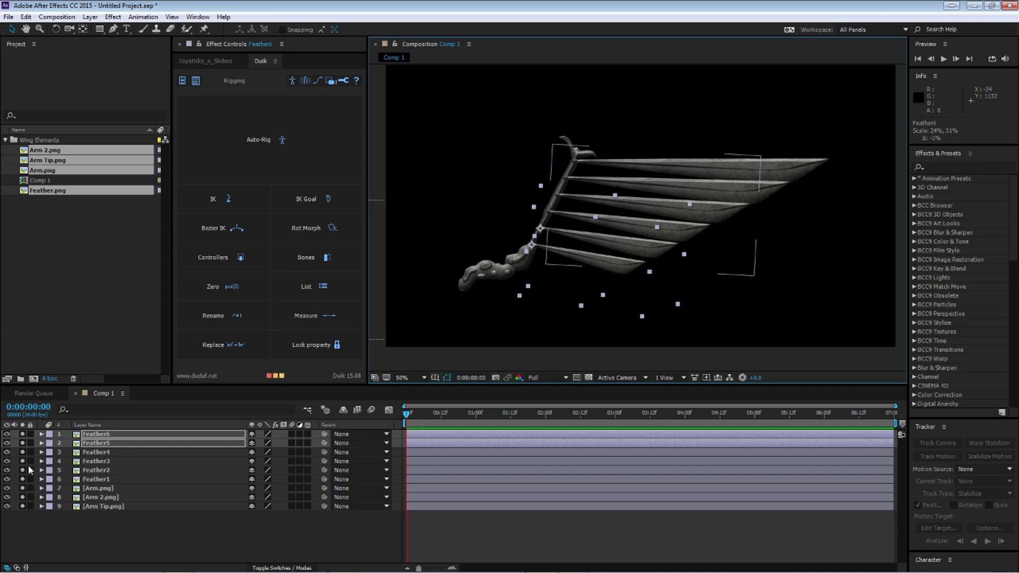
pyautogui.keyDown('ctrl'); pyautogui.click(98, 443); pyautogui.keyUp('ctrl')
pyautogui.moveTo(642, 316); pyautogui.dragTo(638, 317)
pyautogui.click(180, 527)
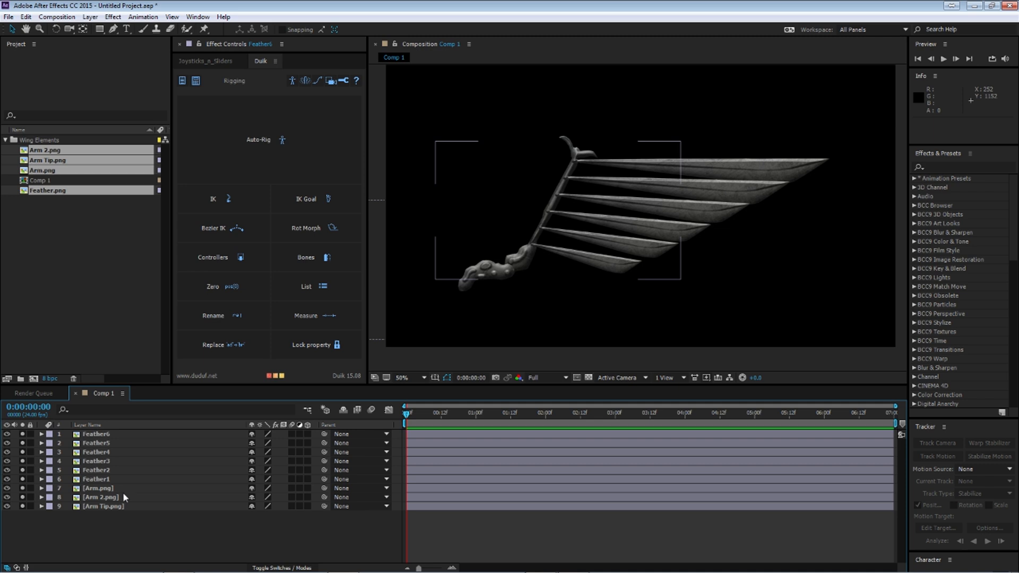
# Step: Parent Feather2 through Feather6 to the Arm 2.png layer
pyautogui.click(111, 480)
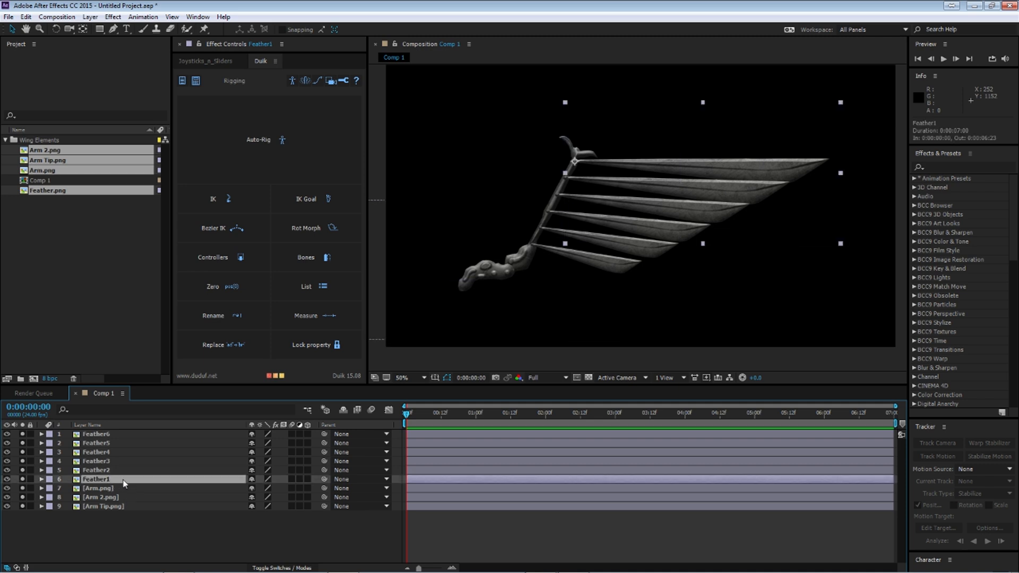
pyautogui.click(117, 470)
pyautogui.keyDown('shift'); pyautogui.click(96, 434); pyautogui.keyUp('shift')
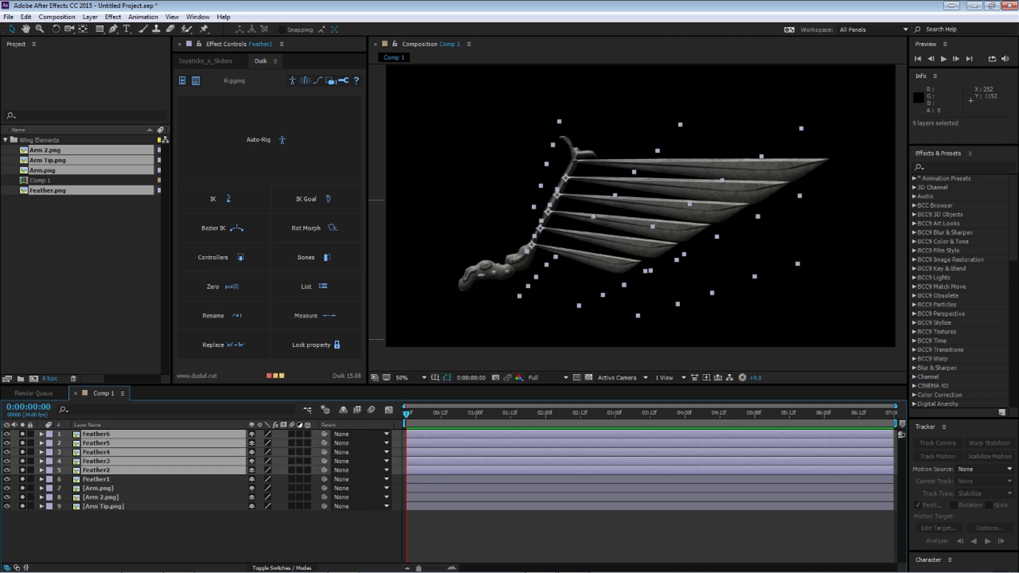
pyautogui.moveTo(324, 437); pyautogui.dragTo(125, 498)
# Step: Test the feather parenting by moving Arm 2.png, and undo the move
pyautogui.click(122, 498)
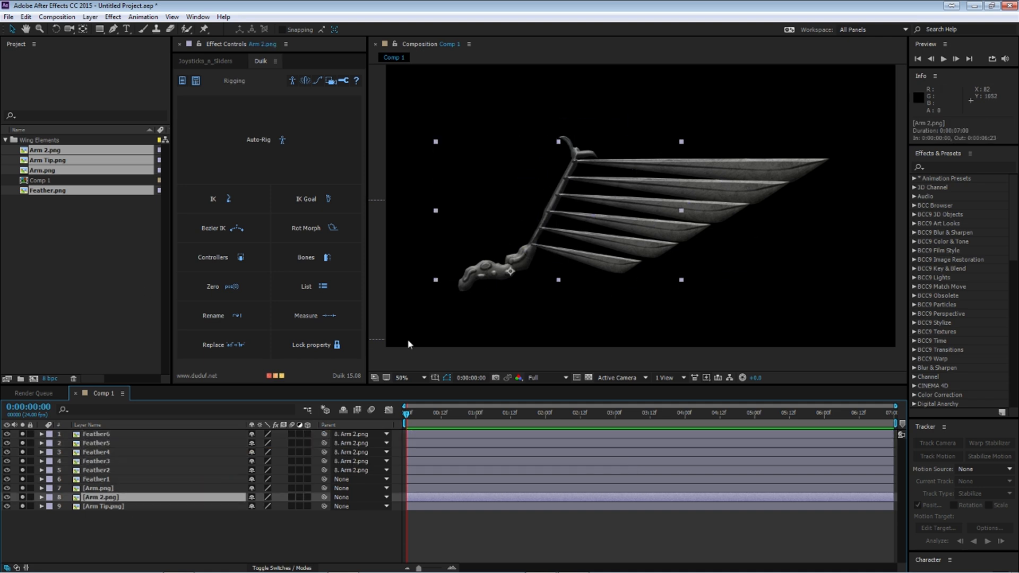
pyautogui.moveTo(558, 211); pyautogui.dragTo(567, 142)
pyautogui.hotkey('ctrl', 'z')
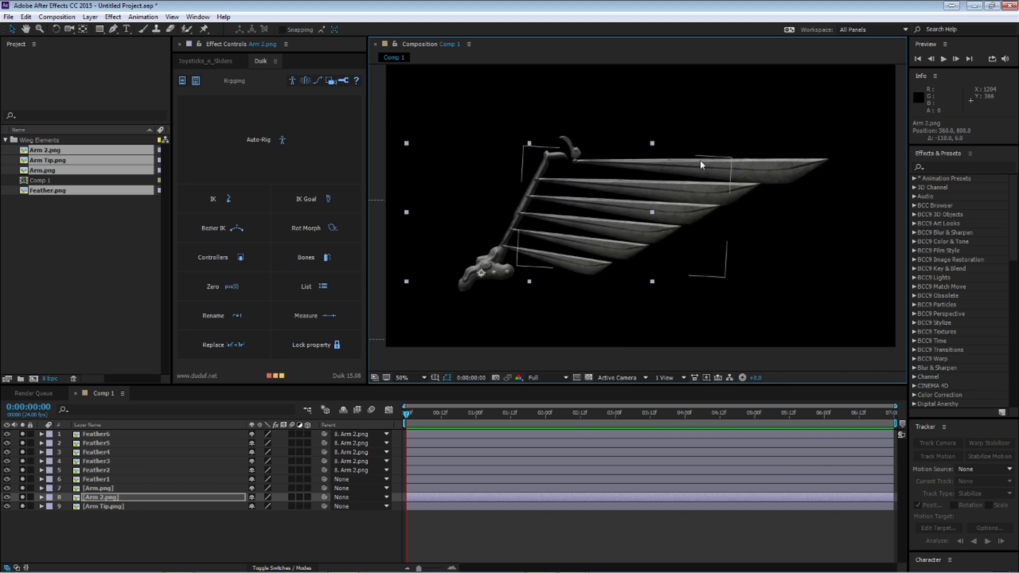
pyautogui.click(144, 529)
# Step: Parent the Arm 2.png layer to Arm.png
pyautogui.click(99, 489)
pyautogui.click(108, 499)
pyautogui.moveTo(324, 497); pyautogui.dragTo(127, 490)
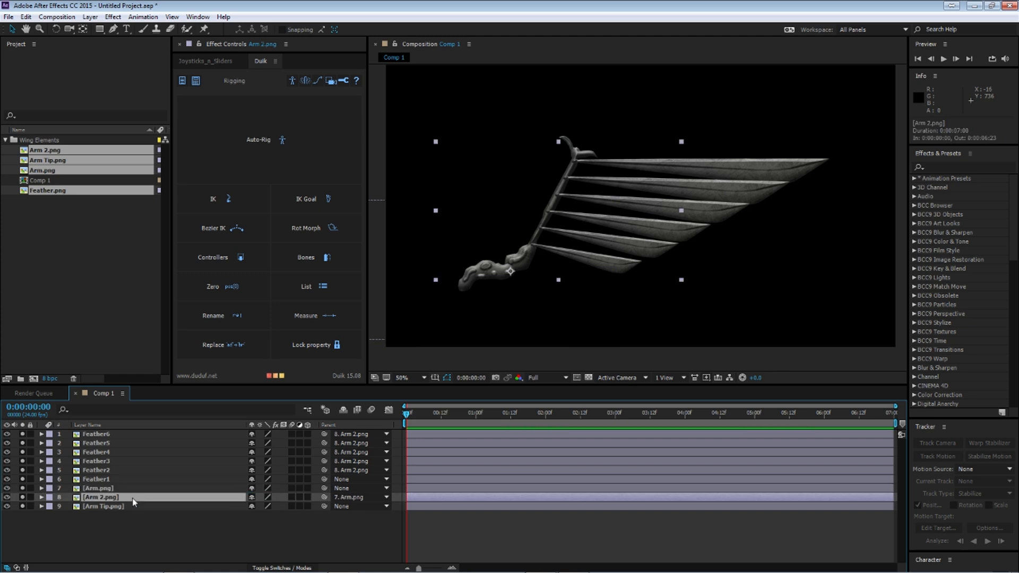
# Step: Test the arm hierarchy by moving Arm.png, and undo the move
pyautogui.click(104, 490)
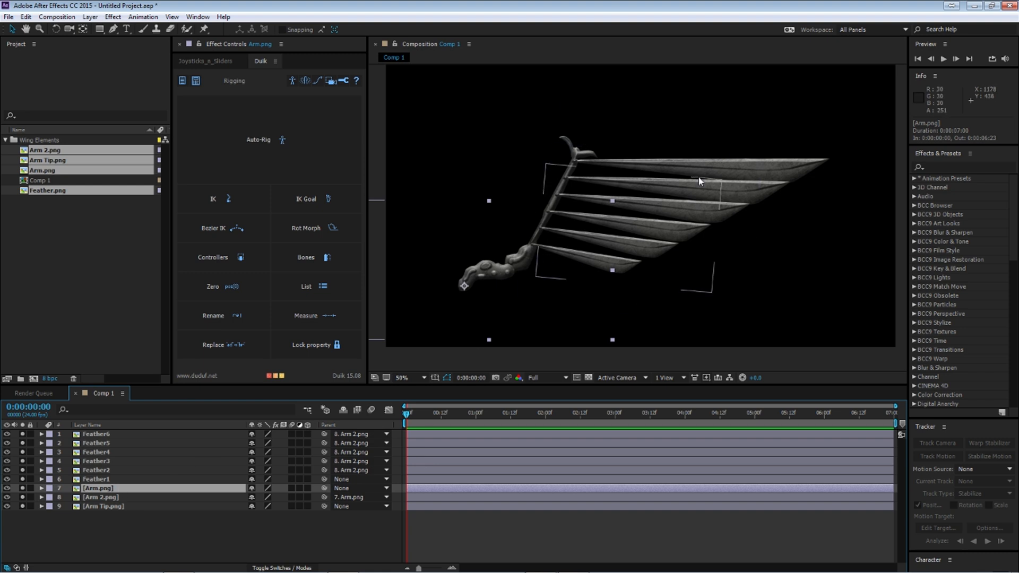
pyautogui.moveTo(548, 255); pyautogui.dragTo(521, 254)
pyautogui.hotkey('ctrl', 'z')
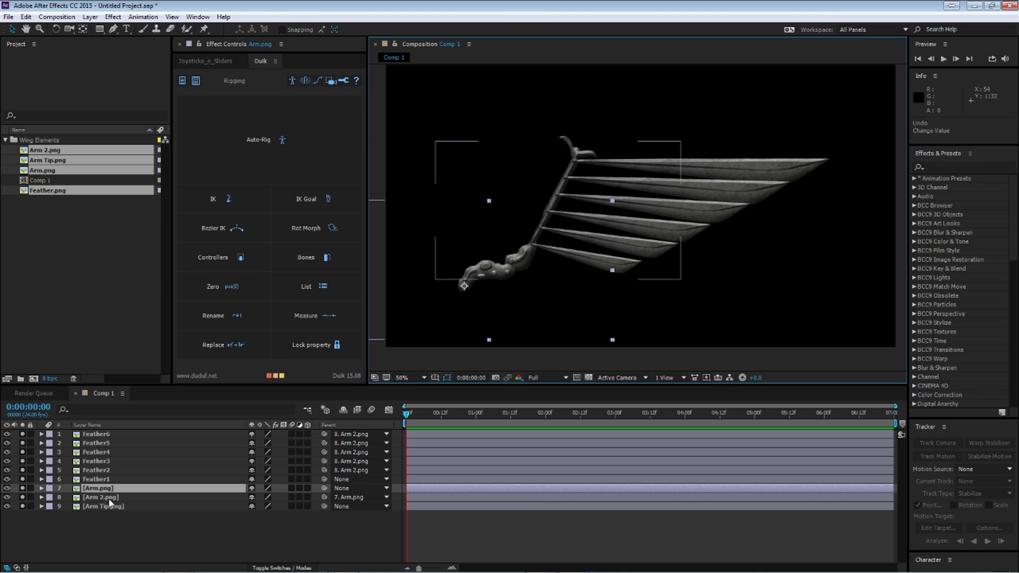
# Step: Place Arm 2.png above Arm.png in the layer stack, and parent Feather1 and Arm Tip.png to Arm 2.png
pyautogui.click(110, 499)
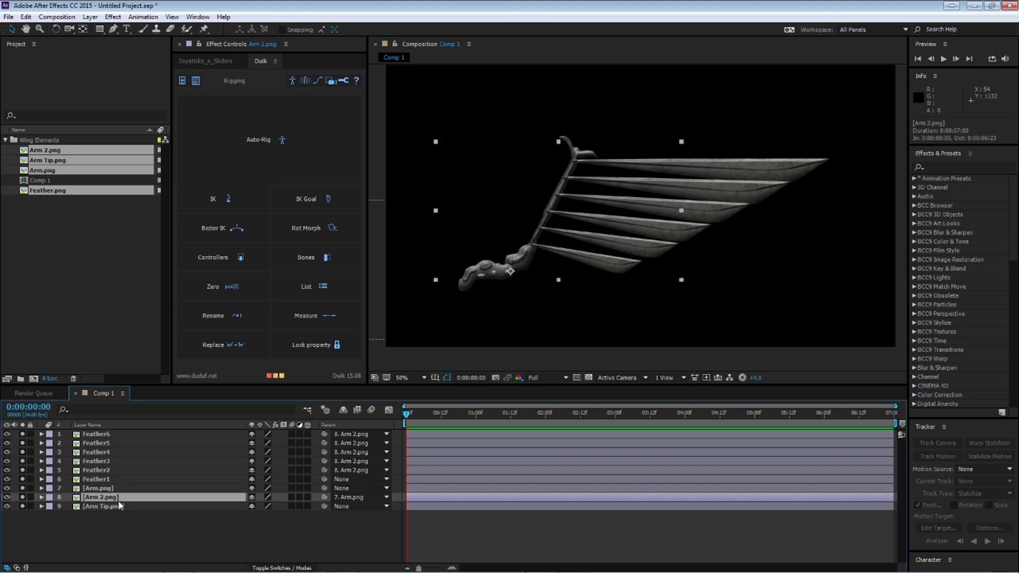
pyautogui.click(109, 480)
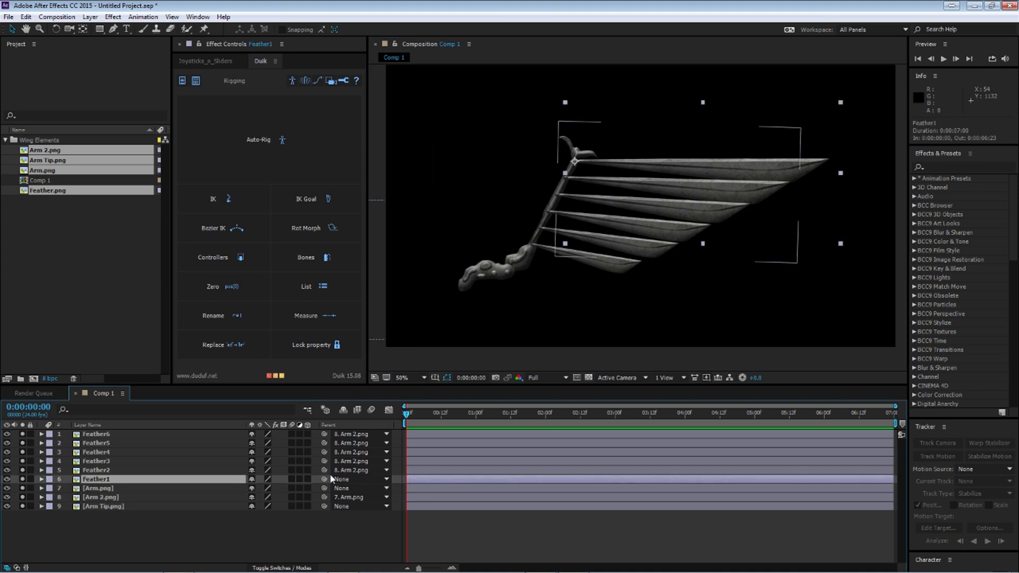
pyautogui.moveTo(324, 479); pyautogui.dragTo(123, 490)
pyautogui.click(110, 509)
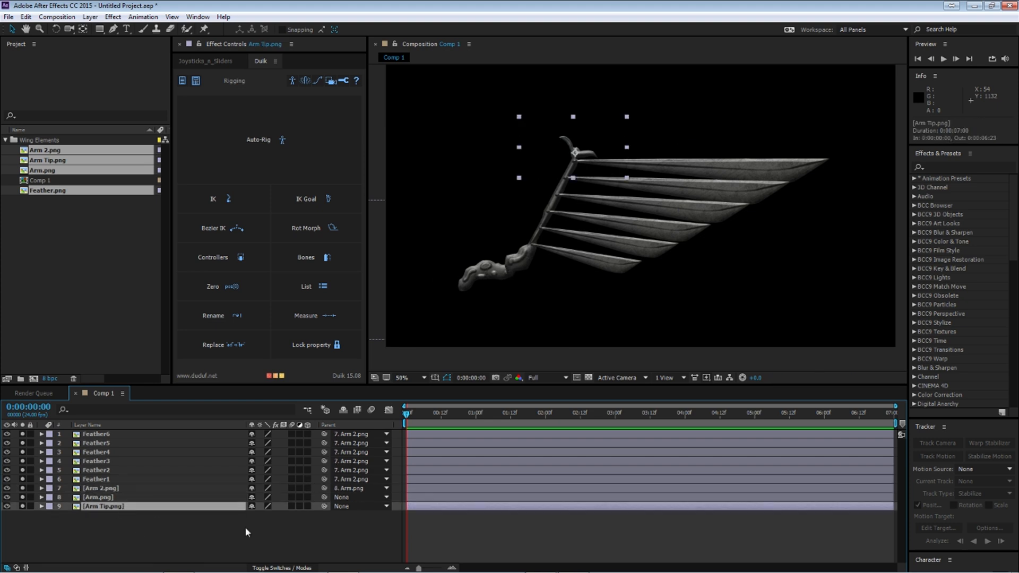
pyautogui.moveTo(323, 506); pyautogui.dragTo(120, 489)
# Step: Shift the whole wing slightly up and to the left in the composition by moving its root layer, Arm.png
pyautogui.click(112, 498)
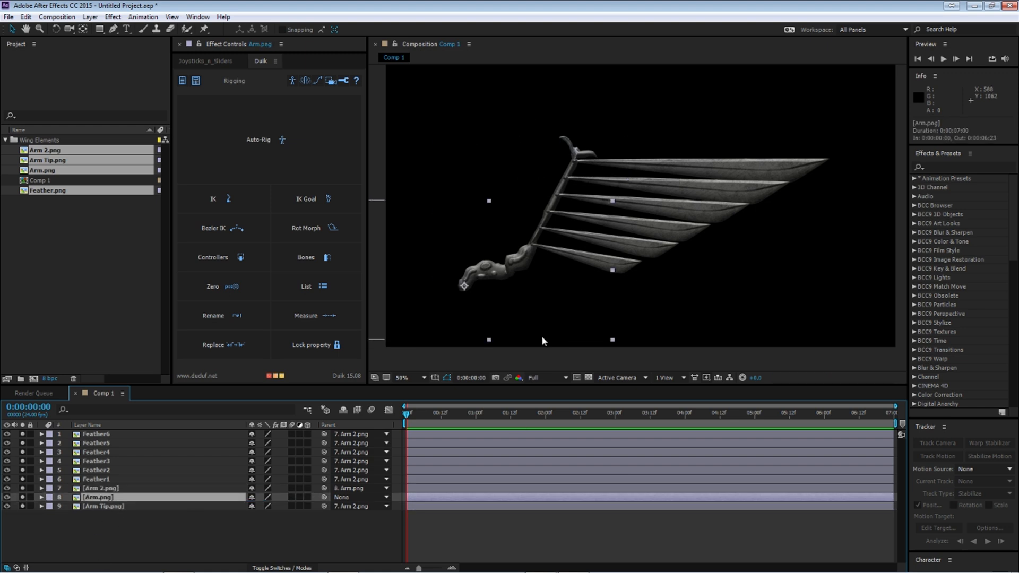
pyautogui.moveTo(509, 291); pyautogui.dragTo(449, 283)
pyautogui.click(101, 489)
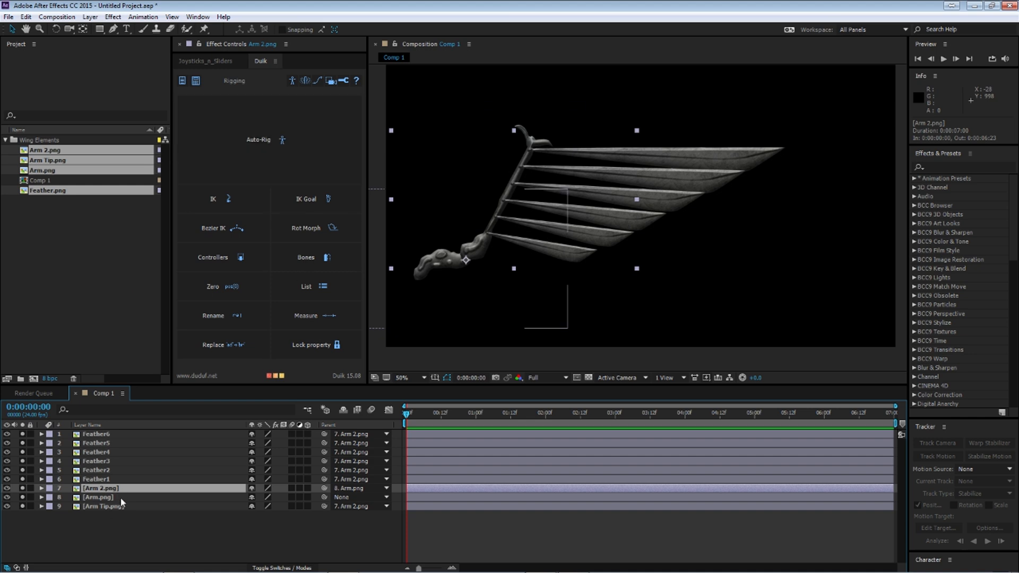
# Step: Create a medium-sized blue Duik controller for the Feather1 layer
pyautogui.hotkey('ctrl', 'Up')
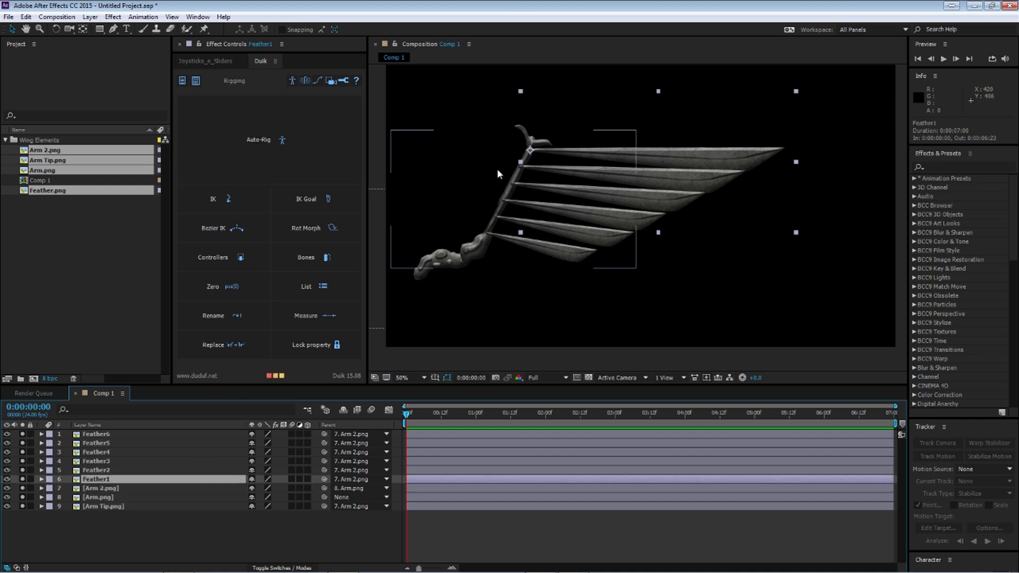
pyautogui.click(245, 258)
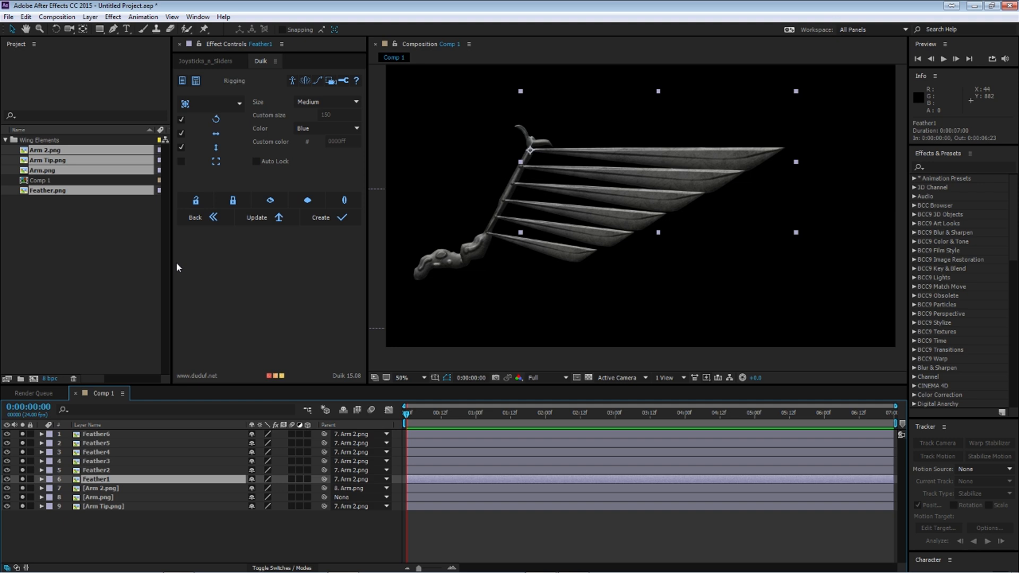
pyautogui.click(203, 217)
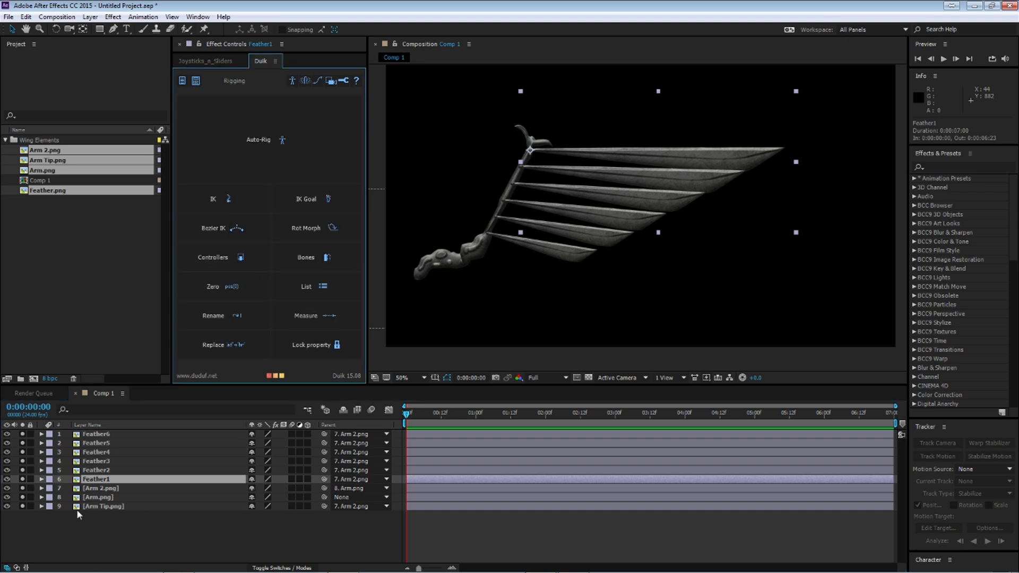
pyautogui.click(110, 480)
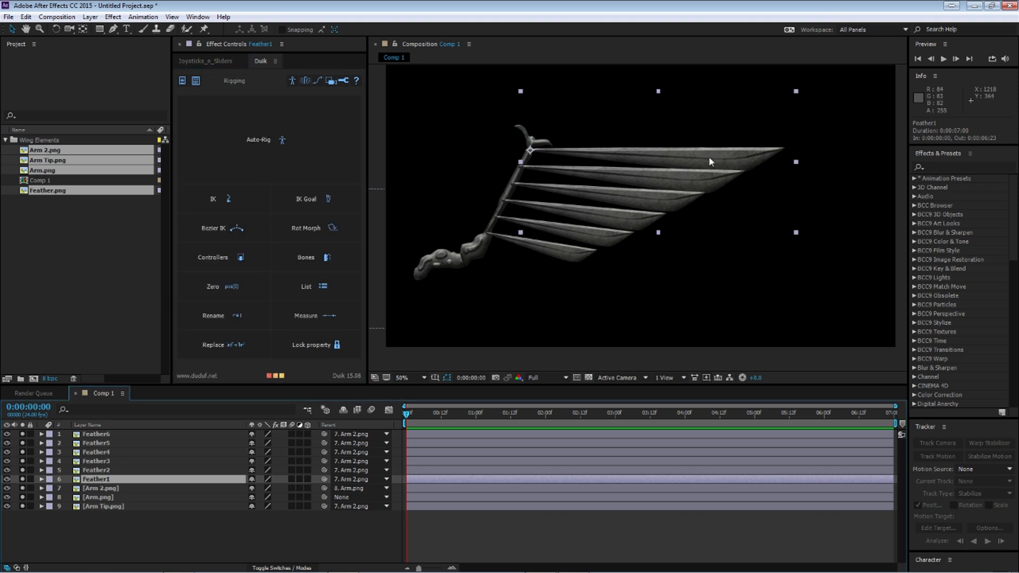
pyautogui.click(224, 260)
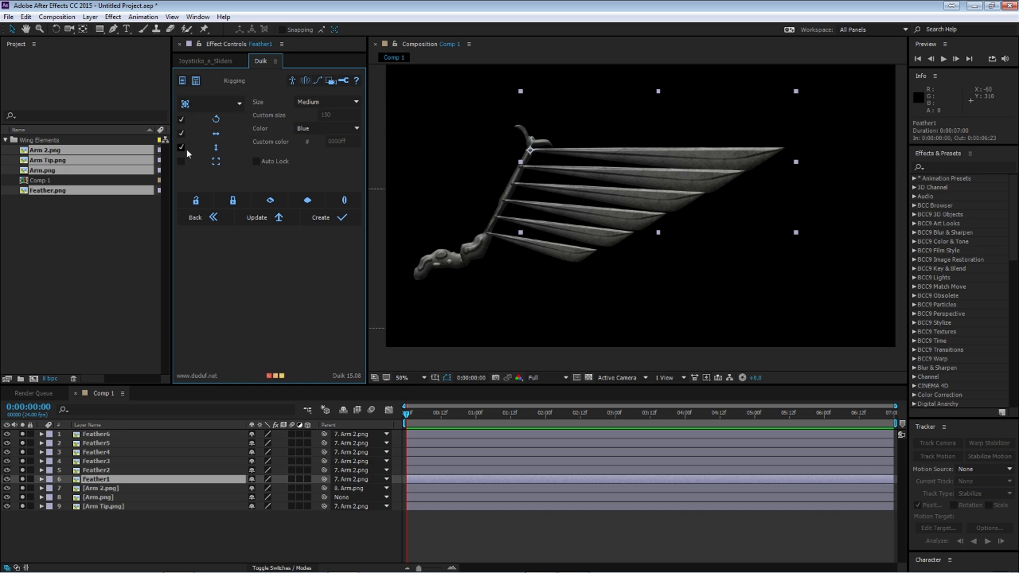
pyautogui.click(322, 100)
pyautogui.click(330, 122)
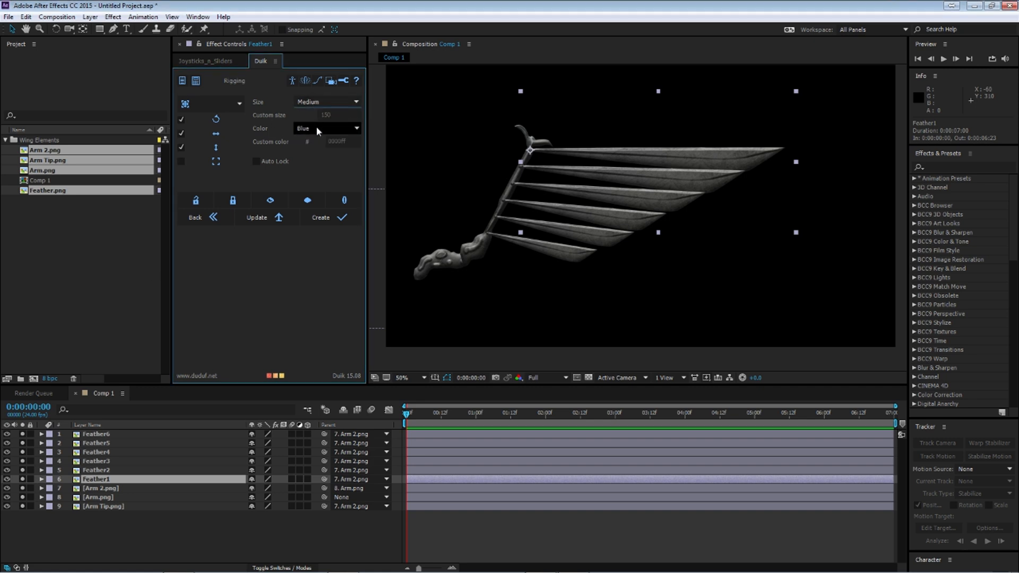
pyautogui.click(334, 218)
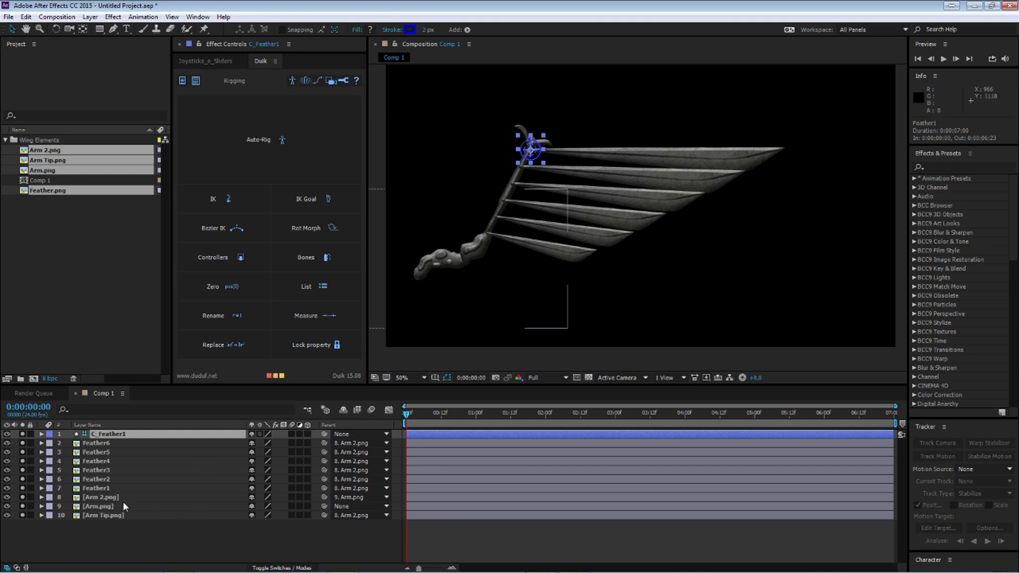
# Step: Select Feather1, Arm 2.png, Arm.png and the C_Feather1 controller in that order, and create a Duik 2-Layer IK & Goal rig
pyautogui.click(117, 489)
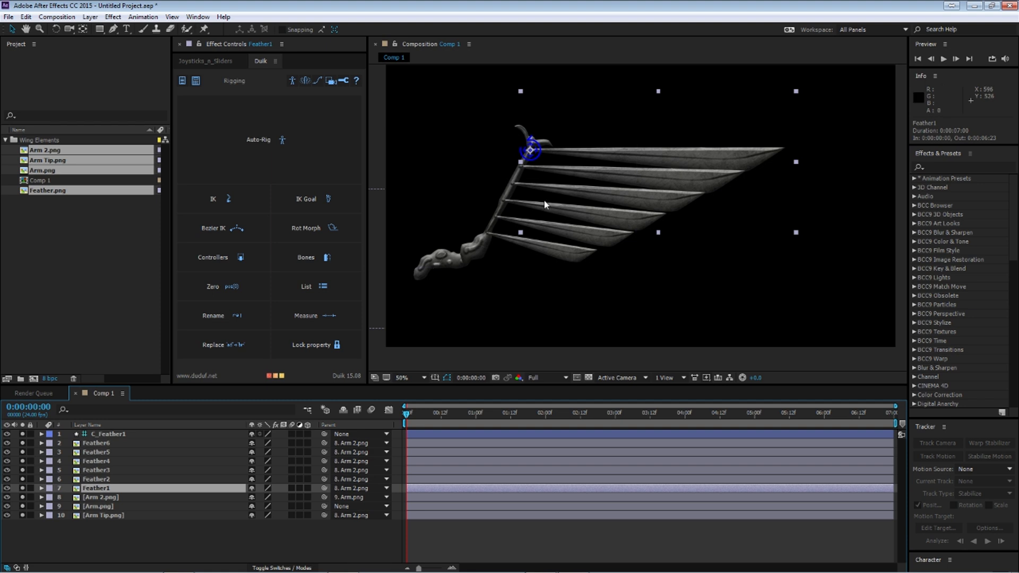
pyautogui.keyDown('ctrl'); pyautogui.click(124, 497); pyautogui.keyUp('ctrl')
pyautogui.keyDown('ctrl'); pyautogui.click(119, 506); pyautogui.keyUp('ctrl')
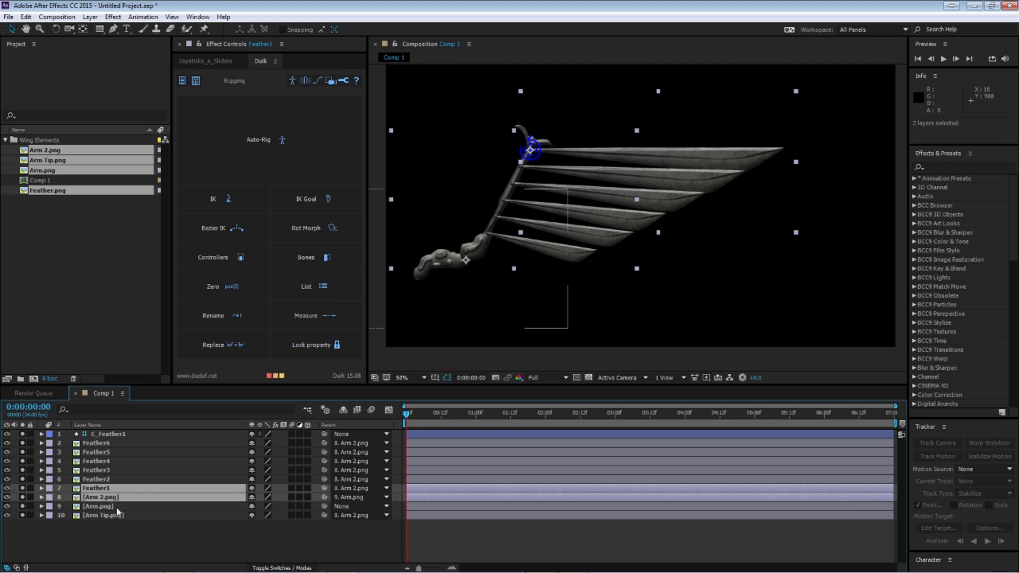
pyautogui.keyDown('ctrl'); pyautogui.click(144, 433); pyautogui.keyUp('ctrl')
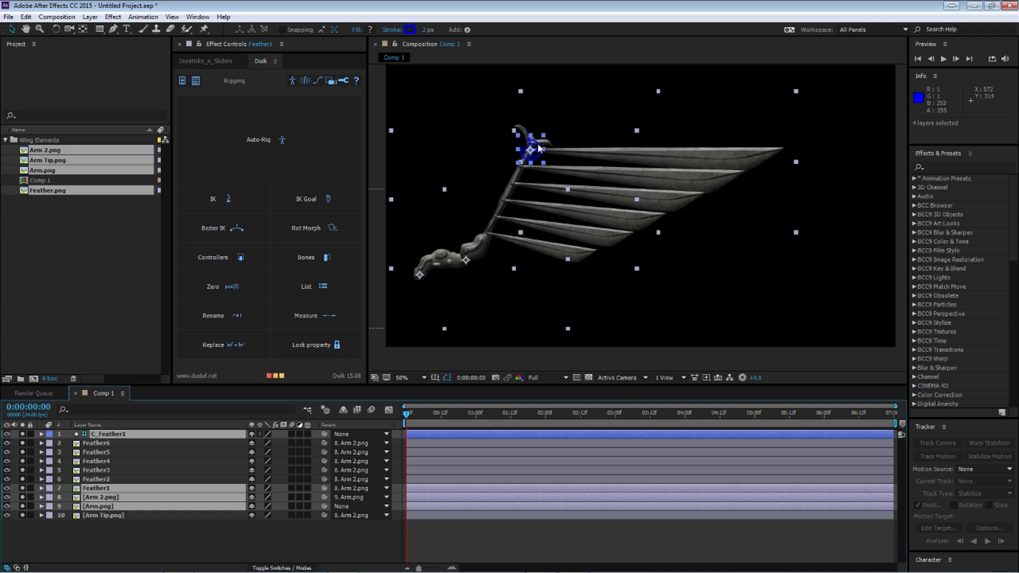
pyautogui.click(218, 227)
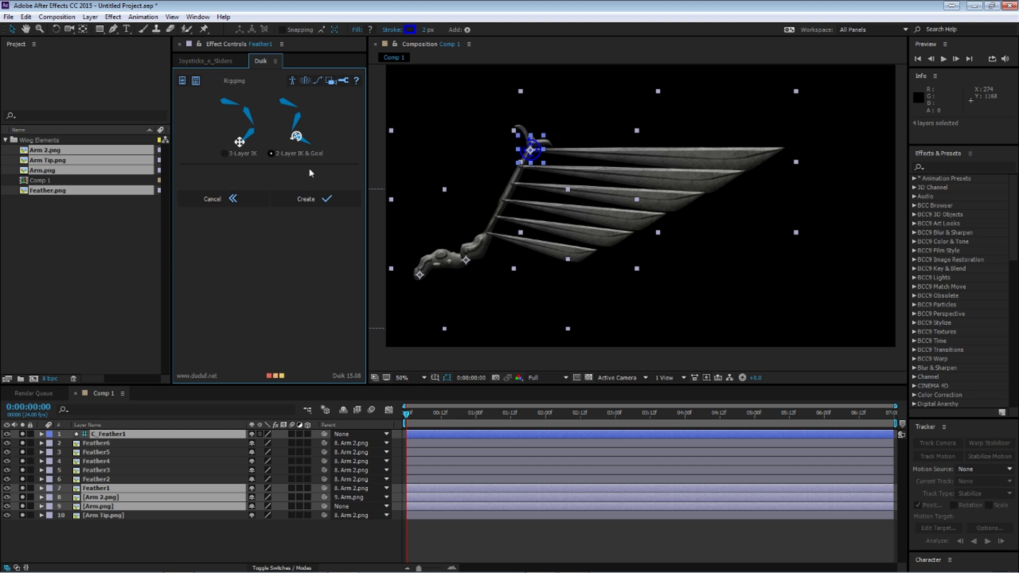
pyautogui.click(315, 199)
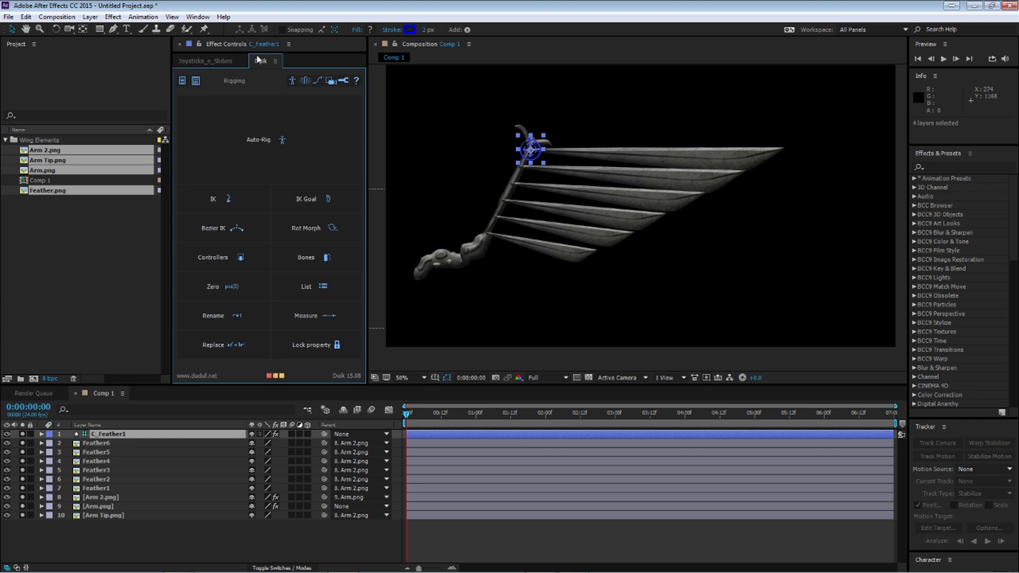
# Step: Dock the Duik panel below Effect Controls, and disable the Goal Feather1 checkbox and the IK's Auto-Stretch on C_Feather1
pyautogui.moveTo(260, 51); pyautogui.dragTo(234, 315)
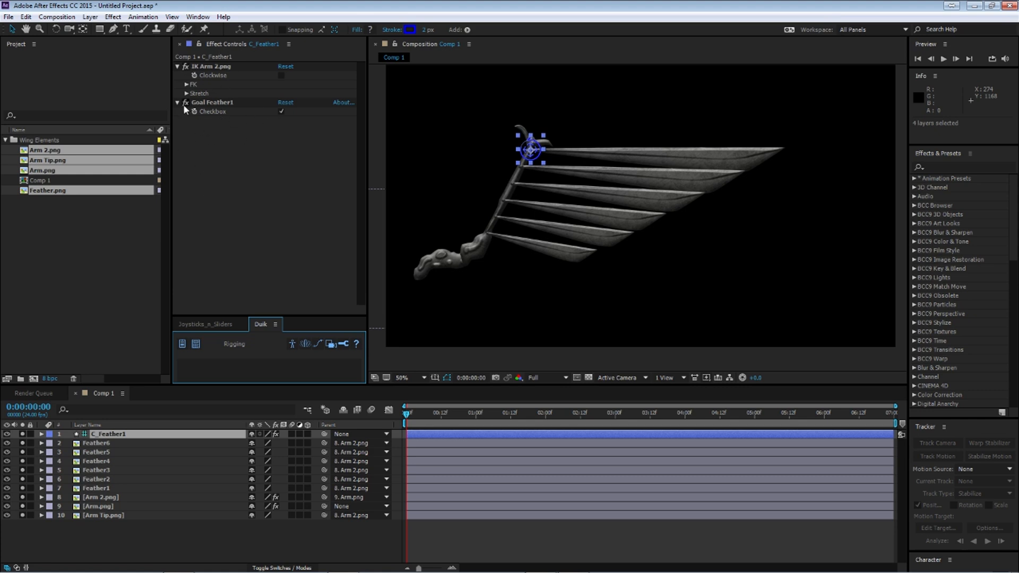
pyautogui.click(282, 112)
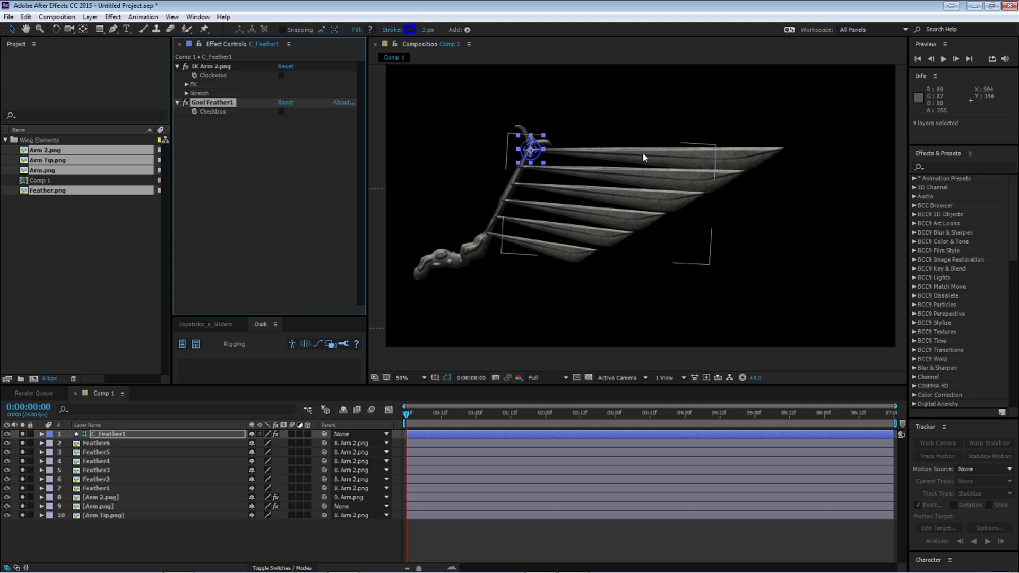
pyautogui.click(186, 93)
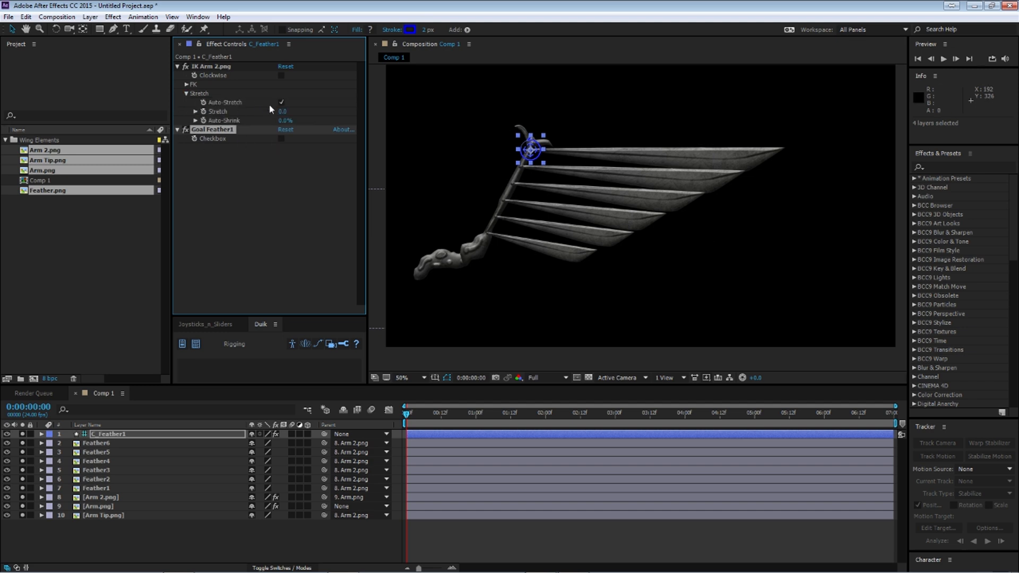
pyautogui.click(282, 103)
pyautogui.click(186, 94)
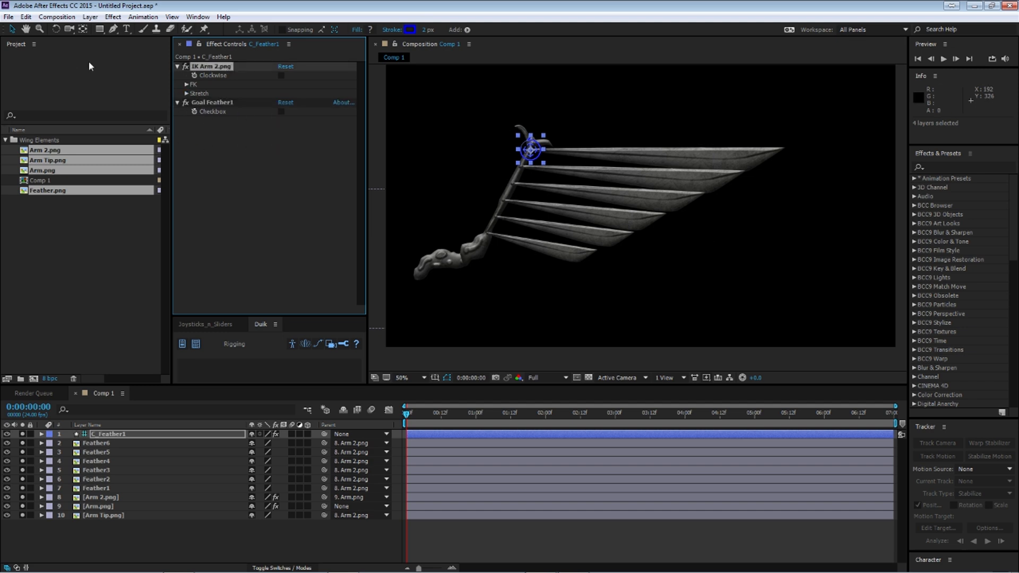
# Step: Test the IK rig by moving and rotating the C_Feather1 controller, undoing each change
pyautogui.moveTo(531, 150); pyautogui.dragTo(512, 166)
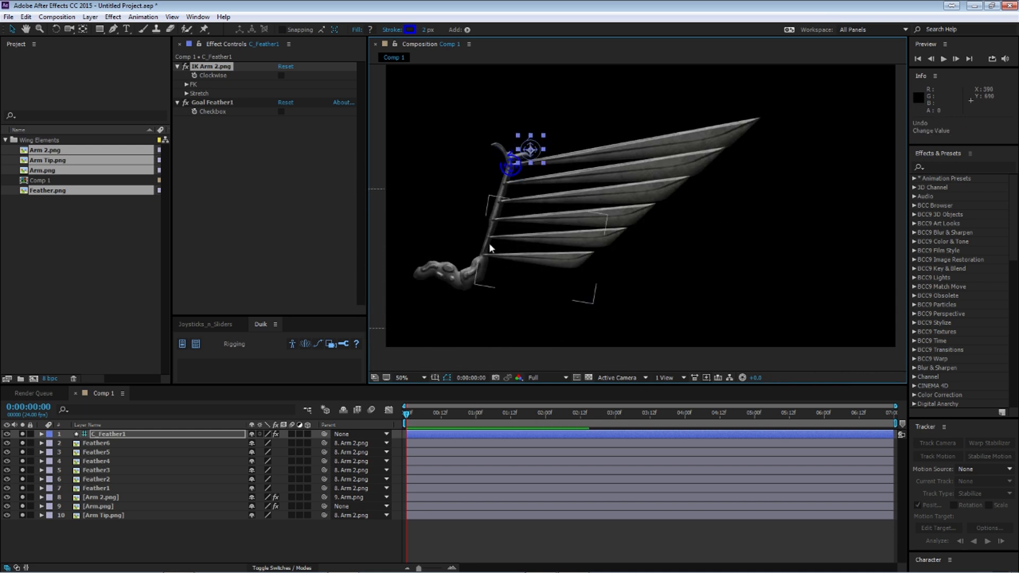
pyautogui.hotkey('ctrl', 'z')
pyautogui.press('w')
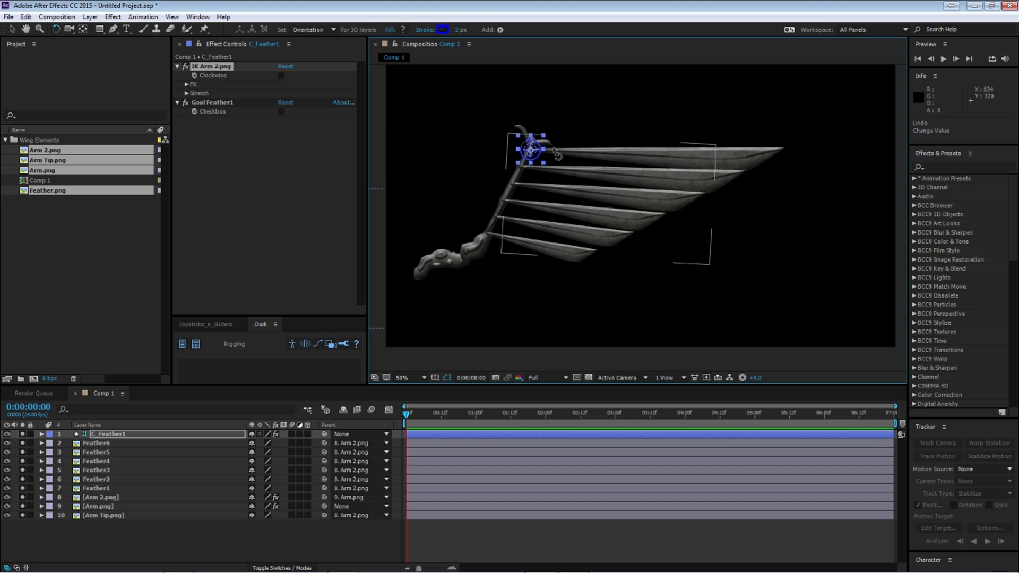
pyautogui.moveTo(539, 168)
pyautogui.mouseDown()
pyautogui.moveTo(531, 178)
pyautogui.moveTo(548, 160)
pyautogui.mouseUp()
pyautogui.hotkey('ctrl', 'z')
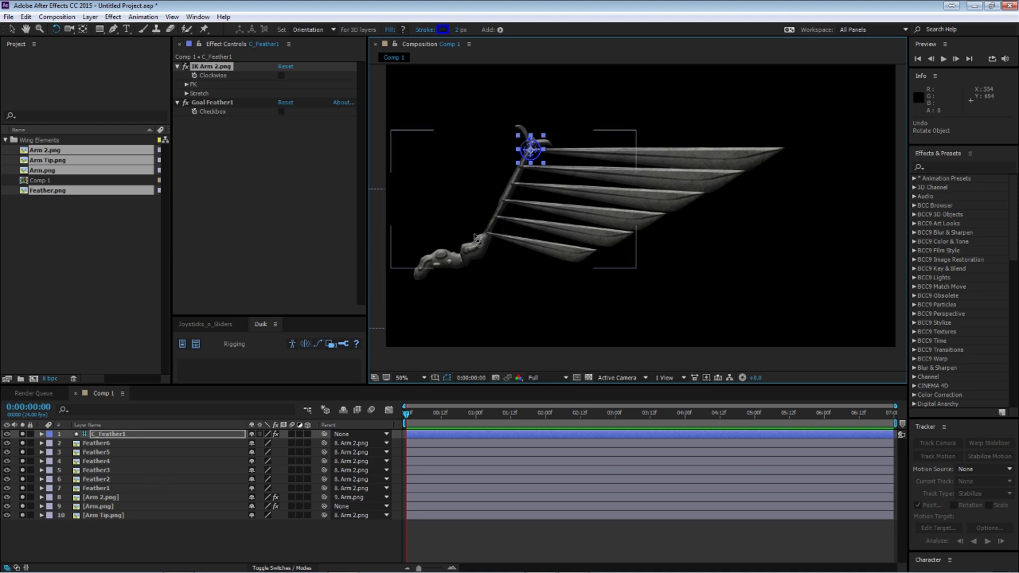
# Step: Reveal the Rotation property of the Feather1 and Feather2 layers in the timeline
pyautogui.click(101, 444)
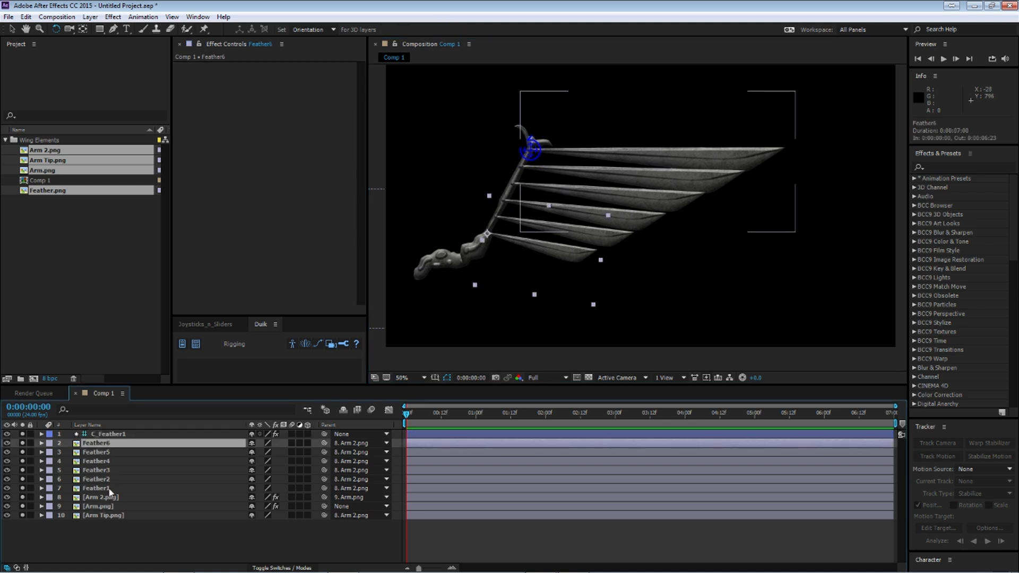
pyautogui.click(102, 488)
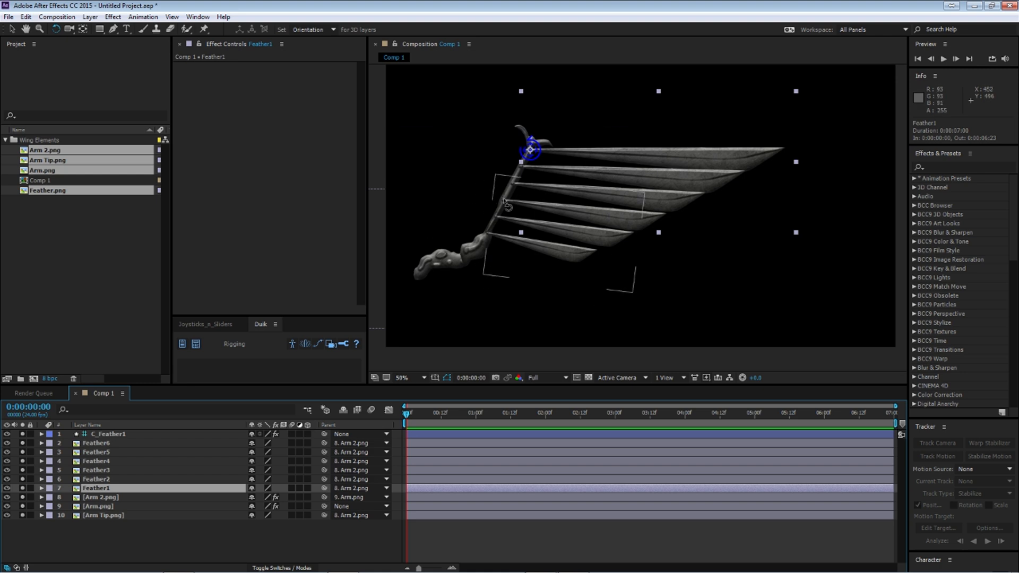
pyautogui.press('r')
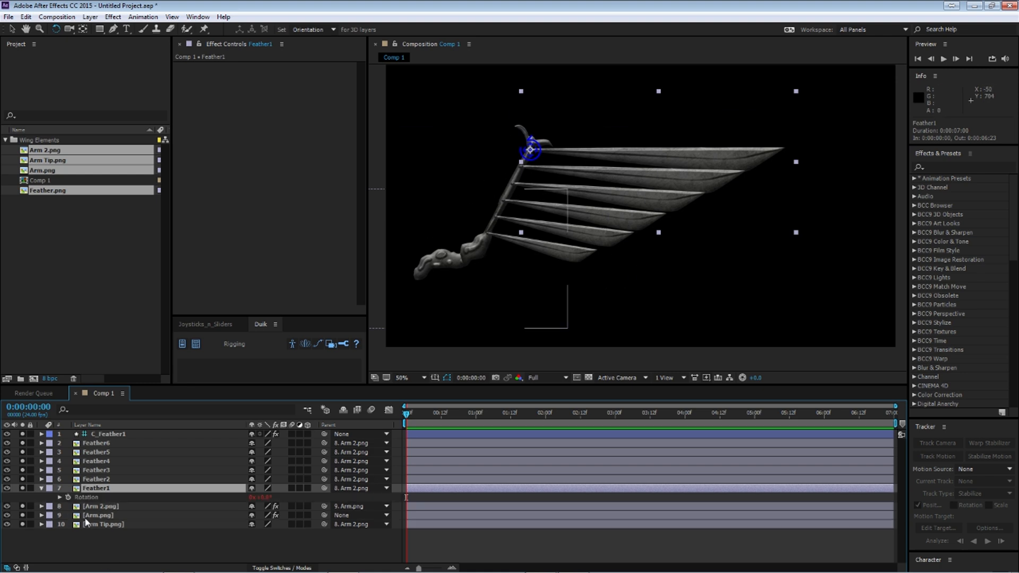
pyautogui.hotkey('ctrl', 'Up')
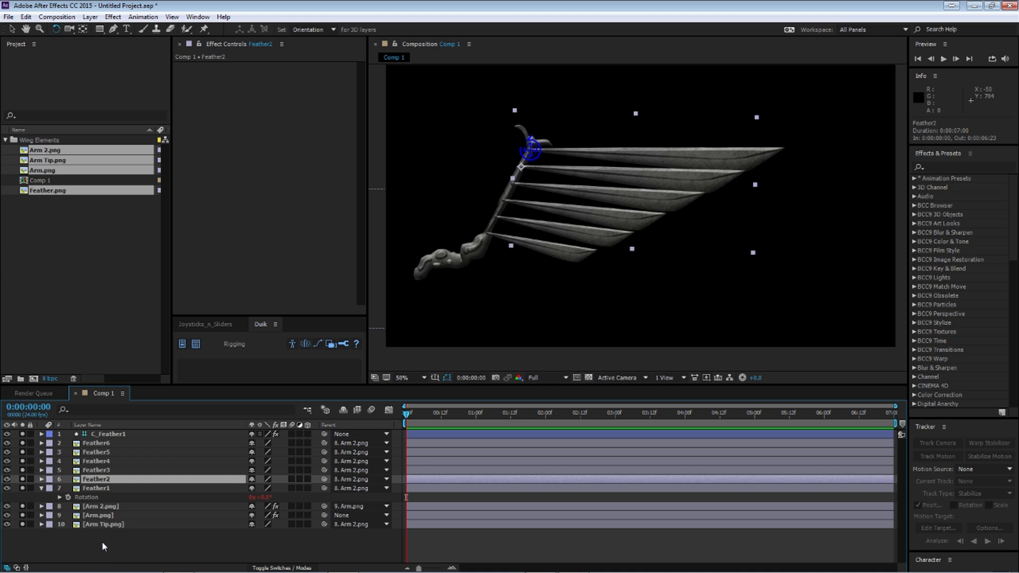
pyautogui.press('r')
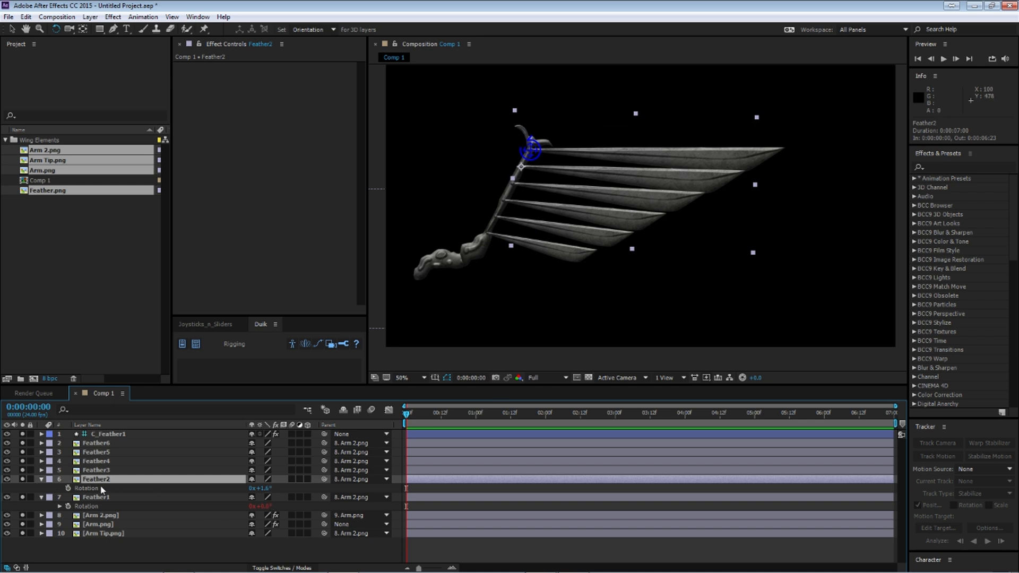
# Step: Test rotating Feather2 around its anchor point, and undo the rotation
pyautogui.moveTo(700, 206); pyautogui.dragTo(619, 266)
pyautogui.hotkey('ctrl', 'z')
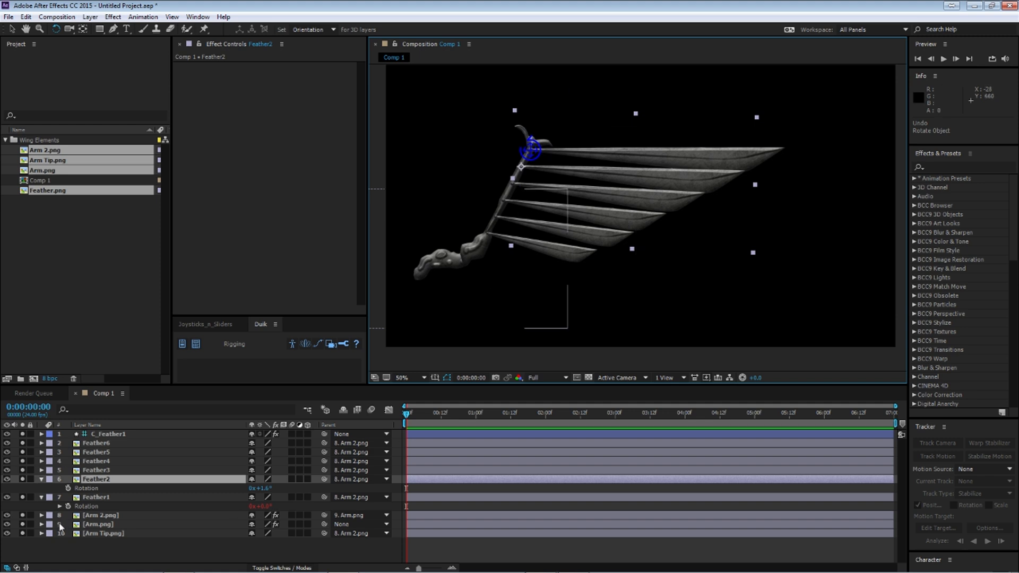
# Step: Add an expression to Feather2's Rotation that links it to Feather1's Rotation
pyautogui.keyDown('alt'); pyautogui.click(67, 488); pyautogui.keyUp('alt')
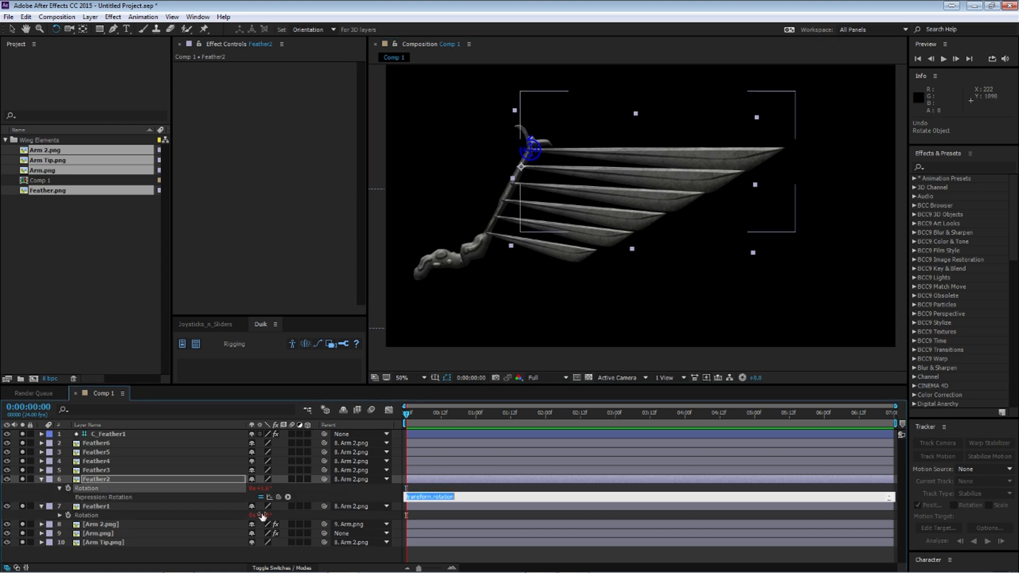
pyautogui.moveTo(278, 497); pyautogui.dragTo(90, 516)
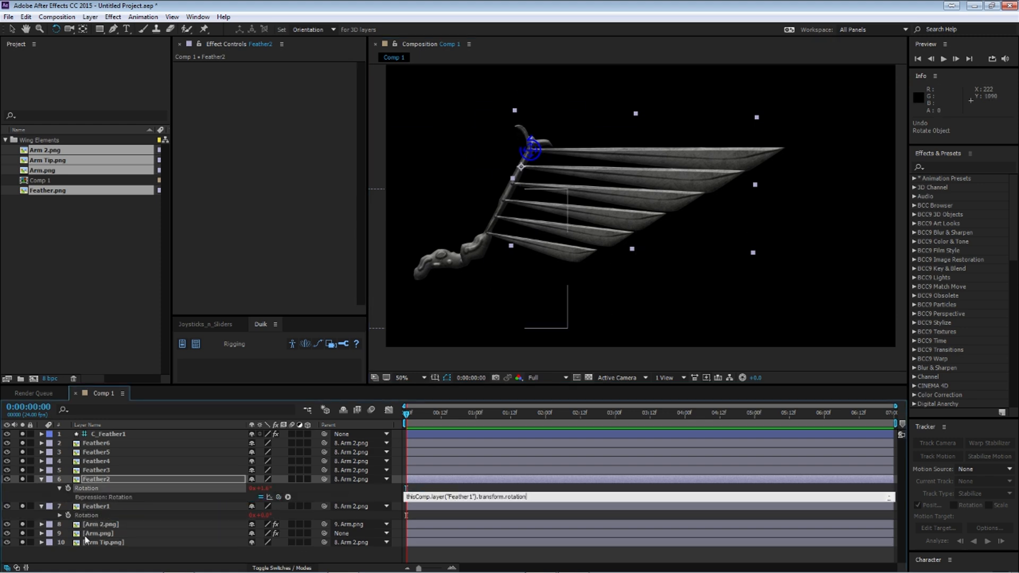
pyautogui.click(97, 507)
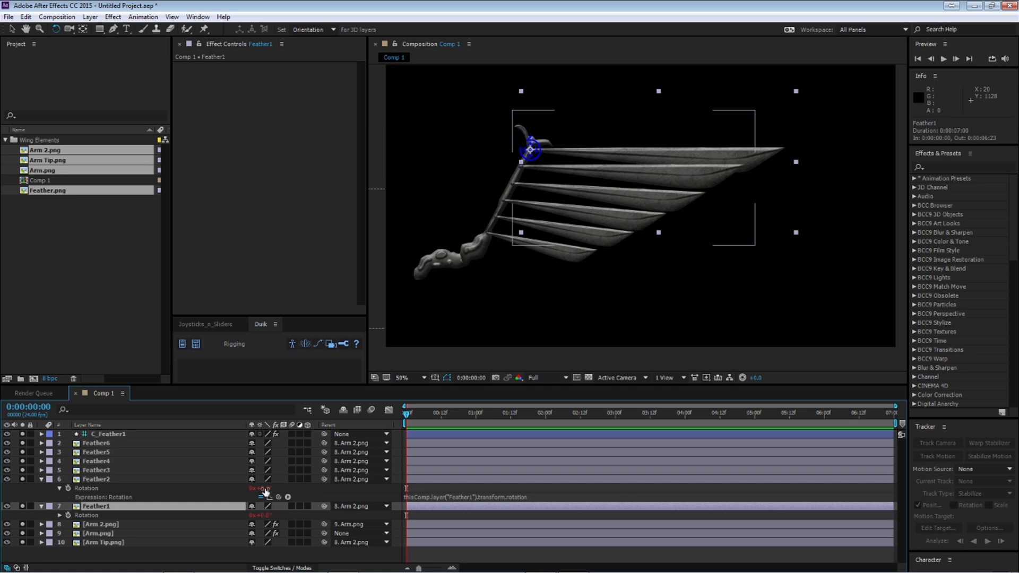
# Step: Add an offset to Feather2's Rotation expression, trying +2 and settling on +1.6
pyautogui.click(559, 496)
pyautogui.click(561, 494)
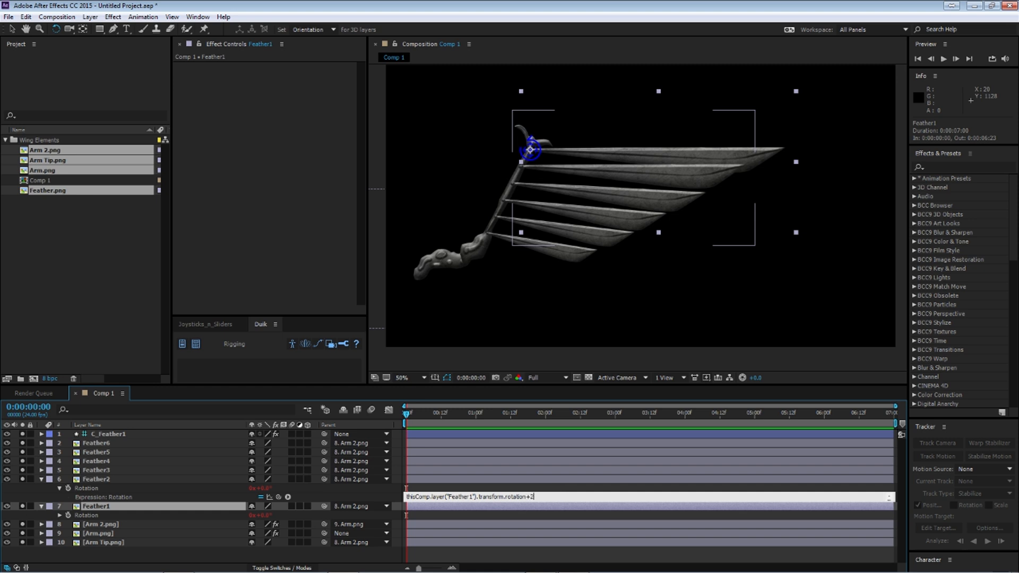
pyautogui.press('KP_Enter')
pyautogui.click(555, 497)
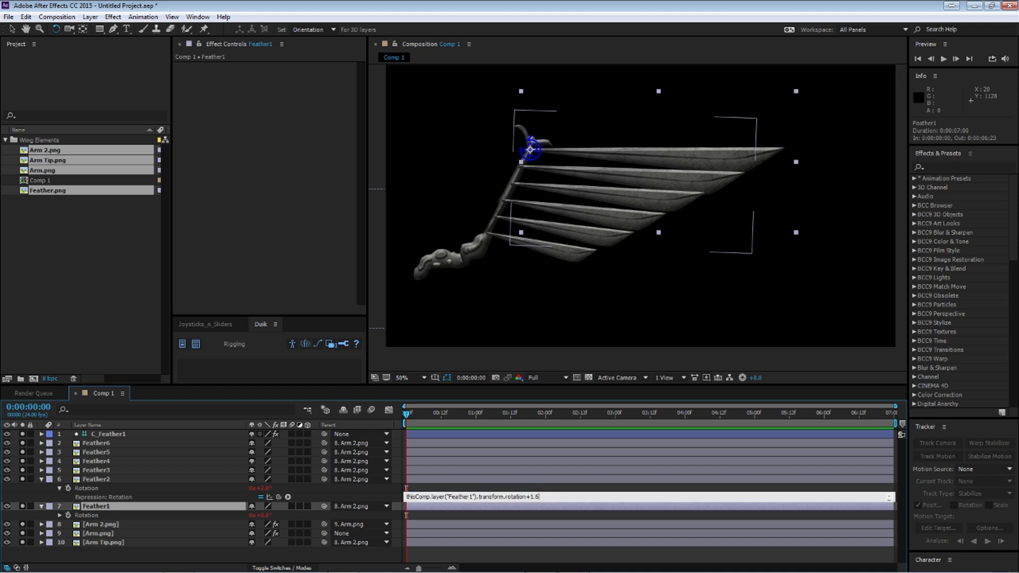
pyautogui.press('KP_Enter')
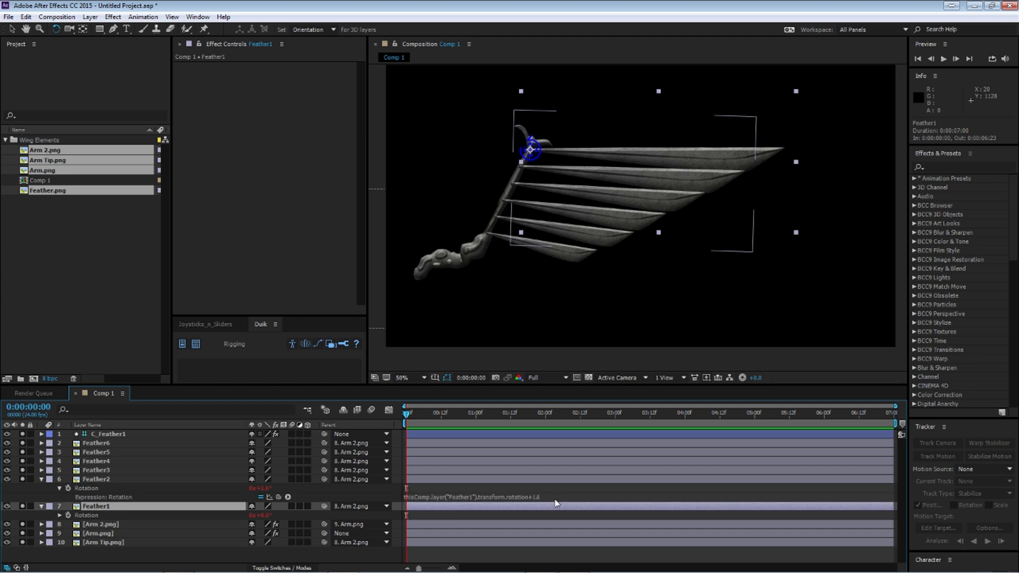
# Step: Test the Feather2 link by rotating the C_Feather1 controller, and undo the rotation
pyautogui.click(106, 524)
pyautogui.click(104, 507)
pyautogui.click(108, 434)
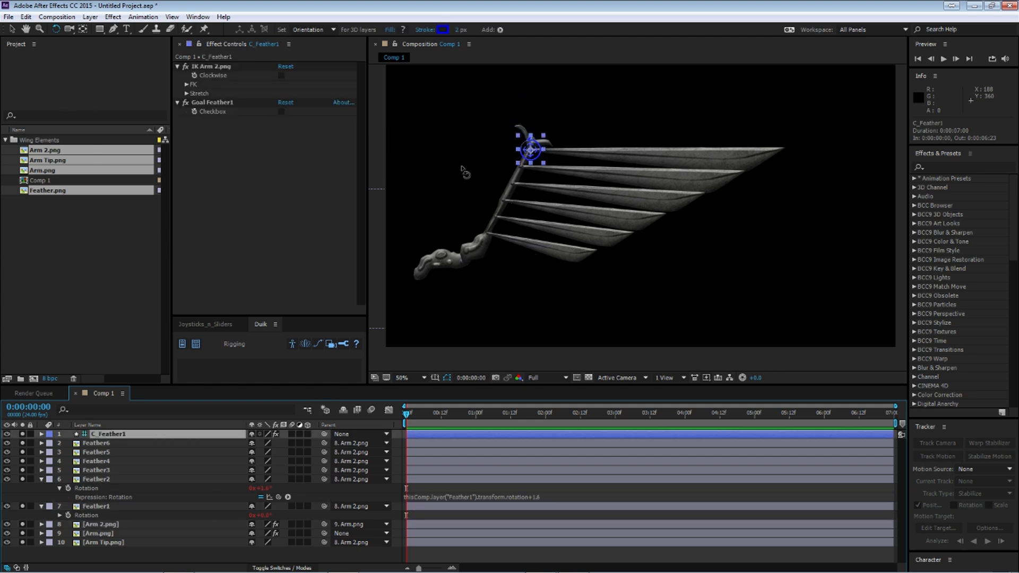
pyautogui.moveTo(540, 158)
pyautogui.mouseDown()
pyautogui.moveTo(528, 166)
pyautogui.moveTo(539, 165)
pyautogui.mouseUp()
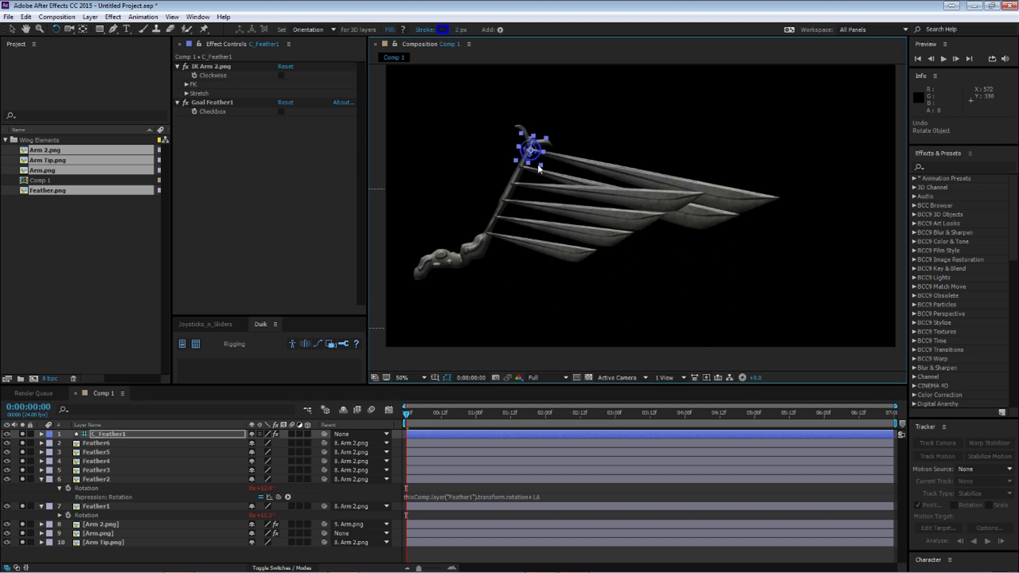
pyautogui.hotkey('ctrl', 'z')
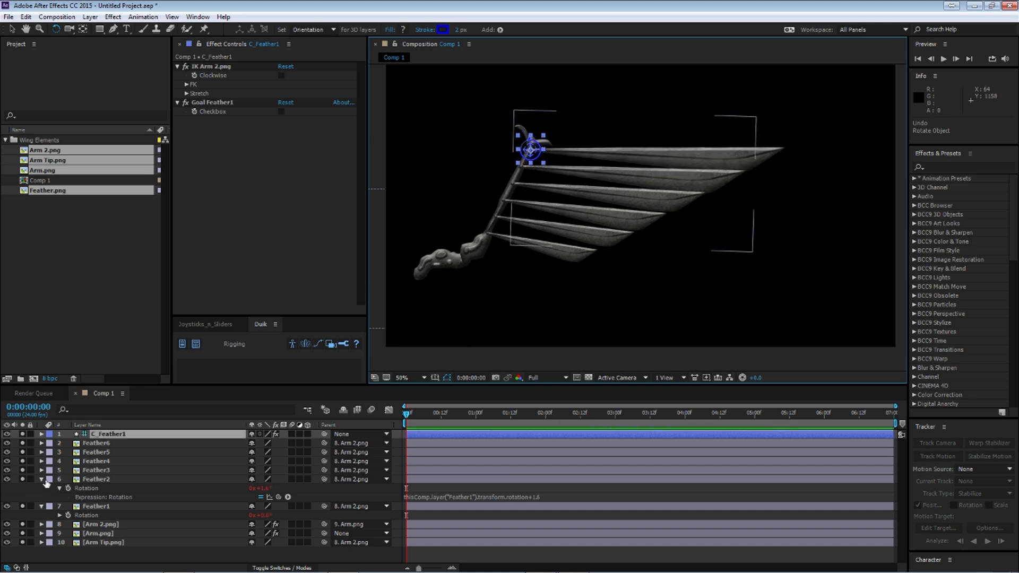
# Step: Add an expression to Feather3's Rotation that links it to Feather1's Rotation with an offset of +3.2
pyautogui.click(42, 480)
pyautogui.click(88, 471)
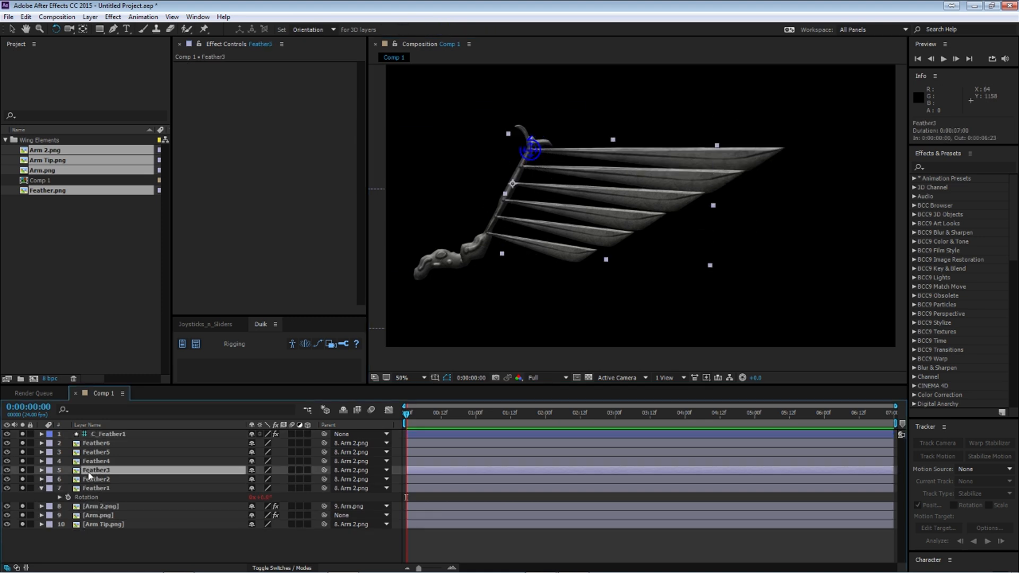
pyautogui.press('r')
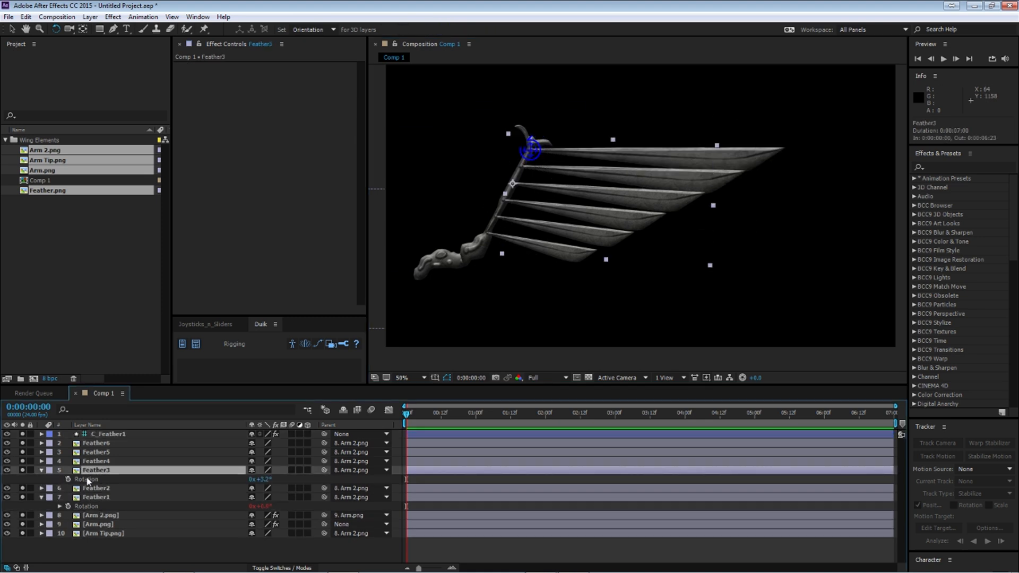
pyautogui.keyDown('alt'); pyautogui.click(69, 480); pyautogui.keyUp('alt')
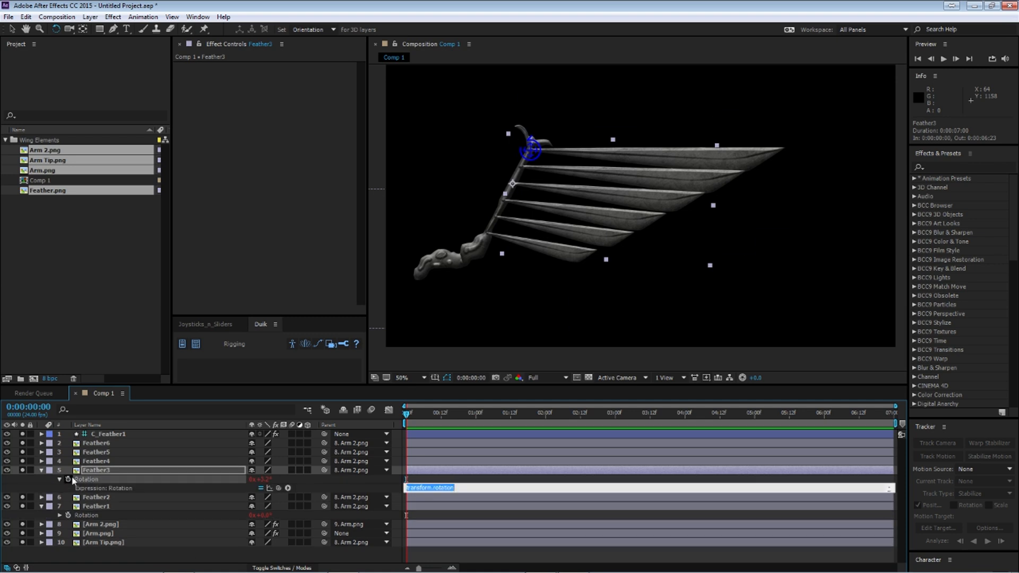
pyautogui.moveTo(277, 489); pyautogui.dragTo(122, 514)
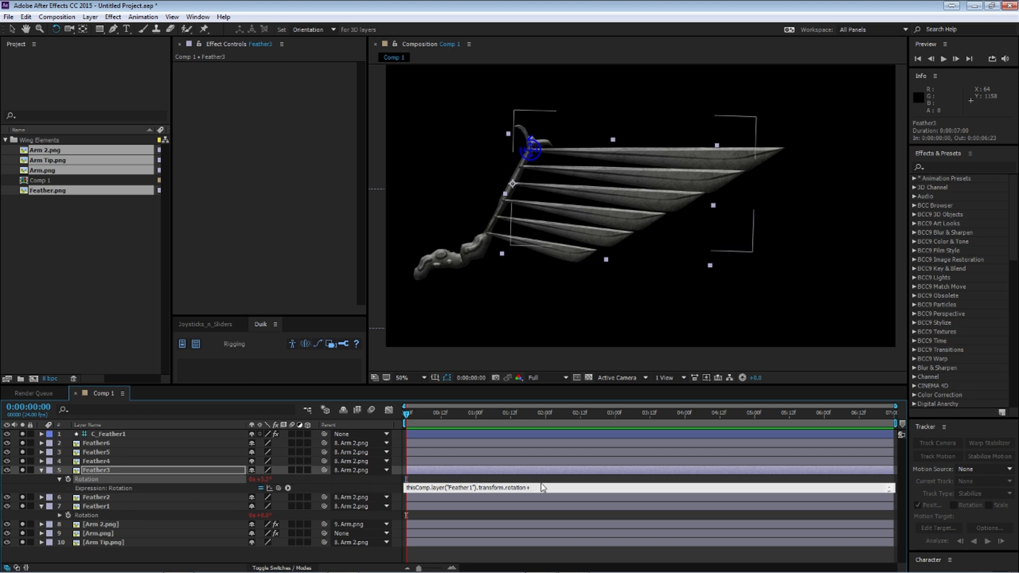
pyautogui.write('+3.2')
pyautogui.press('KP_Enter')
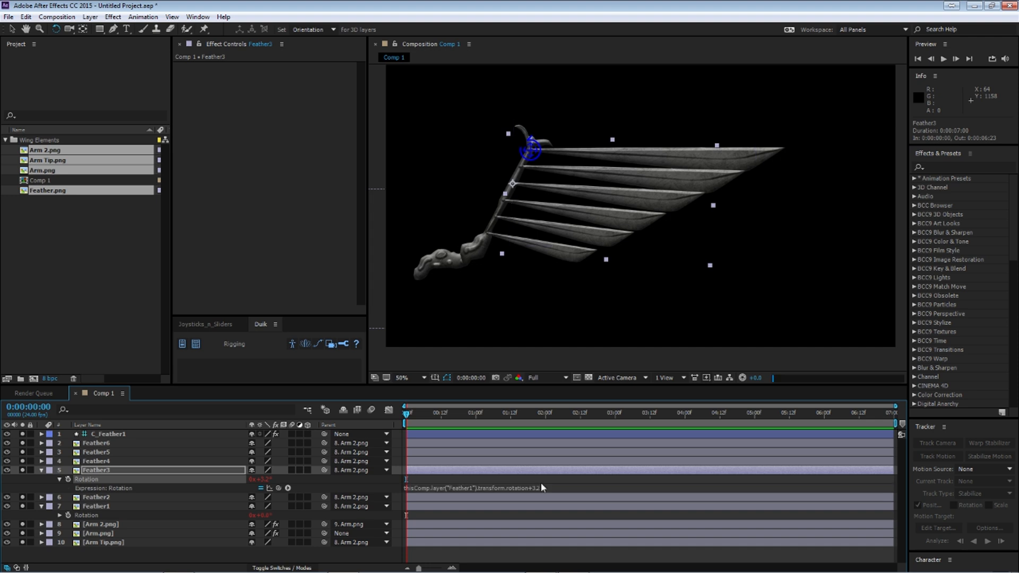
pyautogui.click(41, 470)
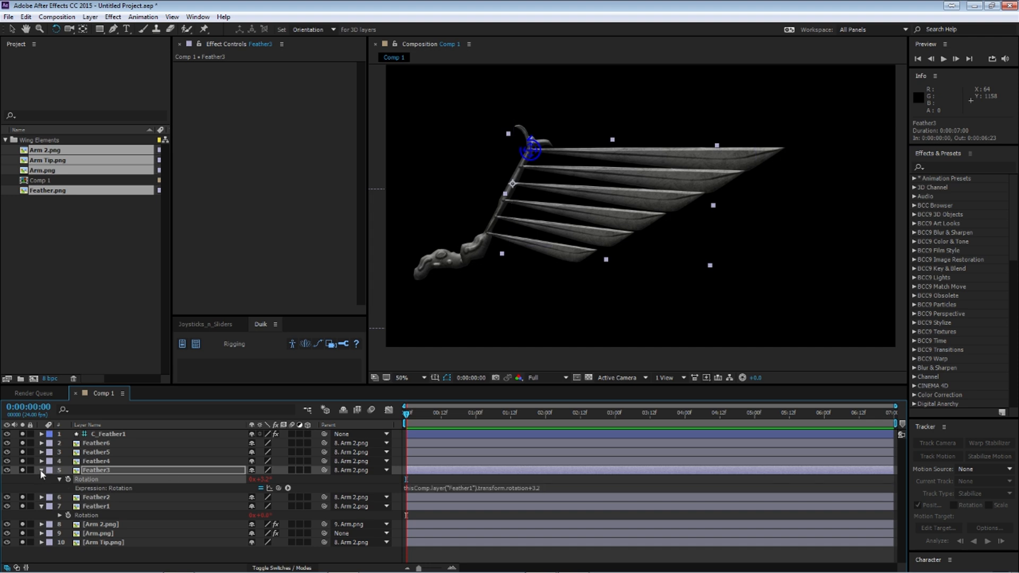
# Step: Add an expression to Feather4's Rotation that links it to Feather1's Rotation with an offset of +5.2
pyautogui.click(97, 461)
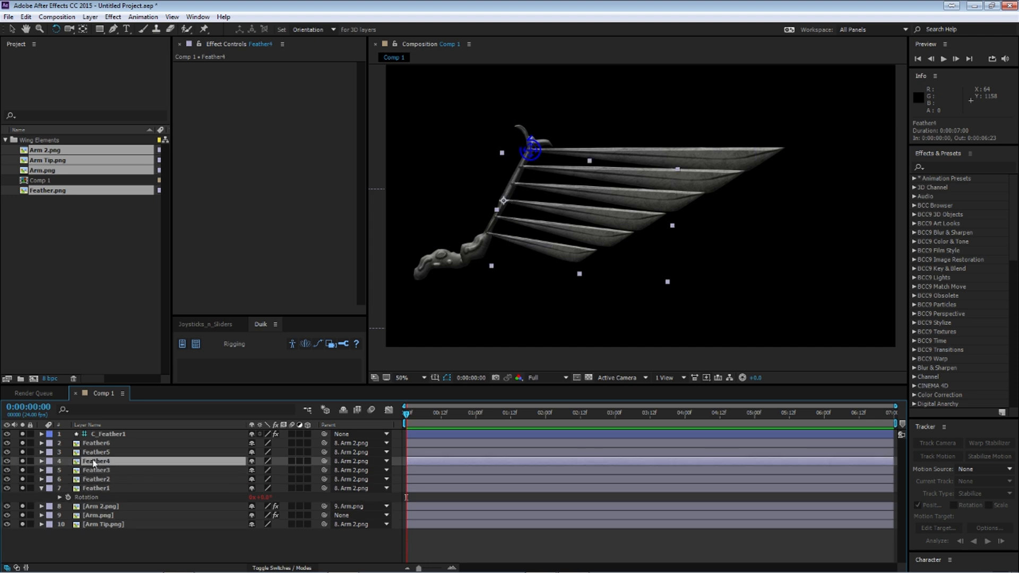
pyautogui.press('r')
pyautogui.keyDown('alt'); pyautogui.click(68, 470); pyautogui.keyUp('alt')
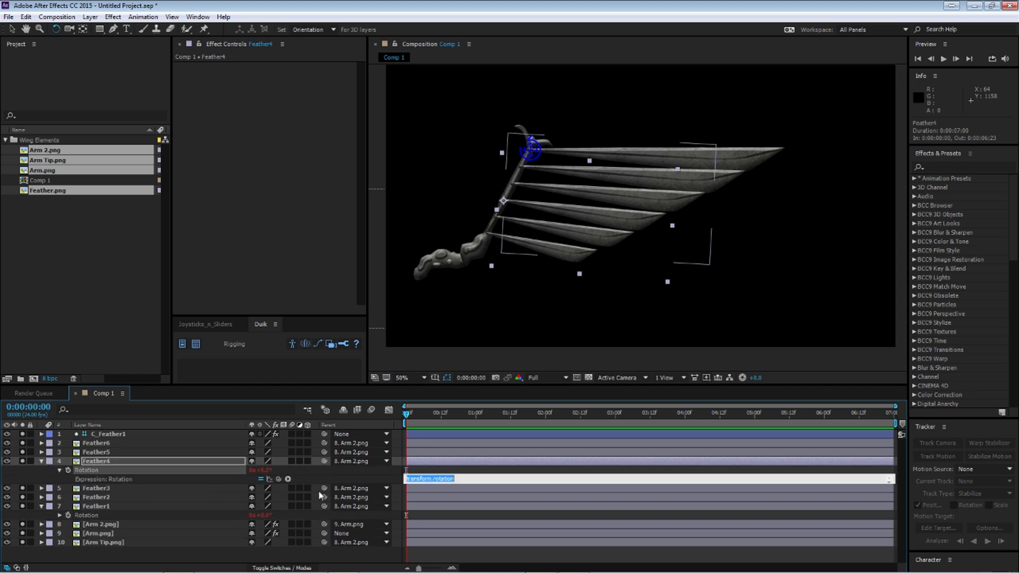
pyautogui.moveTo(279, 478); pyautogui.dragTo(85, 515)
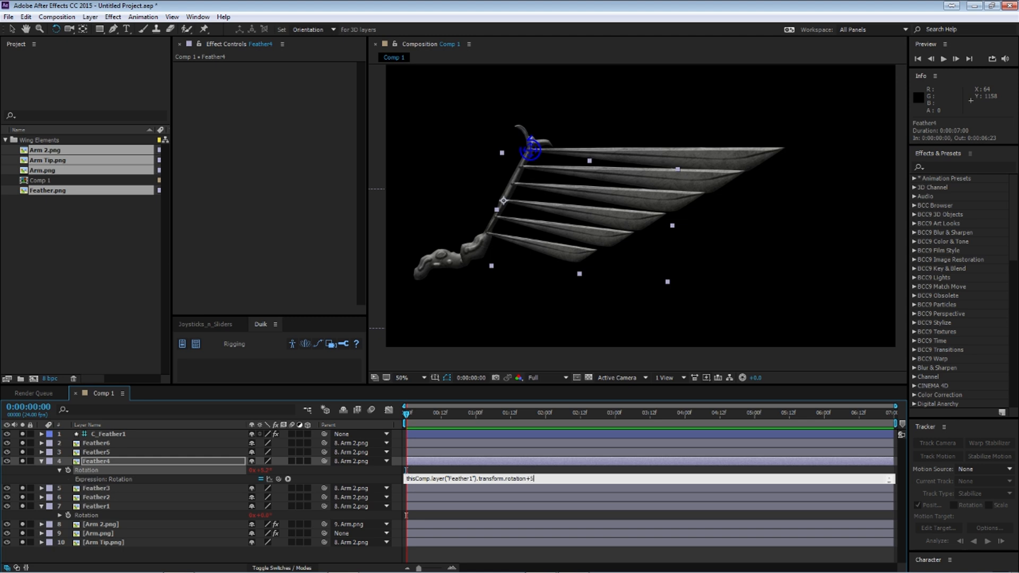
pyautogui.press('KP_Enter')
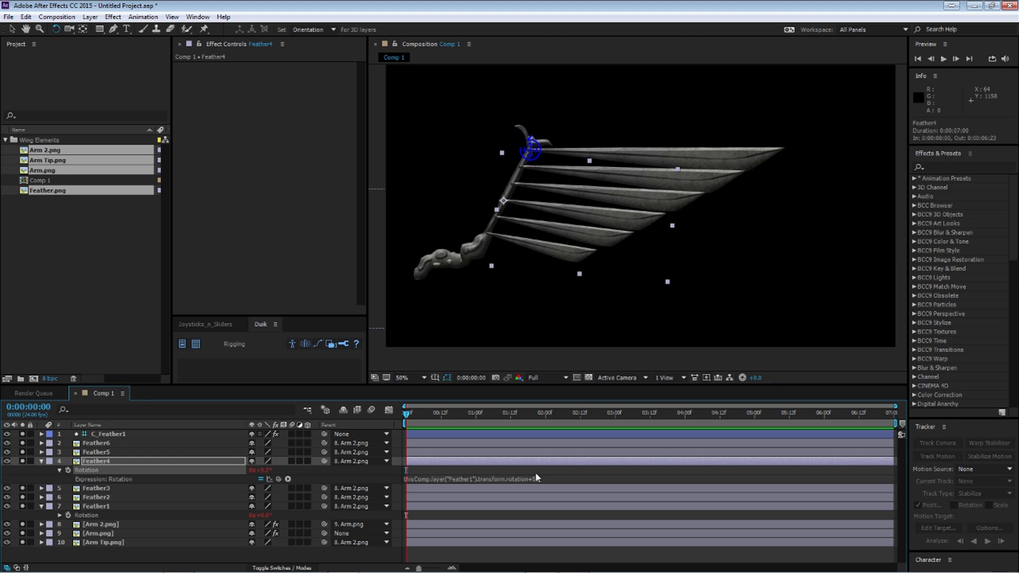
pyautogui.click(41, 462)
# Step: Add an expression to Feather5's Rotation that links it to Feather1's Rotation with an offset of +7
pyautogui.click(84, 455)
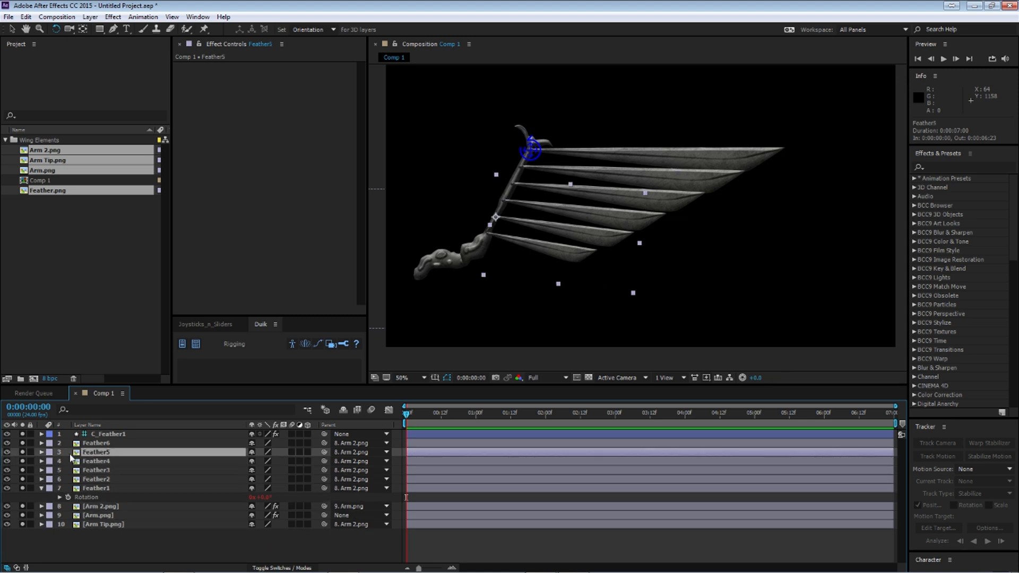
pyautogui.press('r')
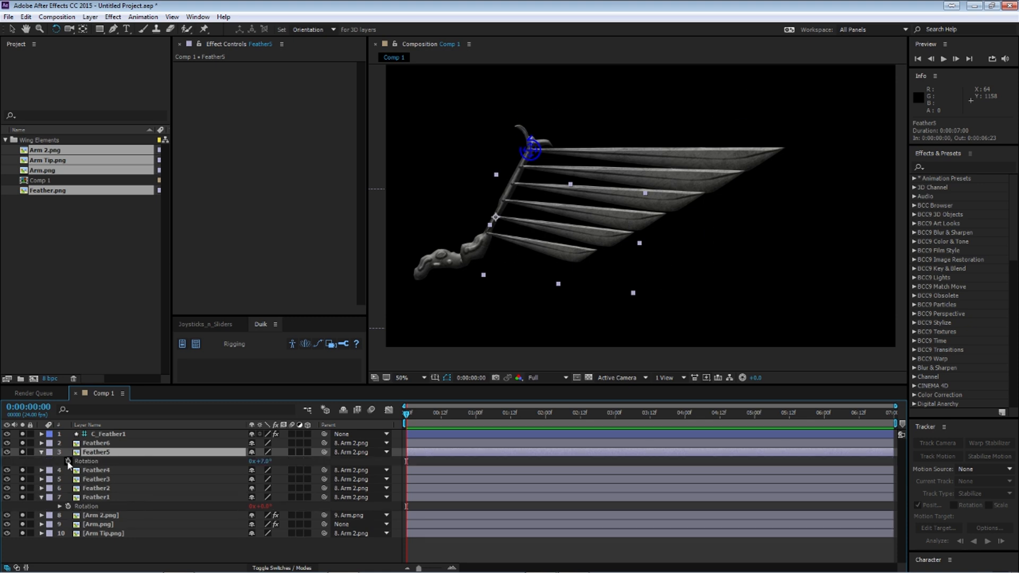
pyautogui.keyDown('alt'); pyautogui.click(68, 462); pyautogui.keyUp('alt')
pyautogui.moveTo(278, 469); pyautogui.dragTo(106, 519)
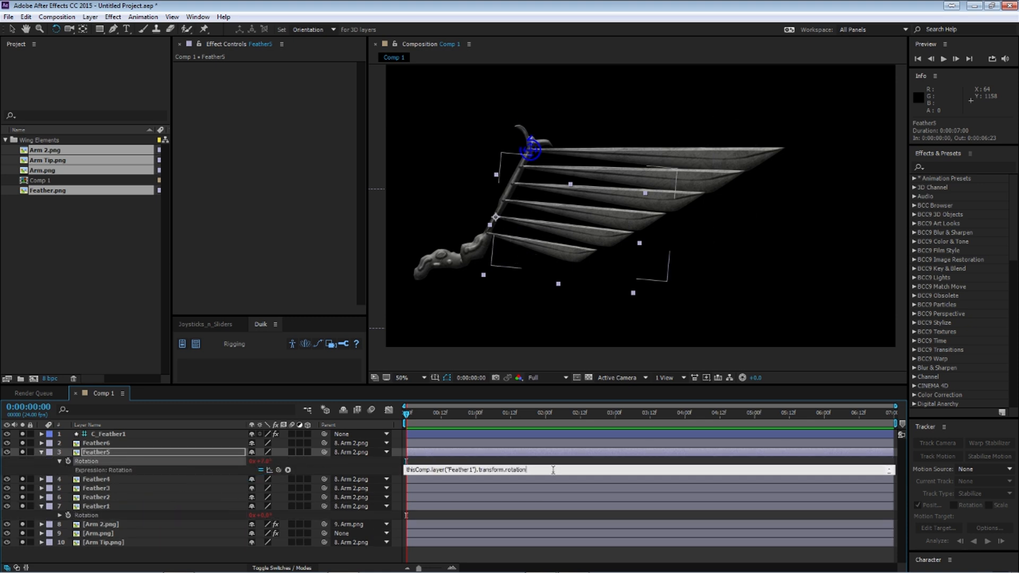
pyautogui.click(562, 428)
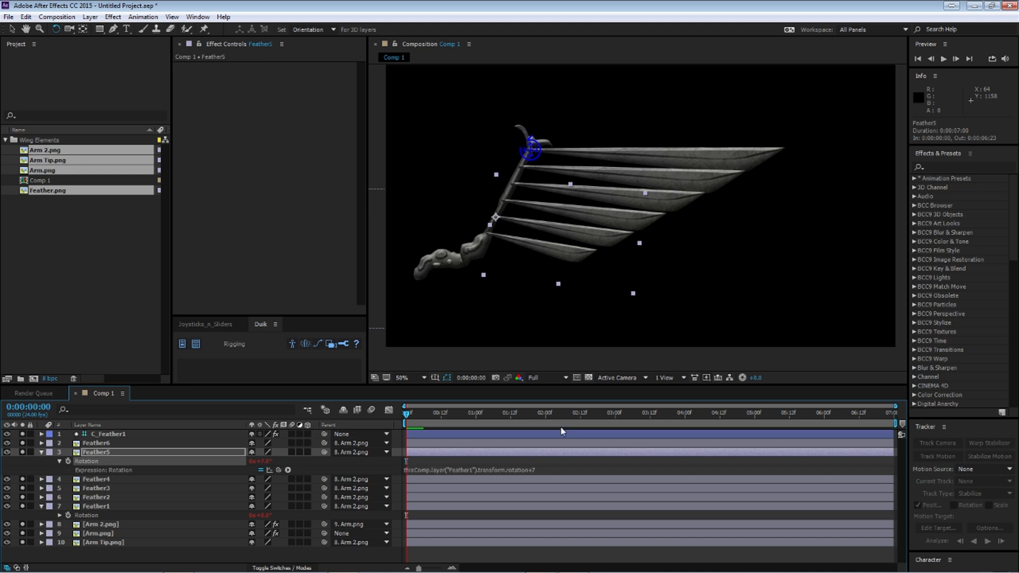
pyautogui.click(42, 452)
# Step: Add an expression to Feather6's Rotation that links it to Feather1's Rotation with an offset of +9.3
pyautogui.hotkey('ctrl', 'Up')
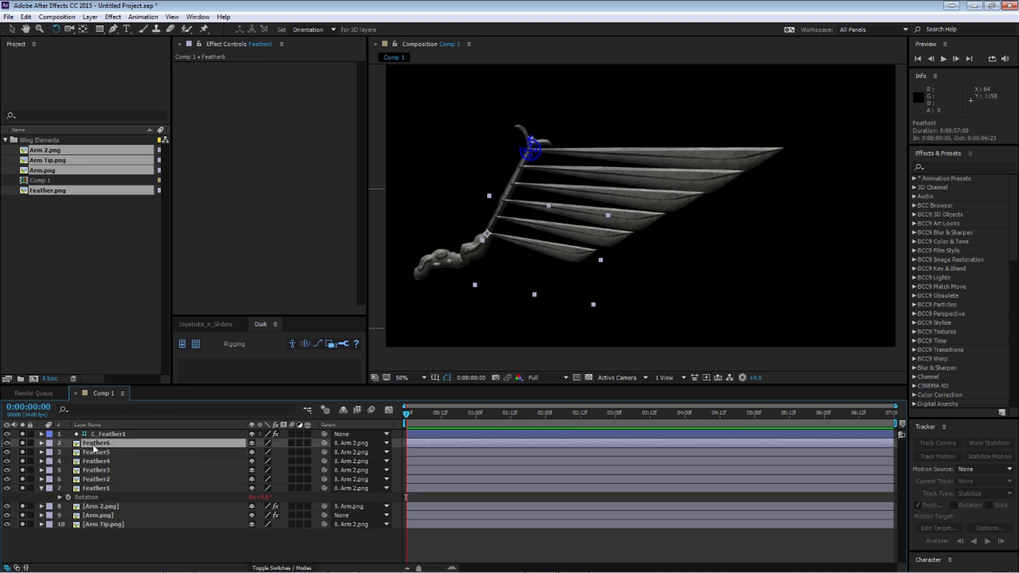
pyautogui.press('r')
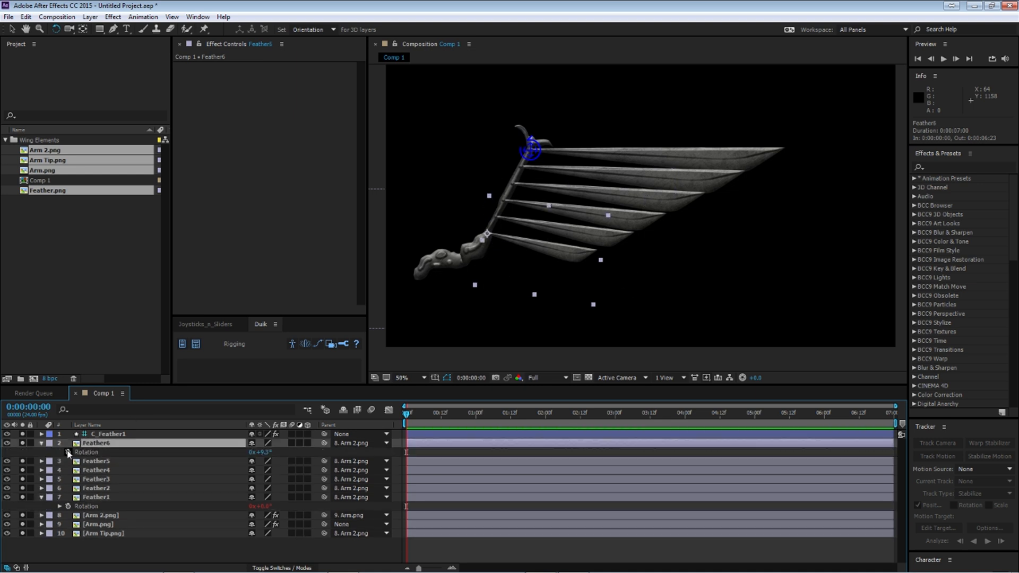
pyautogui.keyDown('alt'); pyautogui.click(68, 452); pyautogui.keyUp('alt')
pyautogui.moveTo(279, 461); pyautogui.dragTo(92, 515)
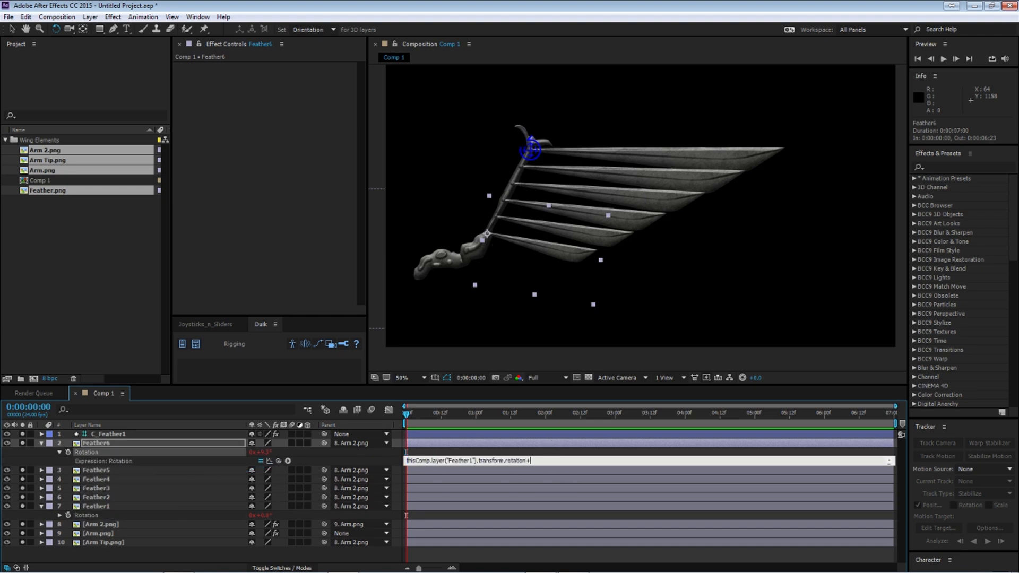
pyautogui.click(557, 396)
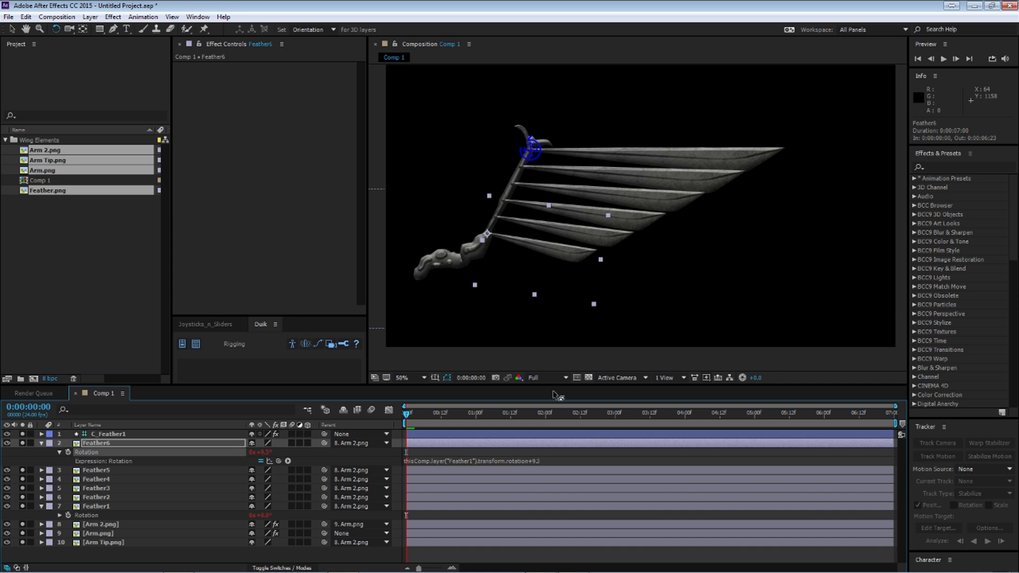
# Step: Test all the linked feathers by rotating the C_Feather1 controller to about -14.7°, and undo the rotation
pyautogui.click(119, 435)
pyautogui.moveTo(548, 163); pyautogui.dragTo(579, 171)
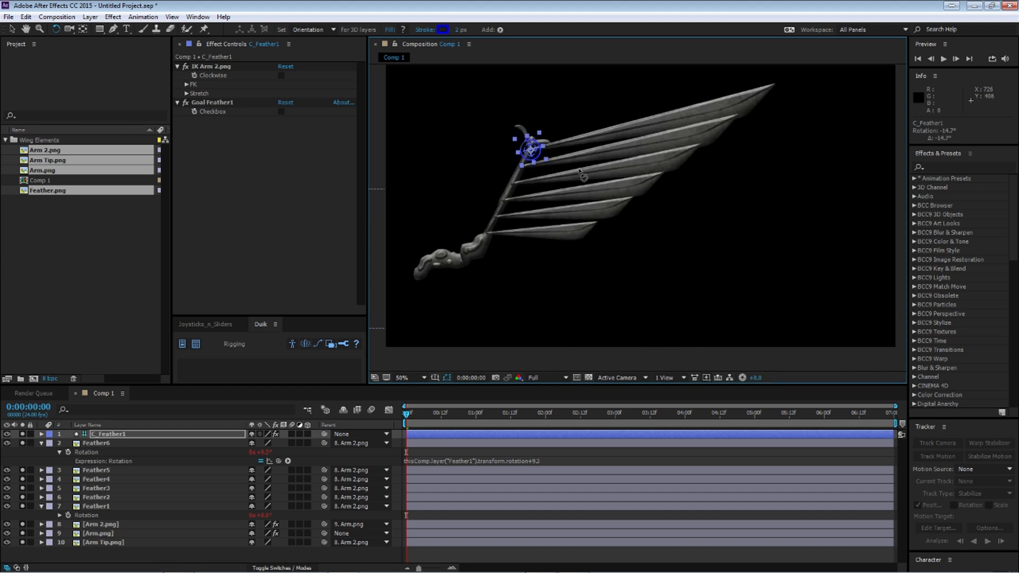
pyautogui.hotkey('ctrl', 'z')
# Step: Collapse the open properties of the Feather6 and Feather1 layers and deselect everything
pyautogui.click(42, 444)
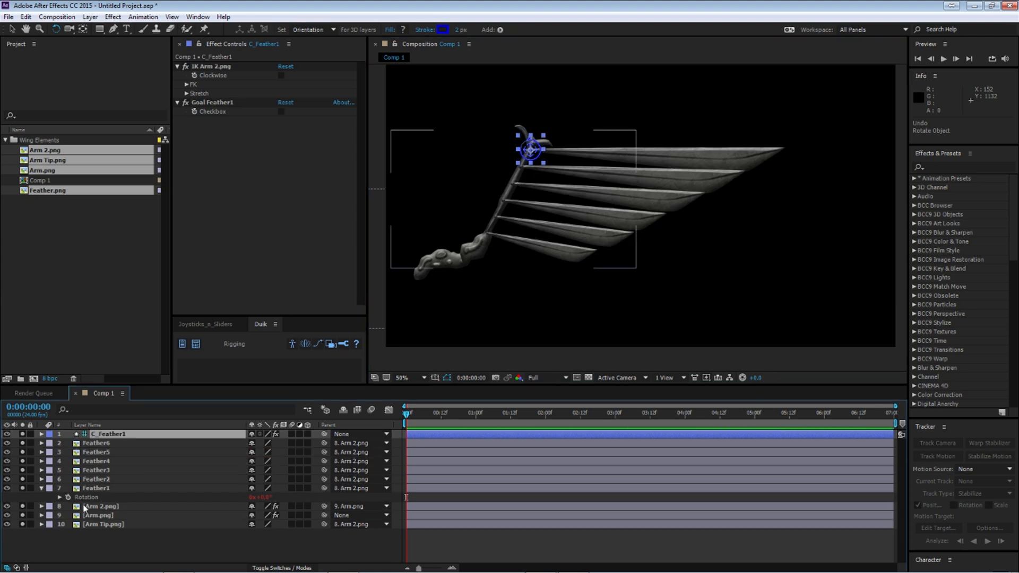
pyautogui.click(75, 540)
pyautogui.click(41, 489)
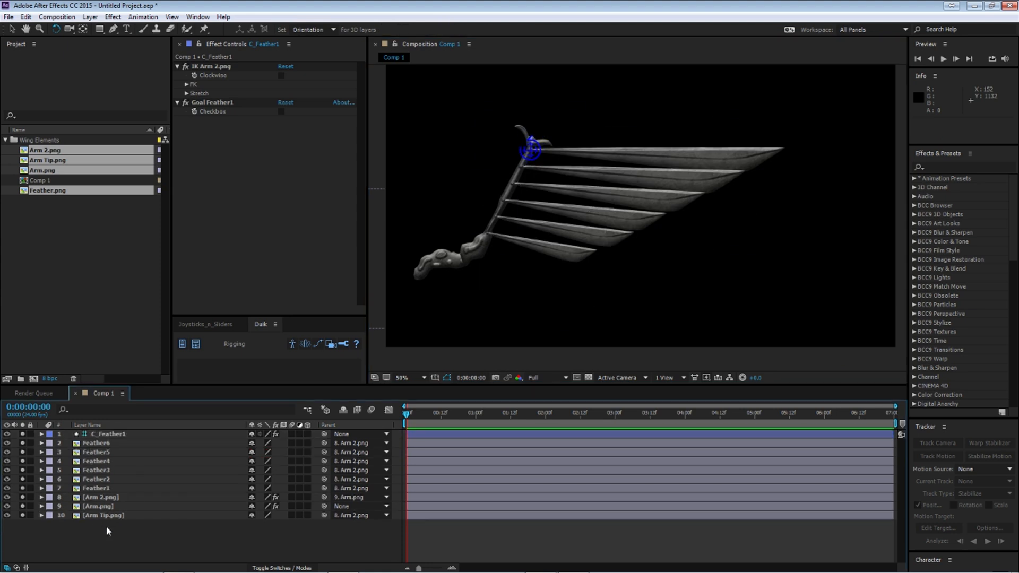
# Step: Duplicate the Feather6 layer and remove the Rotation expression from the copy
pyautogui.click(98, 444)
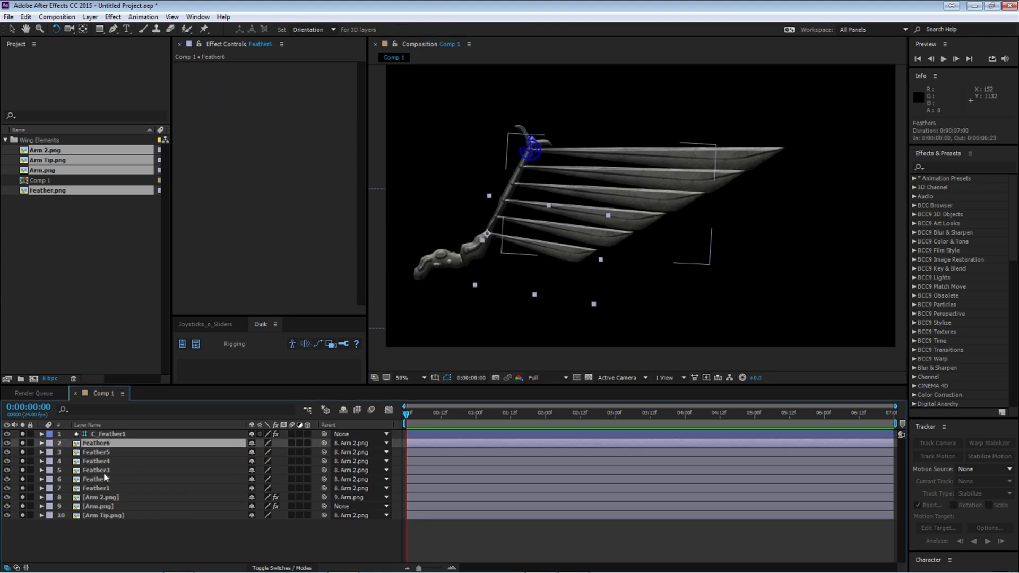
pyautogui.hotkey('ctrl', 'd')
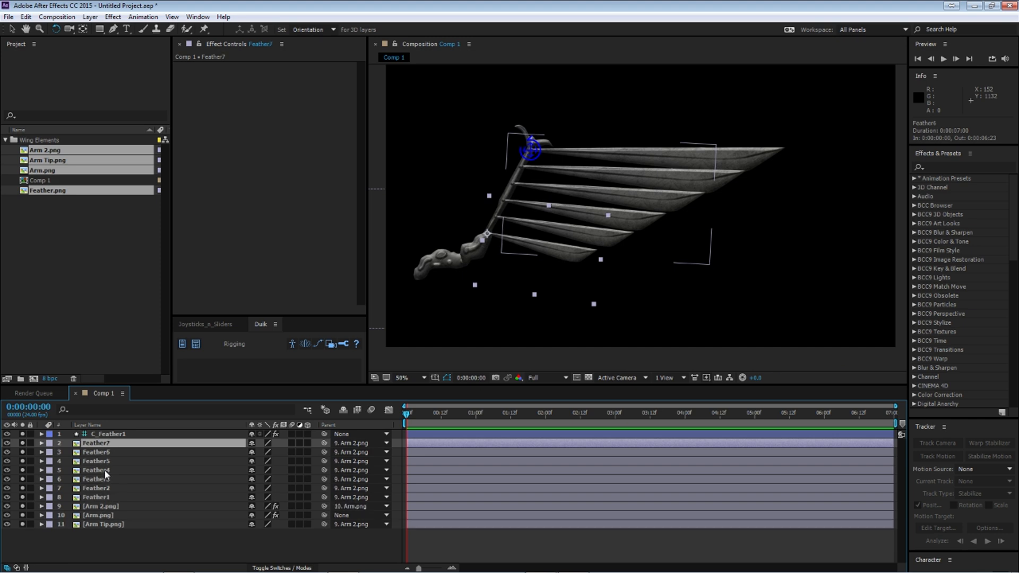
pyautogui.click(42, 443)
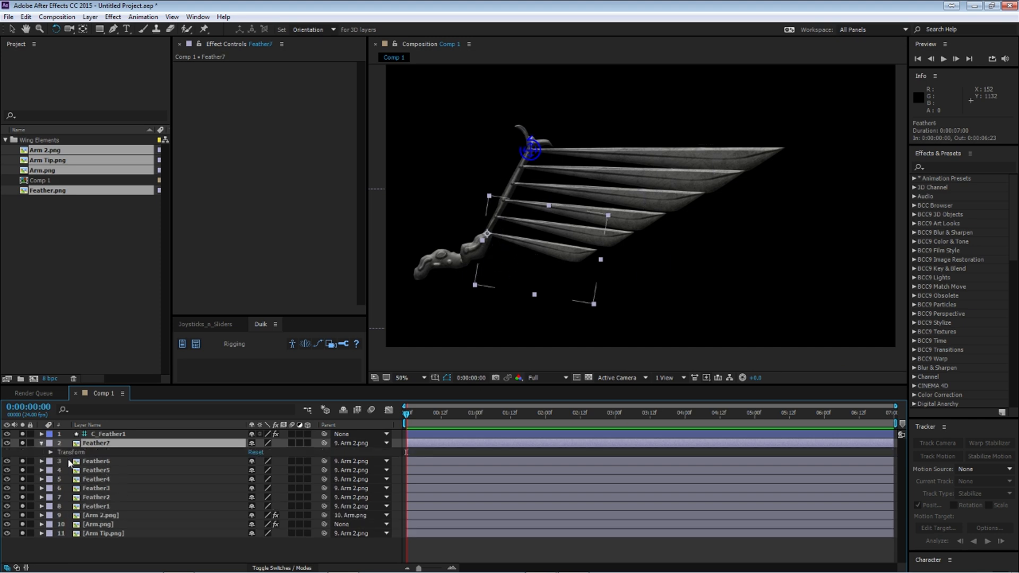
pyautogui.press('r')
pyautogui.keyDown('alt'); pyautogui.click(69, 453); pyautogui.keyUp('alt')
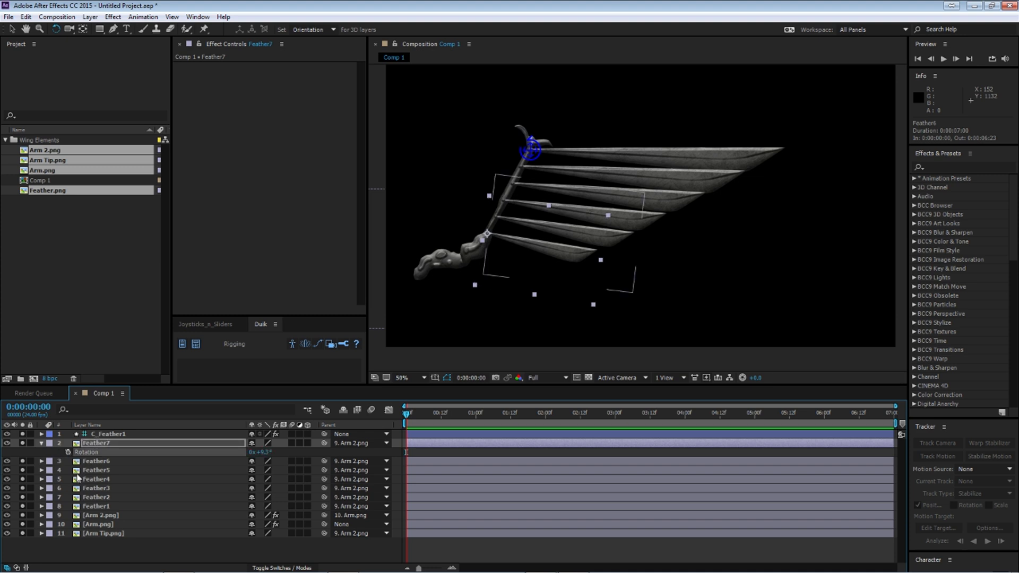
pyautogui.click(42, 444)
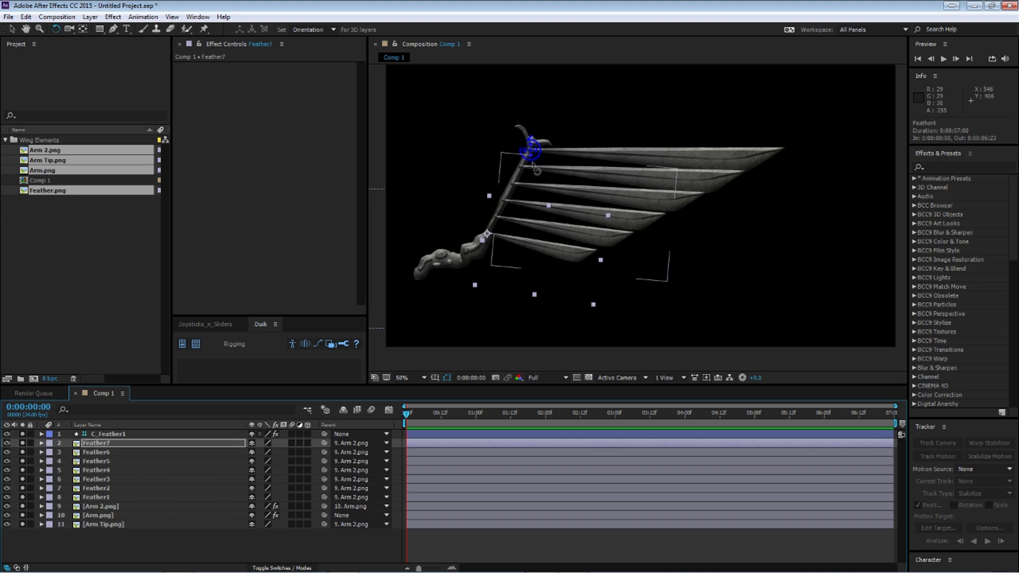
# Step: Move Feather7 up along the arm so its root sits between Feather4 and Feather5, and rotate it clockwise
pyautogui.click(12, 29)
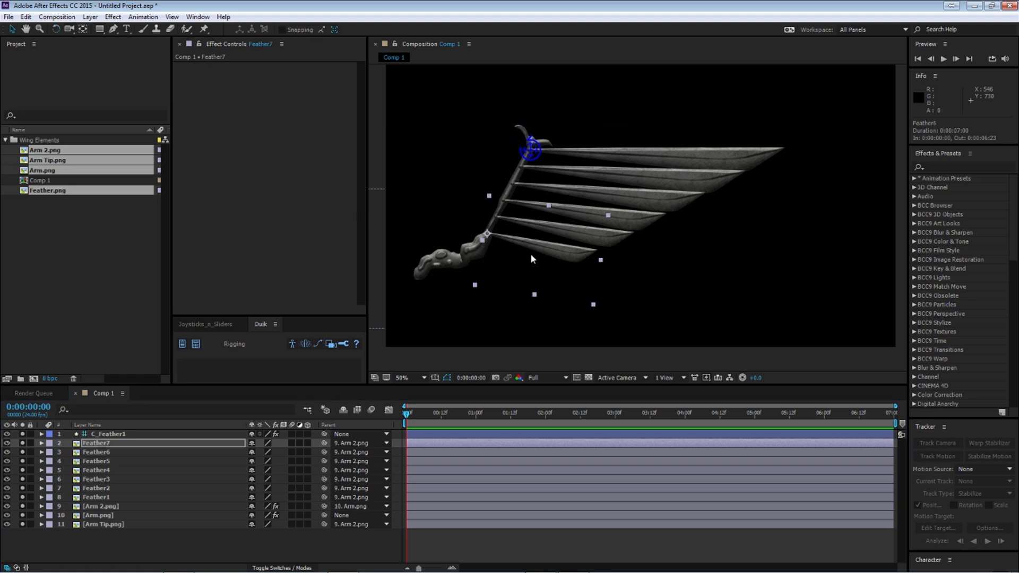
pyautogui.moveTo(532, 259); pyautogui.dragTo(547, 229)
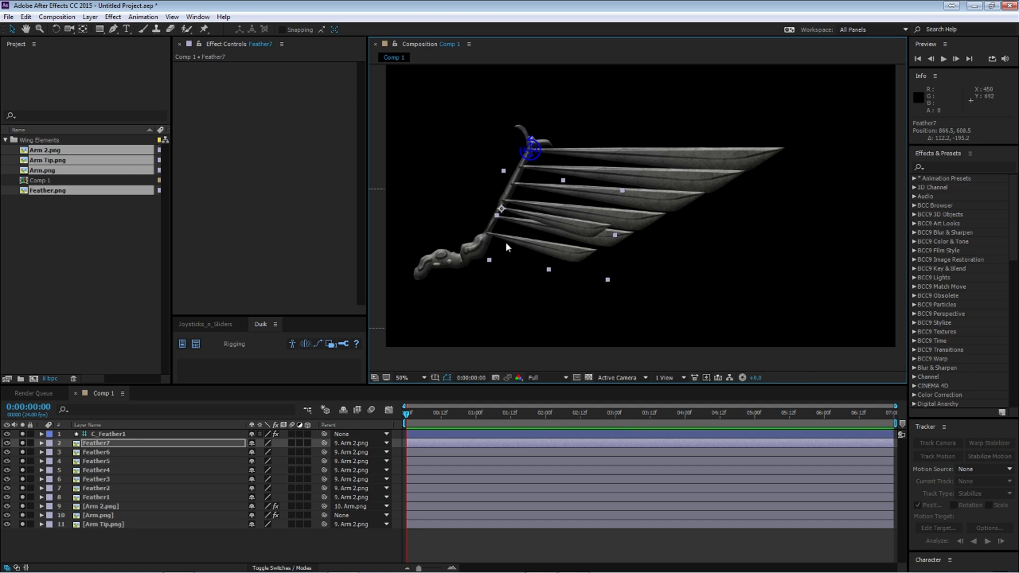
pyautogui.click(55, 29)
pyautogui.moveTo(565, 271); pyautogui.dragTo(554, 273)
# Step: Scale Feather7 down slightly and rotate it further clockwise to about 20°
pyautogui.click(12, 29)
pyautogui.moveTo(596, 296); pyautogui.dragTo(581, 284)
pyautogui.click(56, 29)
pyautogui.moveTo(544, 253); pyautogui.dragTo(542, 255)
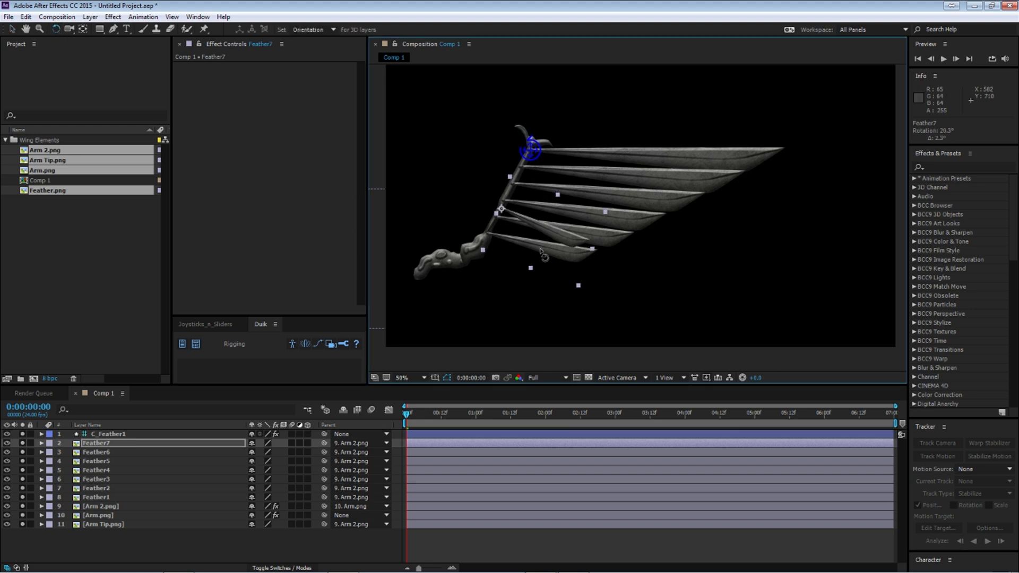
# Step: Shrink Feather7 slightly, rotate it further clockwise, and move its root up the arm between Feather3 and Feather4
pyautogui.click(12, 29)
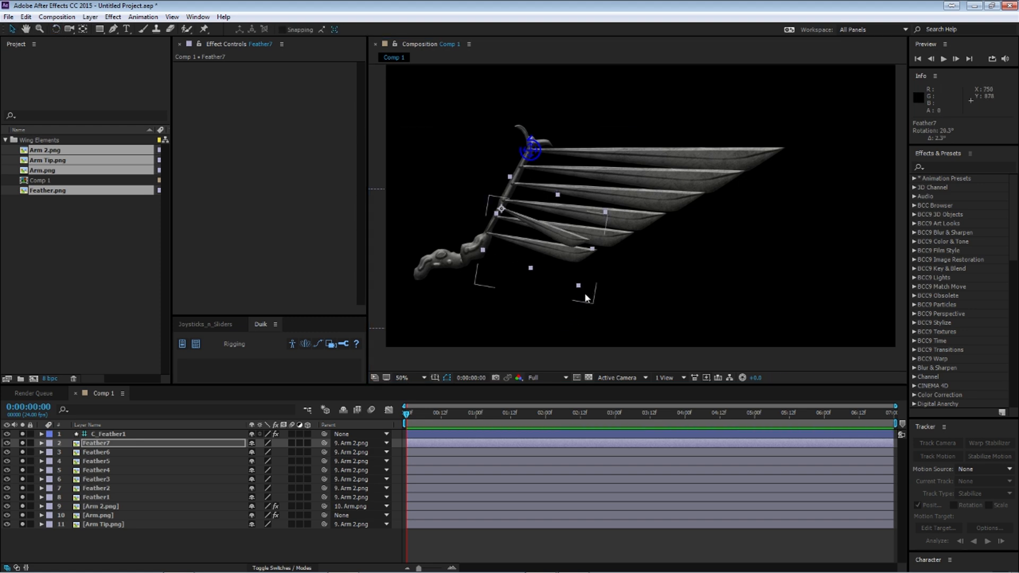
pyautogui.moveTo(580, 290); pyautogui.dragTo(574, 285)
pyautogui.click(56, 29)
pyautogui.moveTo(548, 244); pyautogui.dragTo(537, 223)
pyautogui.press('v')
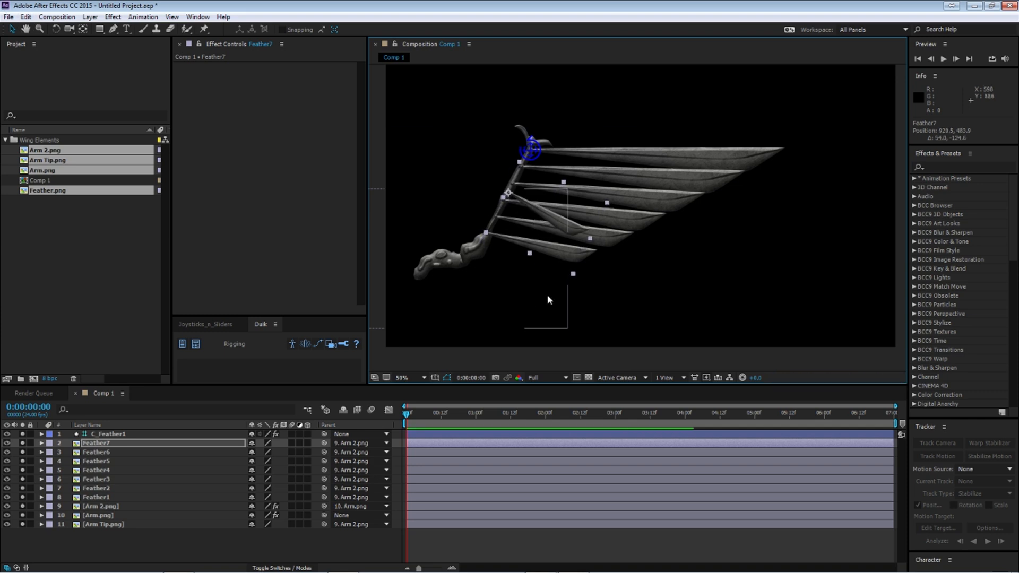
# Step: Scale Feather7 down to about 33% by 51% and rotate it clockwise to about 32°
pyautogui.moveTo(573, 274); pyautogui.dragTo(561, 265)
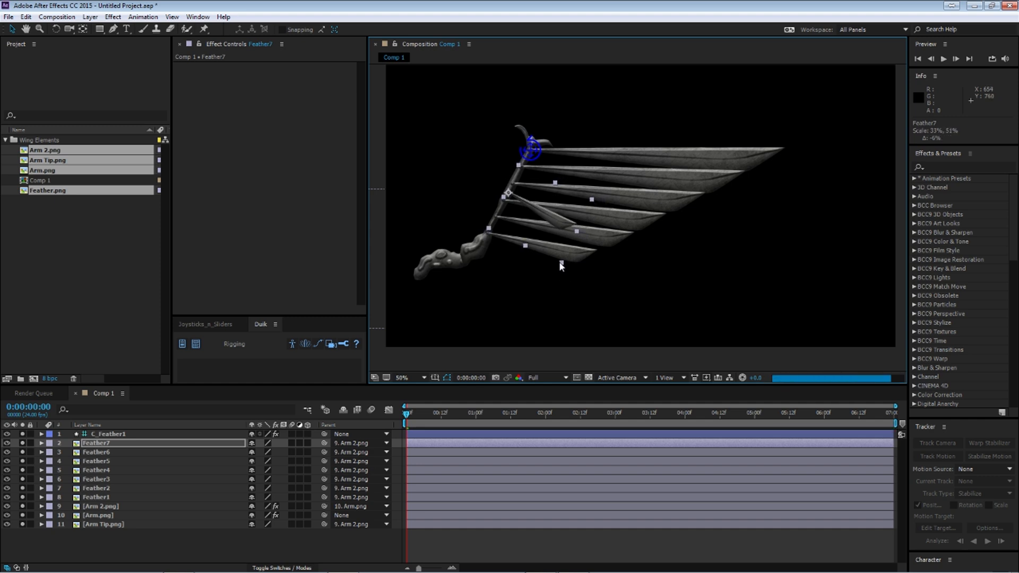
pyautogui.click(56, 29)
pyautogui.moveTo(548, 231); pyautogui.dragTo(542, 236)
# Step: Duplicate Feather7 four times and select all five small feather layers, Feather7 to Feather11
pyautogui.click(104, 445)
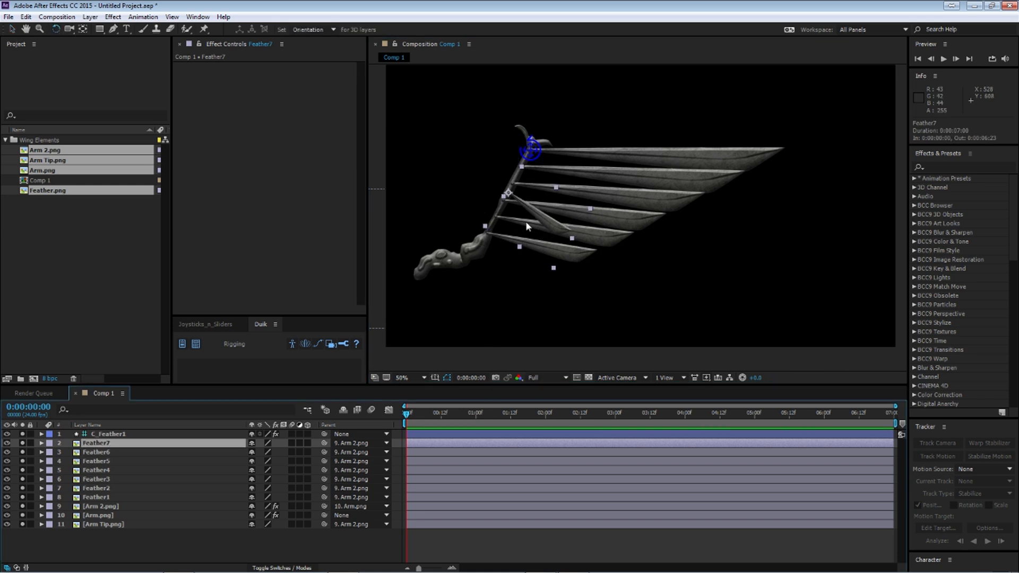
pyautogui.click(113, 445)
pyautogui.click(110, 445)
pyautogui.hotkey('ctrl', 'd')
pyautogui.hotkey('ctrl', 'd')
pyautogui.hotkey('ctrl', 'd')
pyautogui.hotkey('ctrl', 'd')
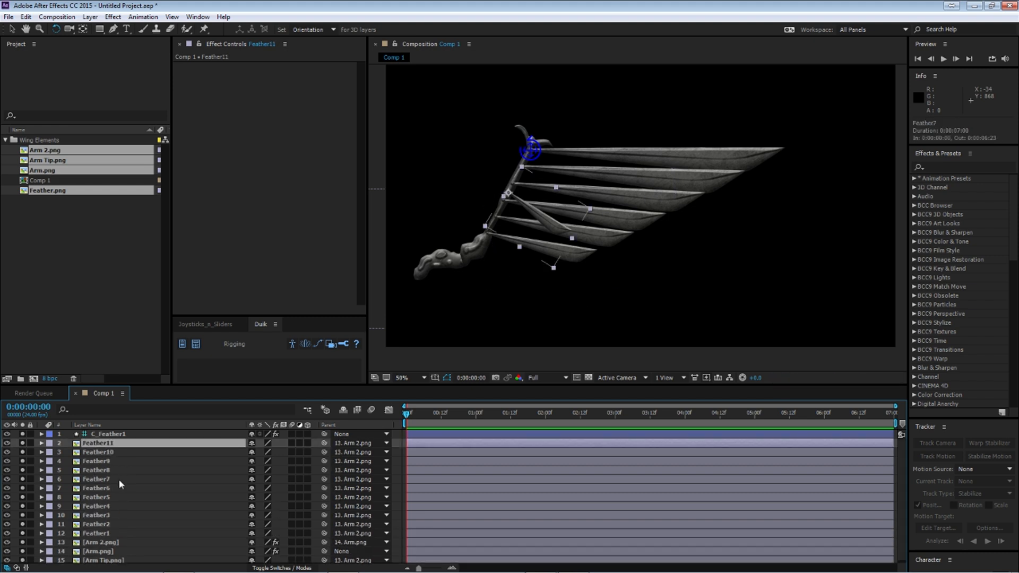
pyautogui.click(110, 477)
pyautogui.keyDown('shift'); pyautogui.click(114, 442); pyautogui.keyUp('shift')
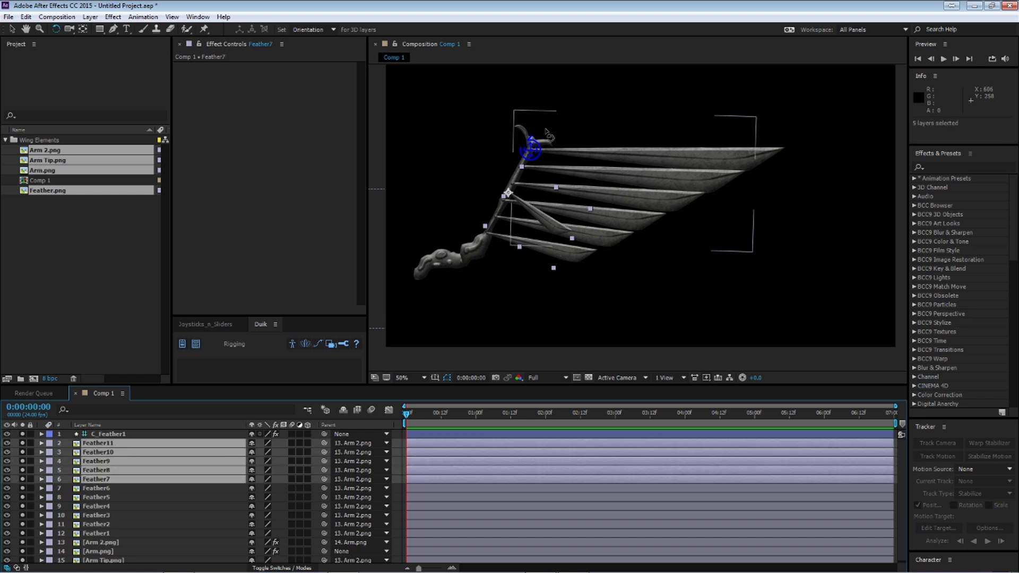
pyautogui.click(12, 29)
pyautogui.moveTo(606, 234); pyautogui.dragTo(615, 224)
pyautogui.hotkey('ctrl', 'z')
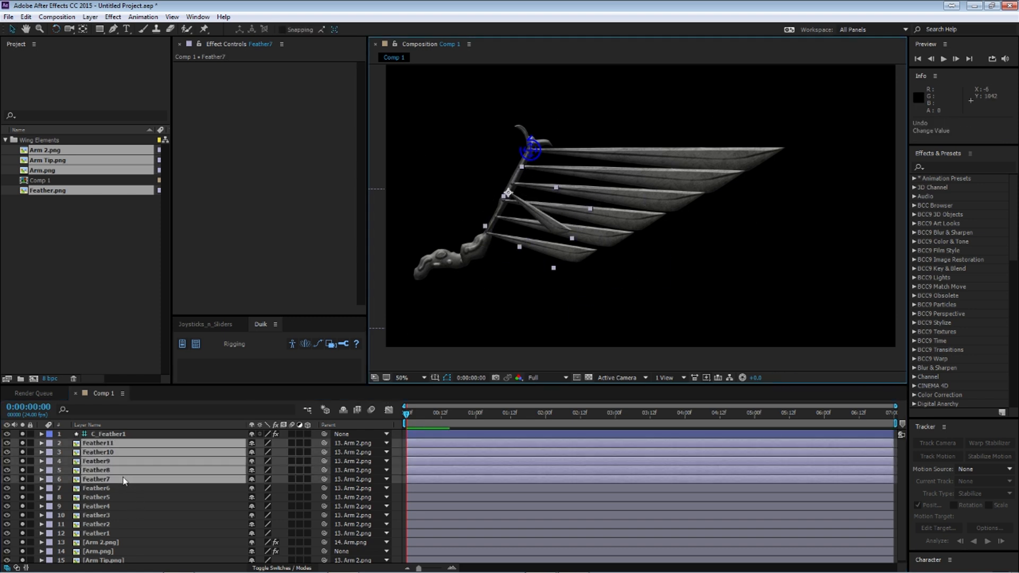
# Step: Move Feather8 to Feather11 up the arm to Feather3's root, rotate them to about 24°, and scale them to about 40% by 51%
pyautogui.keyDown('ctrl'); pyautogui.click(119, 479); pyautogui.keyUp('ctrl')
pyautogui.moveTo(549, 223); pyautogui.dragTo(579, 215)
pyautogui.click(56, 29)
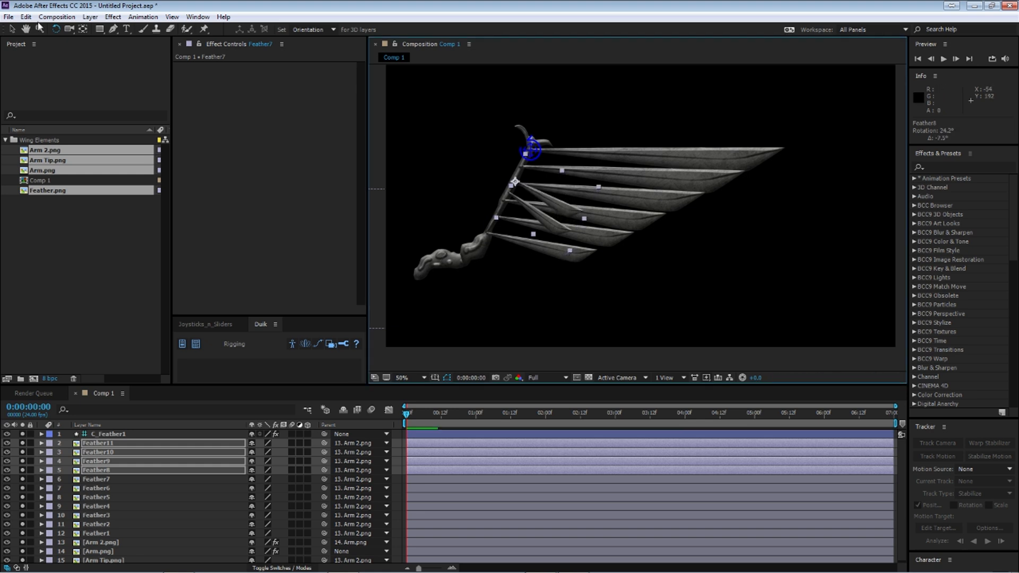
pyautogui.click(11, 31)
pyautogui.moveTo(574, 249); pyautogui.dragTo(585, 259)
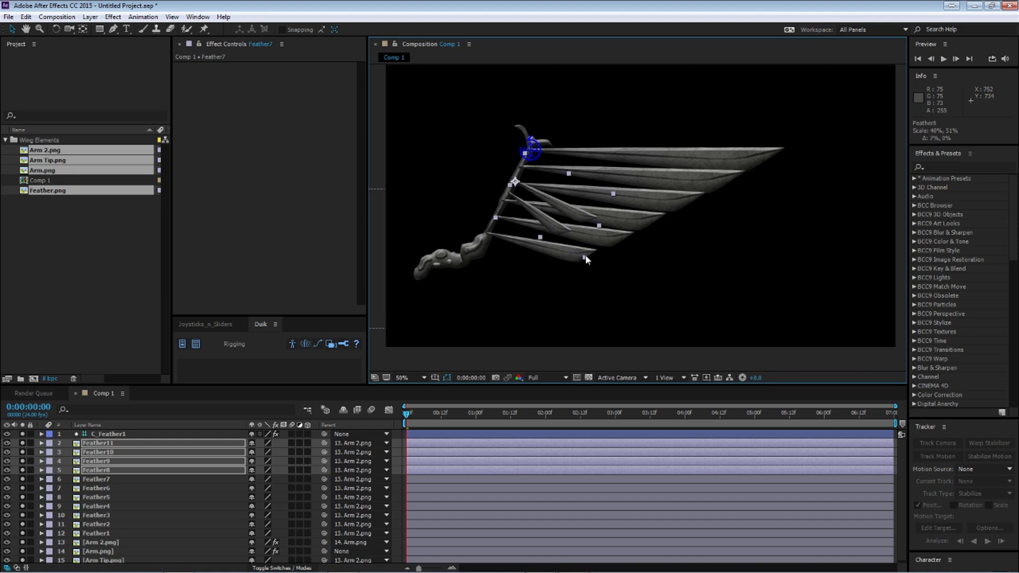
# Step: Move Feather9 to Feather11 up the arm near Feather2's root, rotate them slightly counterclockwise, and scale them to about 52% by 58%
pyautogui.keyDown('ctrl'); pyautogui.click(121, 471); pyautogui.keyUp('ctrl')
pyautogui.moveTo(574, 210); pyautogui.dragTo(580, 197)
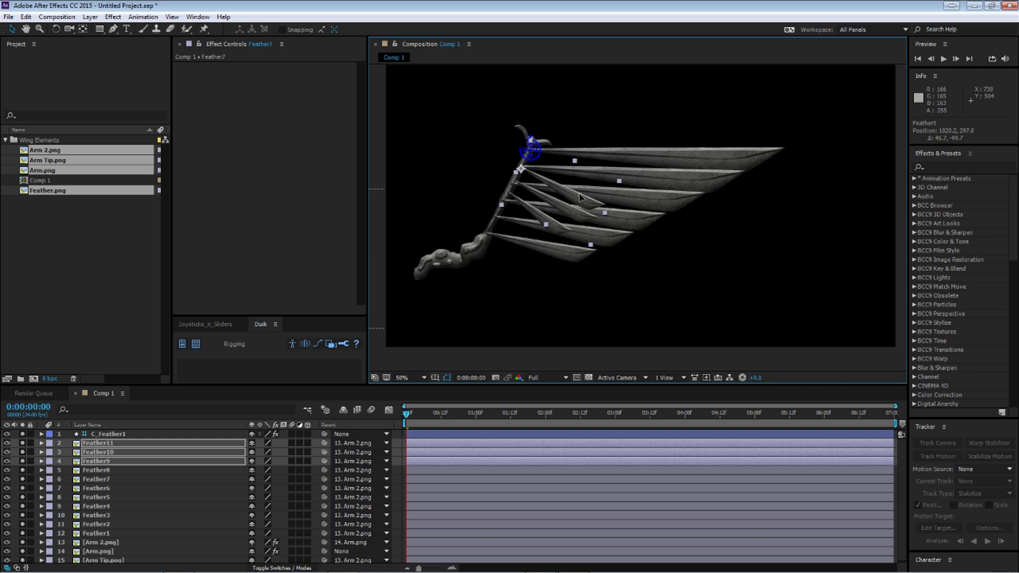
pyautogui.click(56, 29)
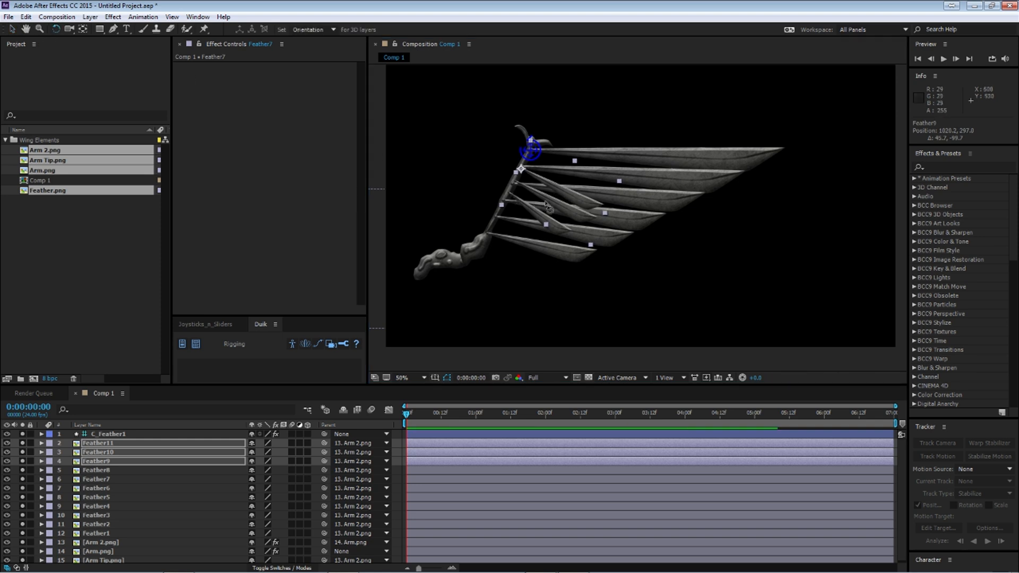
pyautogui.moveTo(570, 211); pyautogui.dragTo(629, 253)
pyautogui.press('v')
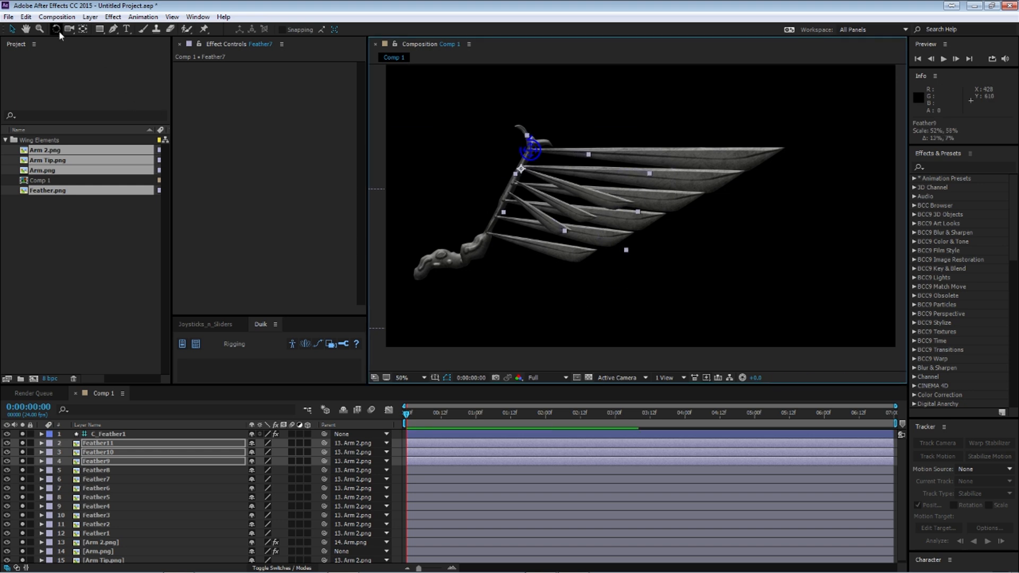
# Step: Move Feather10 and Feather11 up between the roots of Feather1 and Feather2, rotate them to about 10°, and scale them to about 65% by 69%
pyautogui.keyDown('ctrl'); pyautogui.click(98, 462); pyautogui.keyUp('ctrl')
pyautogui.moveTo(594, 199); pyautogui.dragTo(598, 189)
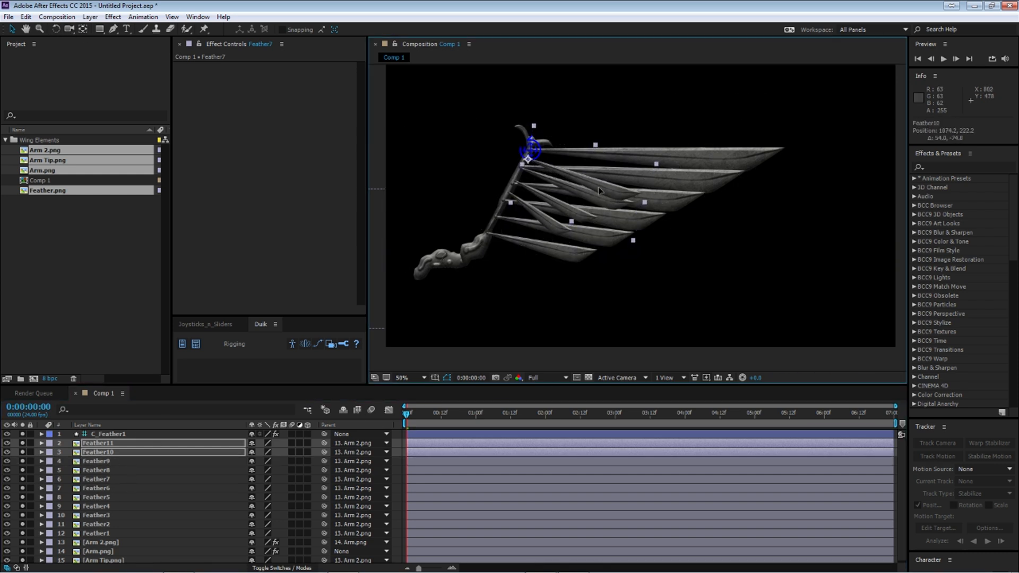
pyautogui.click(55, 29)
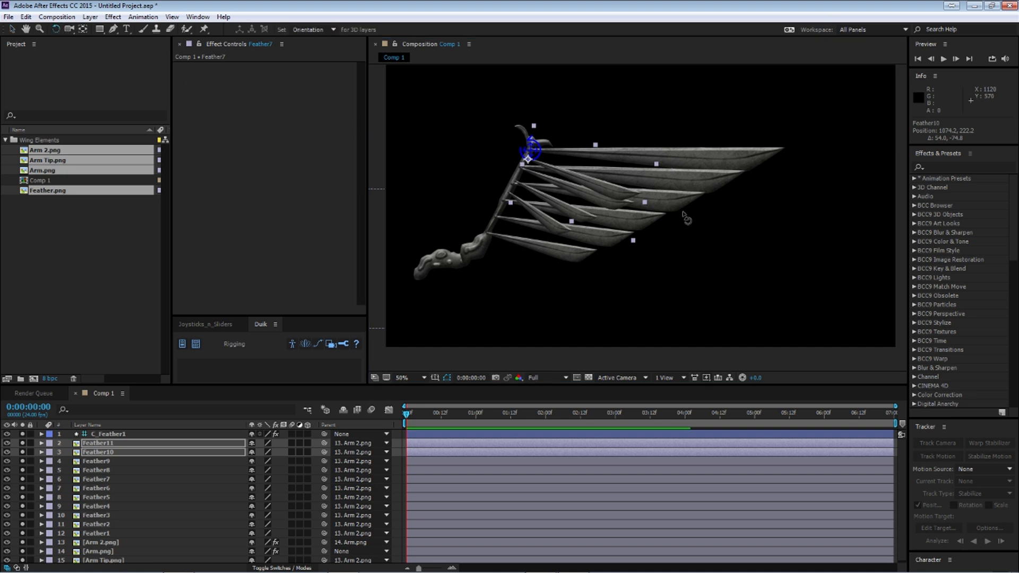
pyautogui.moveTo(625, 192); pyautogui.dragTo(651, 184)
pyautogui.click(19, 29)
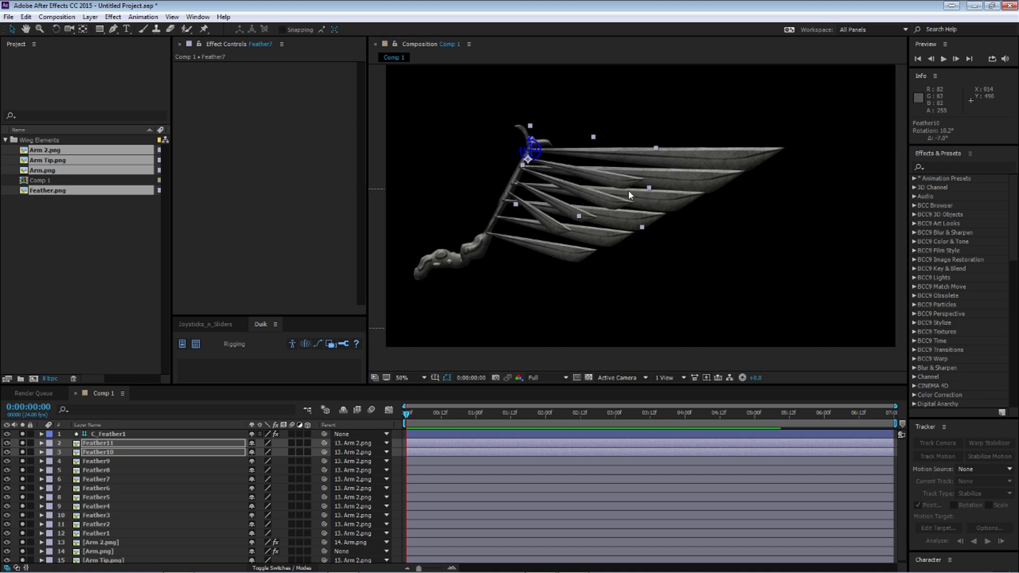
pyautogui.moveTo(643, 227); pyautogui.dragTo(673, 246)
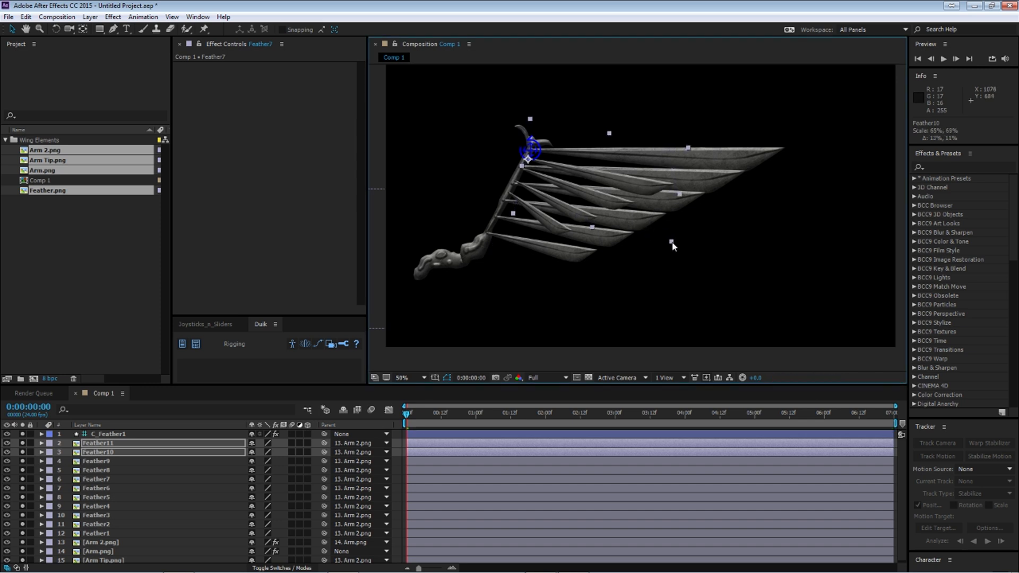
# Step: Move Feather11 up to Feather1's root, rotate it to about 0°, and widen it to about 75% by 69%
pyautogui.click(104, 443)
pyautogui.moveTo(593, 184); pyautogui.dragTo(595, 170)
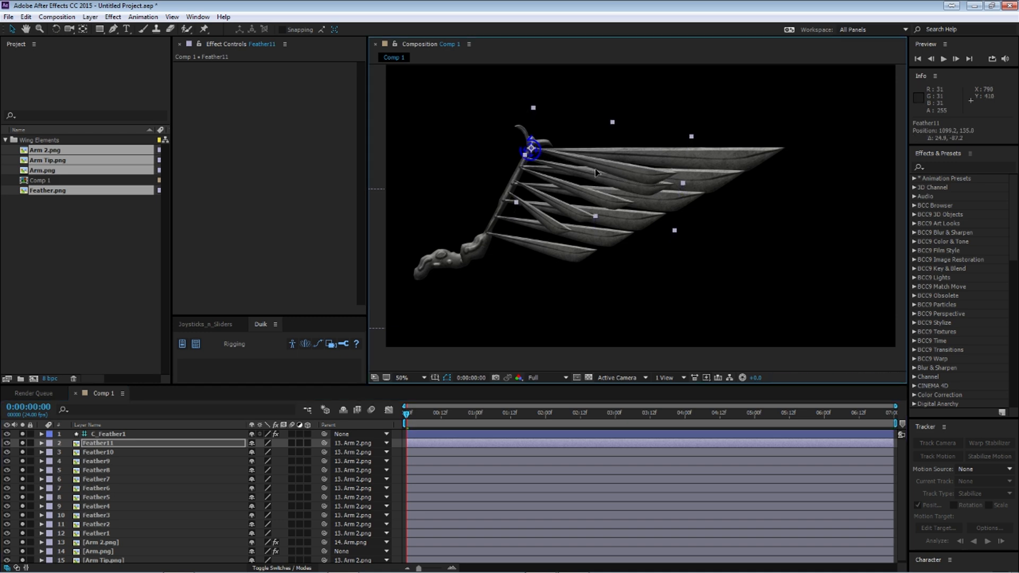
pyautogui.click(56, 29)
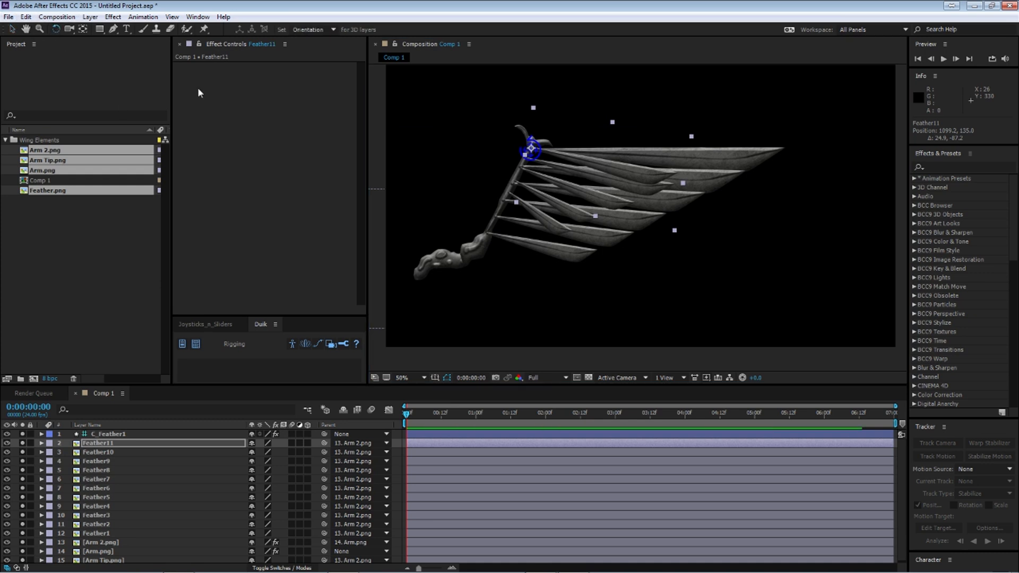
pyautogui.moveTo(642, 200); pyautogui.dragTo(671, 191)
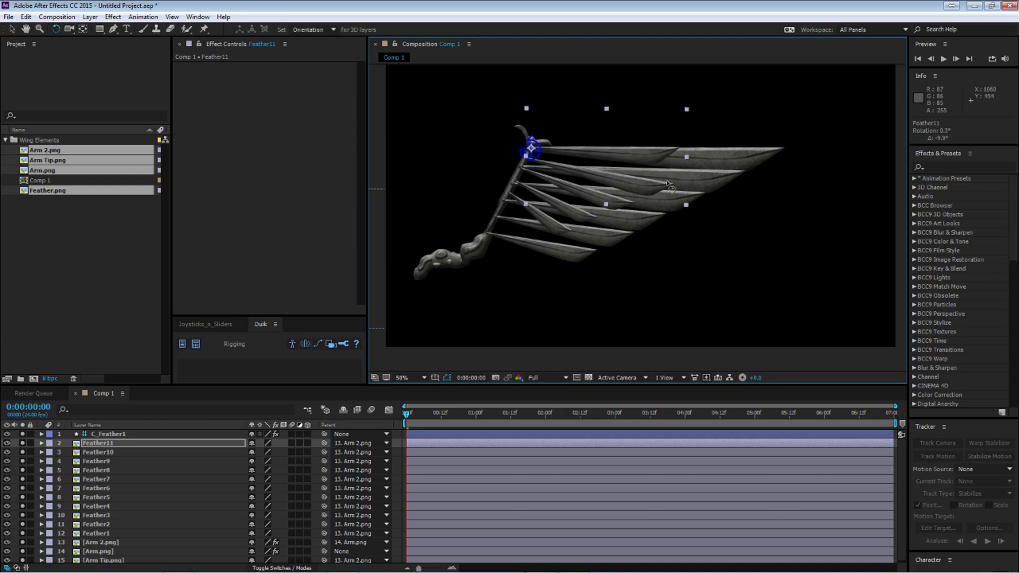
pyautogui.click(12, 29)
pyautogui.moveTo(687, 109); pyautogui.dragTo(712, 114)
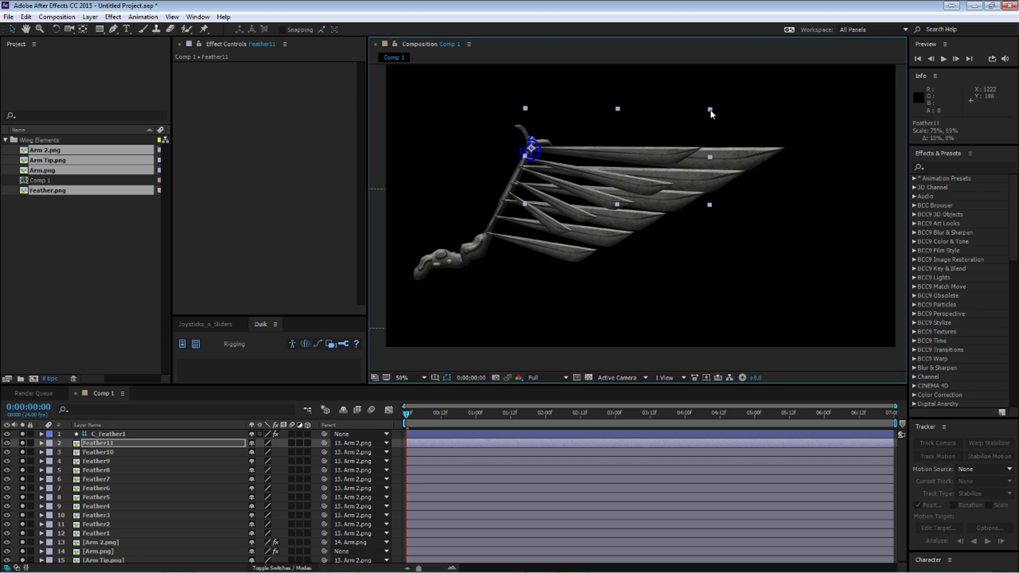
# Step: Select the layers Feather7 to Feather11, hide them, and set their label color to Red
pyautogui.click(95, 464)
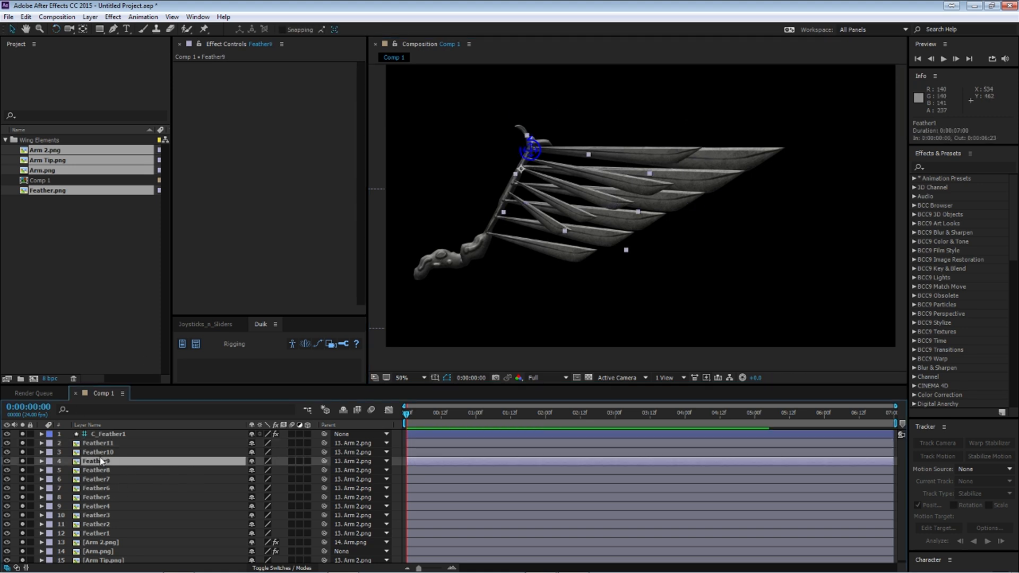
pyautogui.click(103, 446)
pyautogui.keyDown('shift'); pyautogui.click(110, 489); pyautogui.keyUp('shift')
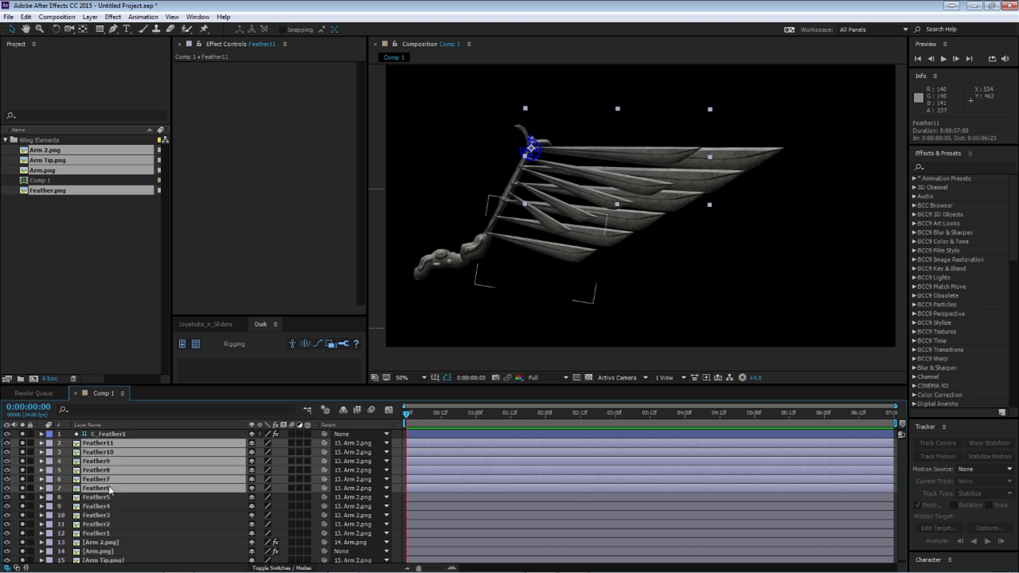
pyautogui.keyDown('ctrl'); pyautogui.click(111, 487); pyautogui.keyUp('ctrl')
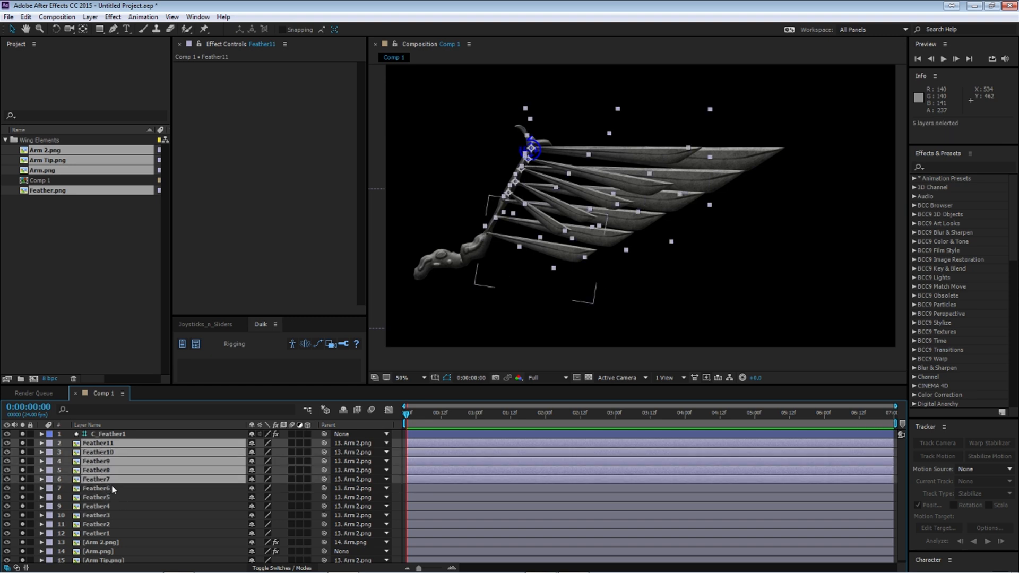
pyautogui.click(7, 481)
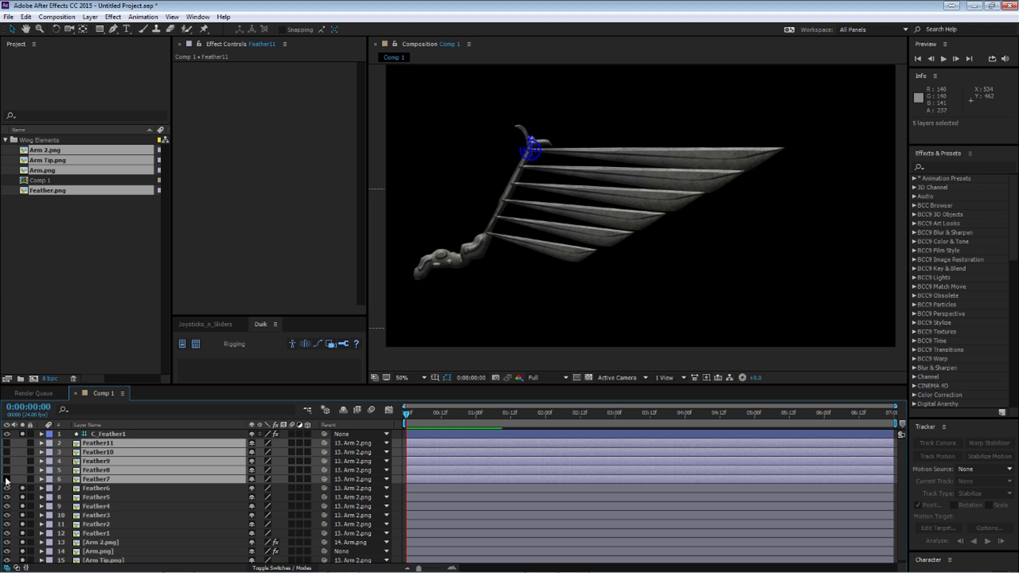
pyautogui.click(49, 447)
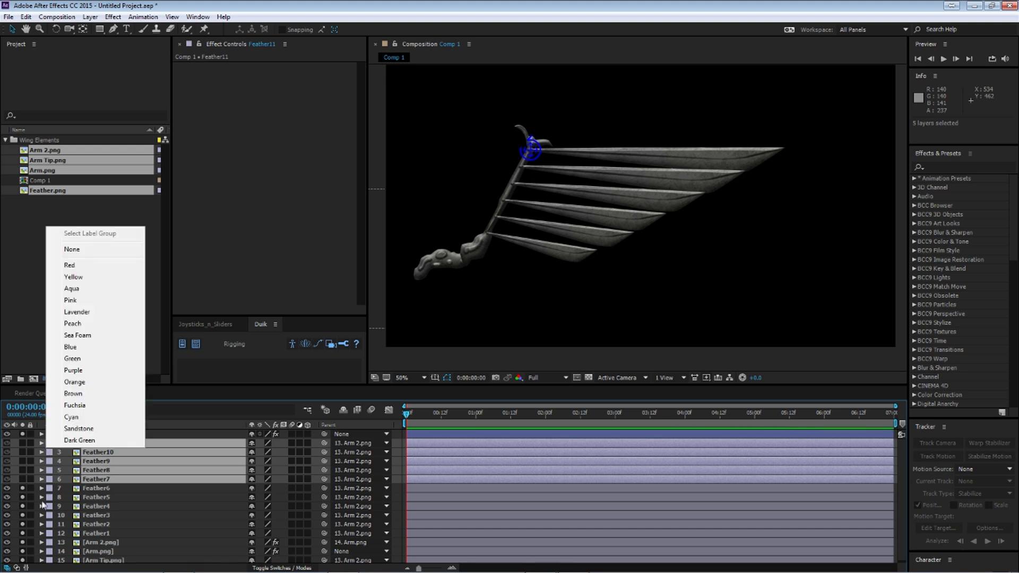
pyautogui.click(74, 265)
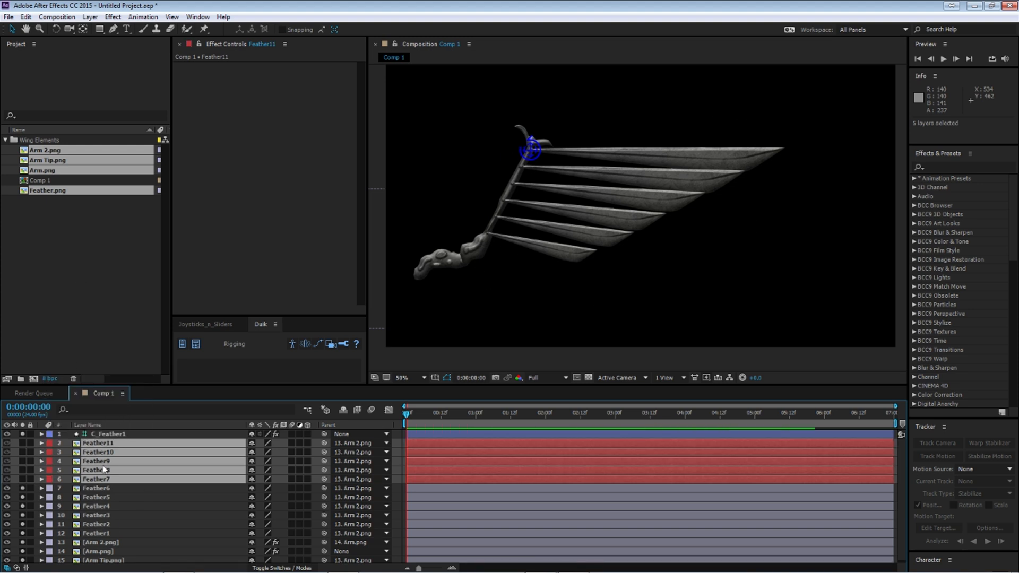
# Step: Show the red feather layers again and clear the solo state from all layers
pyautogui.click(6, 444)
pyautogui.click(22, 445)
pyautogui.moveTo(21, 445); pyautogui.dragTo(22, 461)
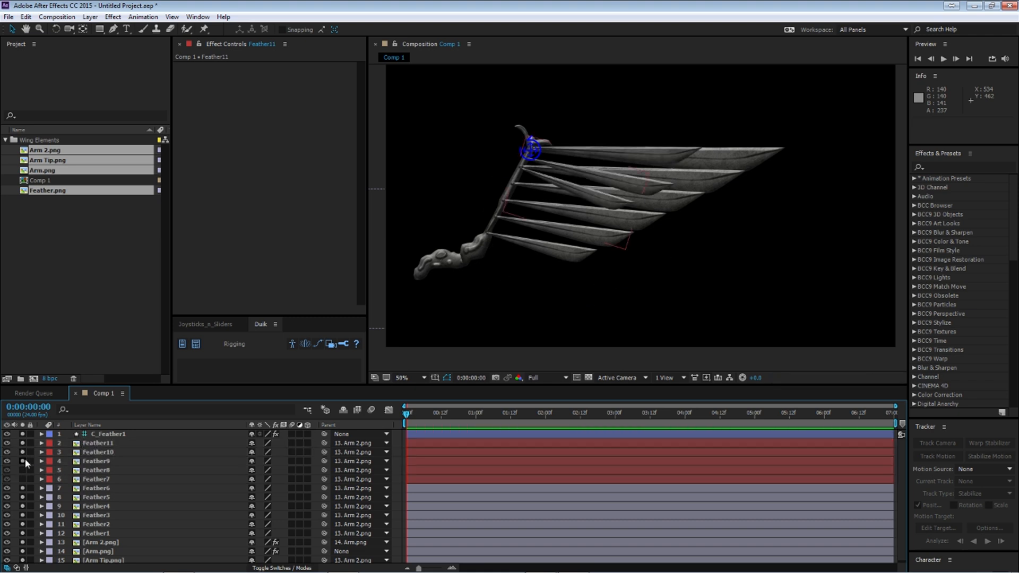
pyautogui.keyDown('alt'); pyautogui.click(22, 461); pyautogui.keyUp('alt')
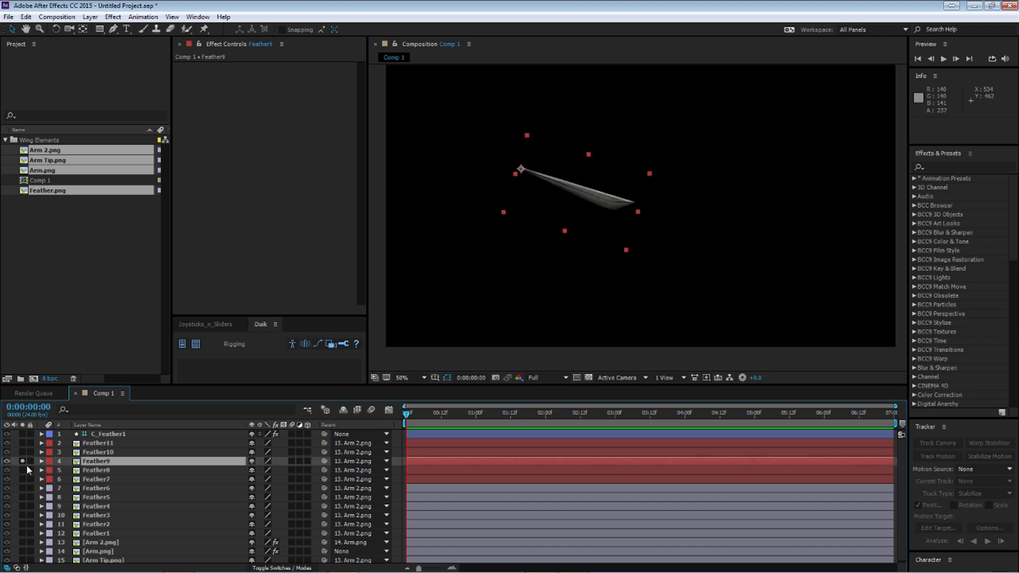
pyautogui.click(21, 461)
# Step: Examine the small red feather layers against the large Feather1 to Feather6 layers by selecting individual ones
pyautogui.click(95, 443)
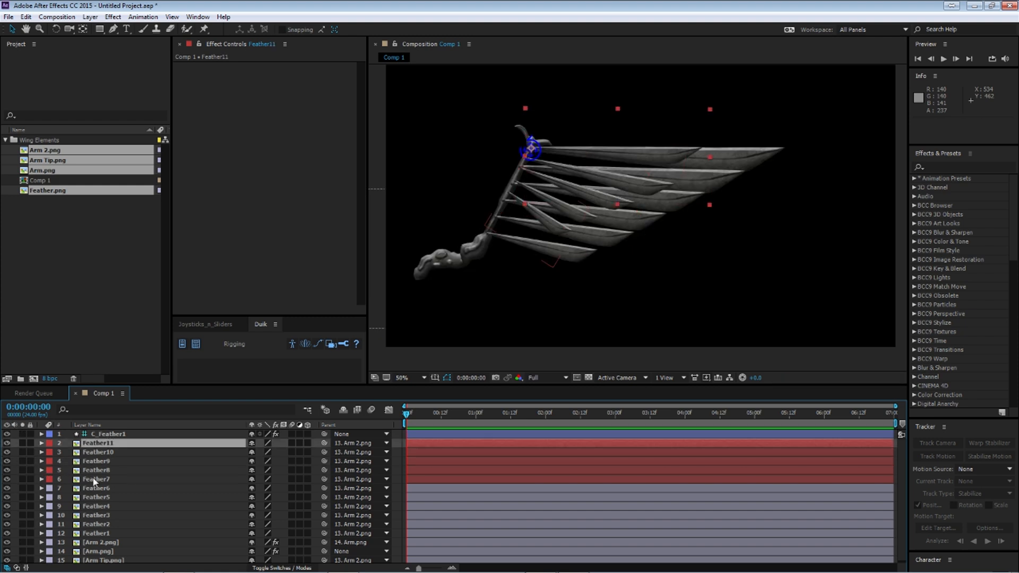
pyautogui.click(94, 480)
pyautogui.click(135, 489)
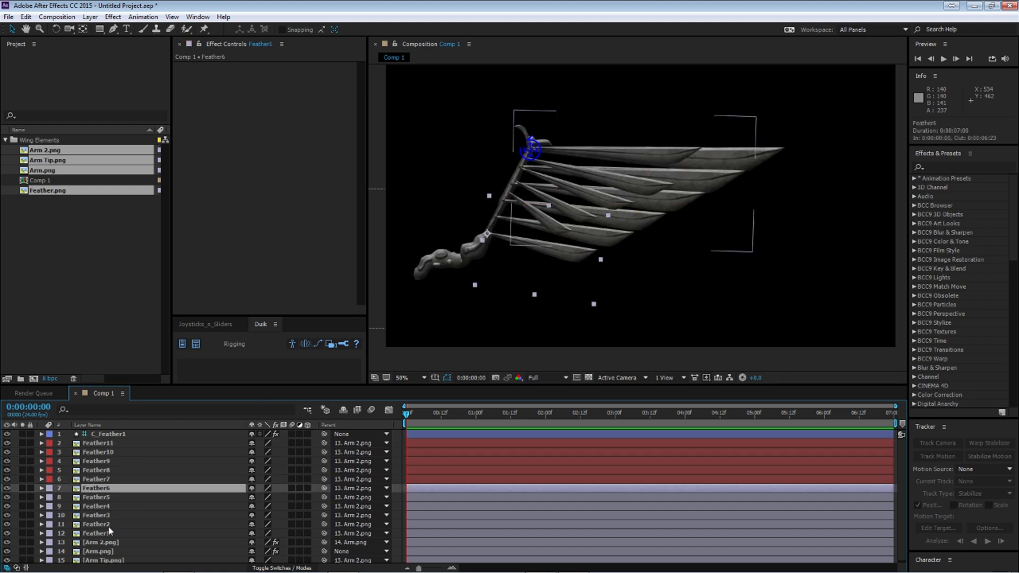
pyautogui.click(106, 535)
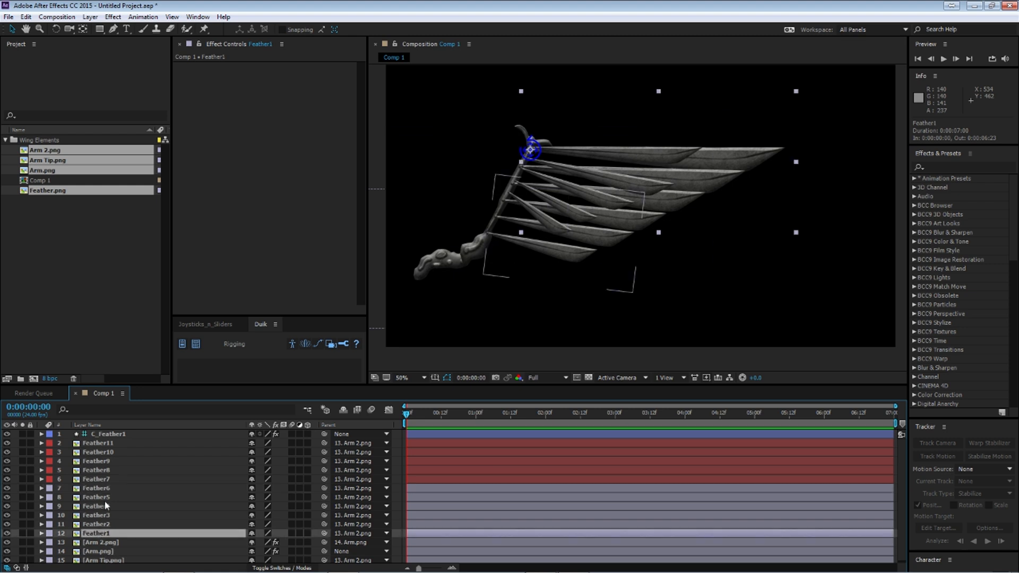
pyautogui.click(95, 489)
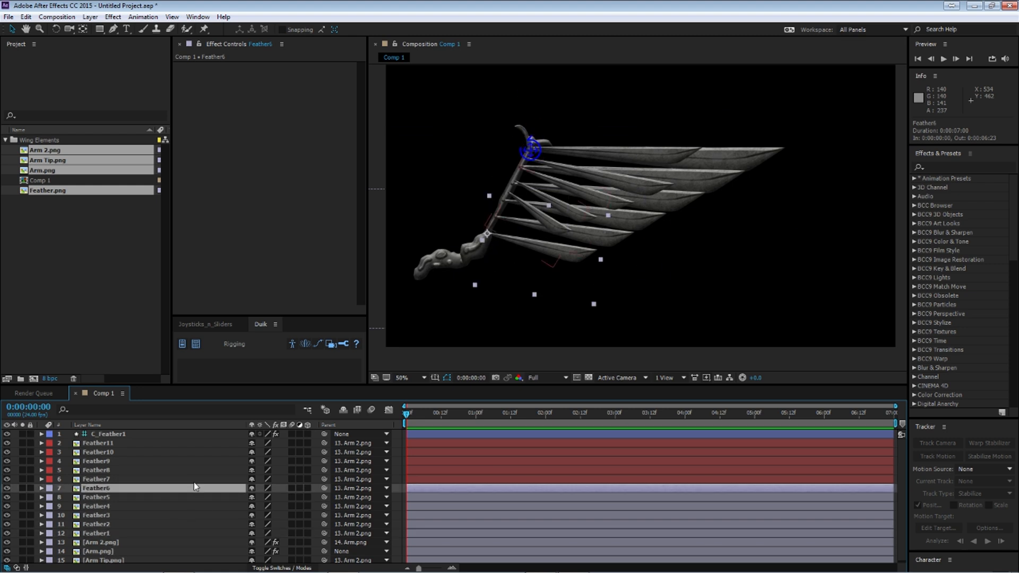
pyautogui.click(114, 452)
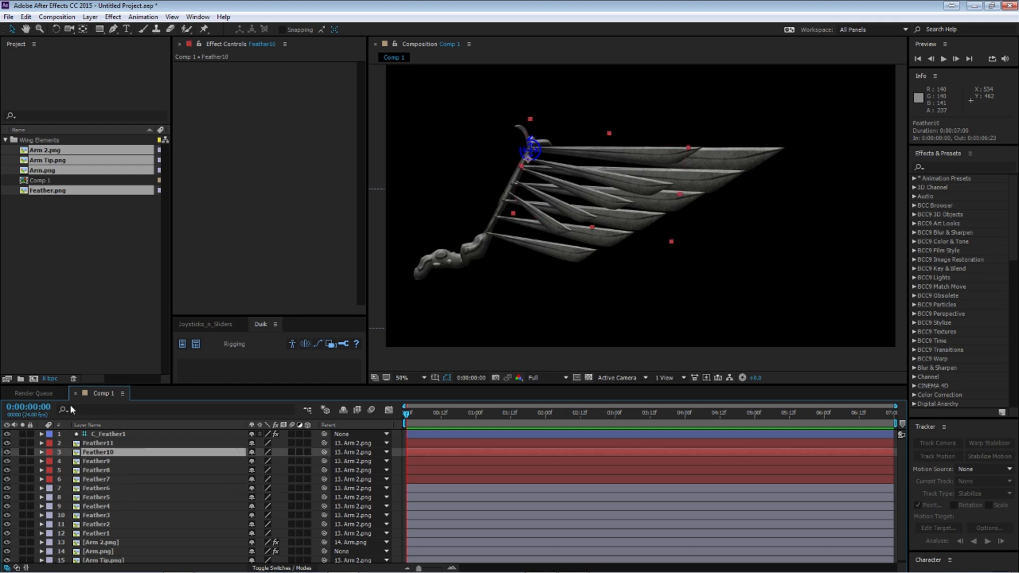
pyautogui.click(112, 461)
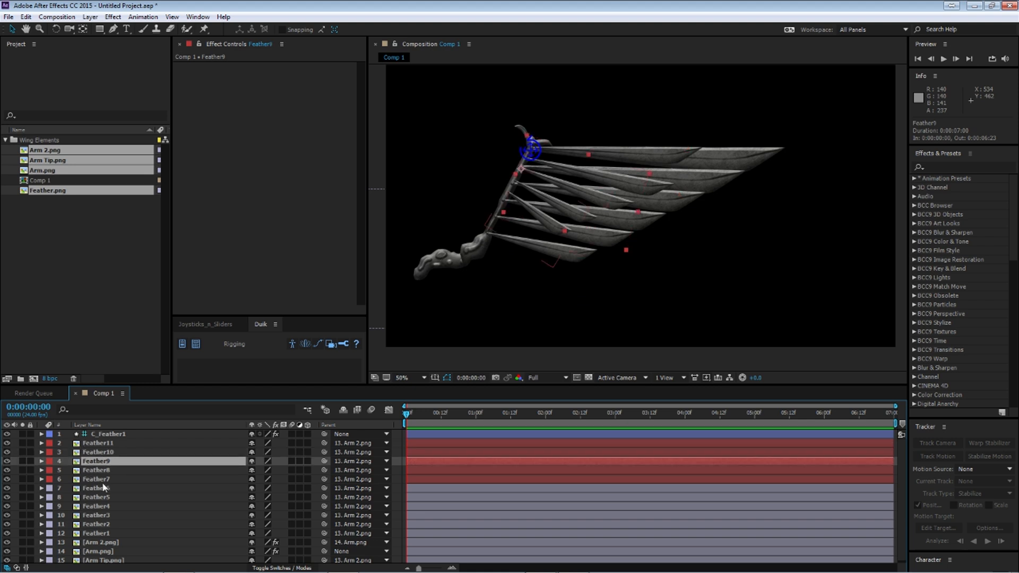
# Step: Reveal only the Rotation property of the Feather7 layer
pyautogui.click(104, 488)
pyautogui.click(106, 480)
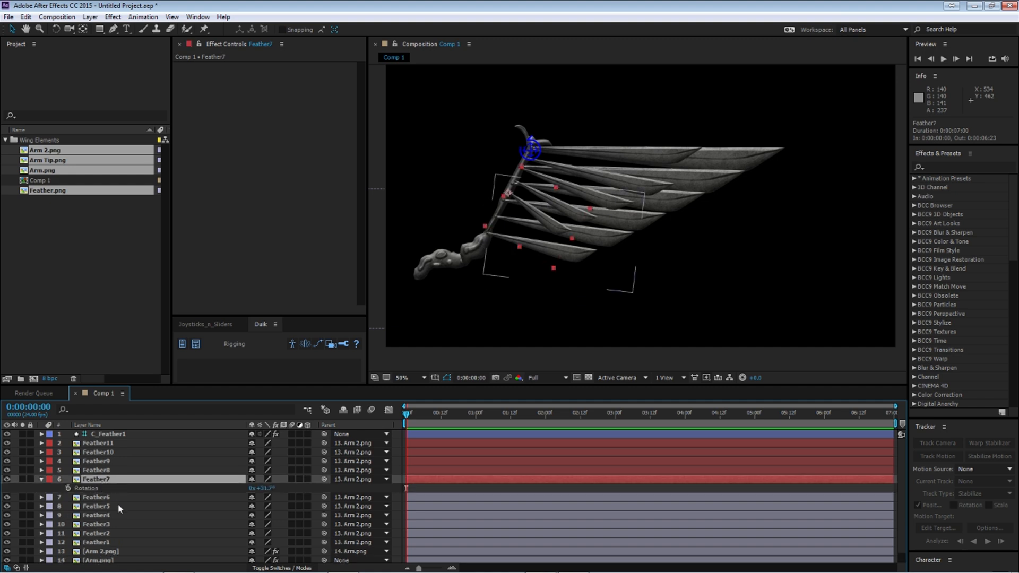
pyautogui.press('r')
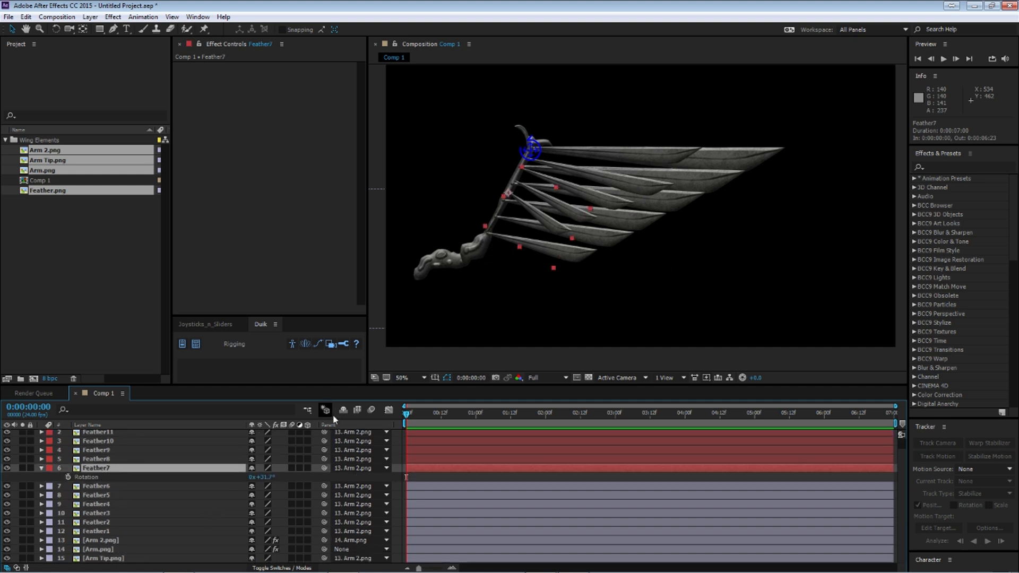
# Step: Hide shy layers in the timeline and mark Feather6, Feather5, Feather4, Feather3 and Feather2 as shy
pyautogui.click(242, 487)
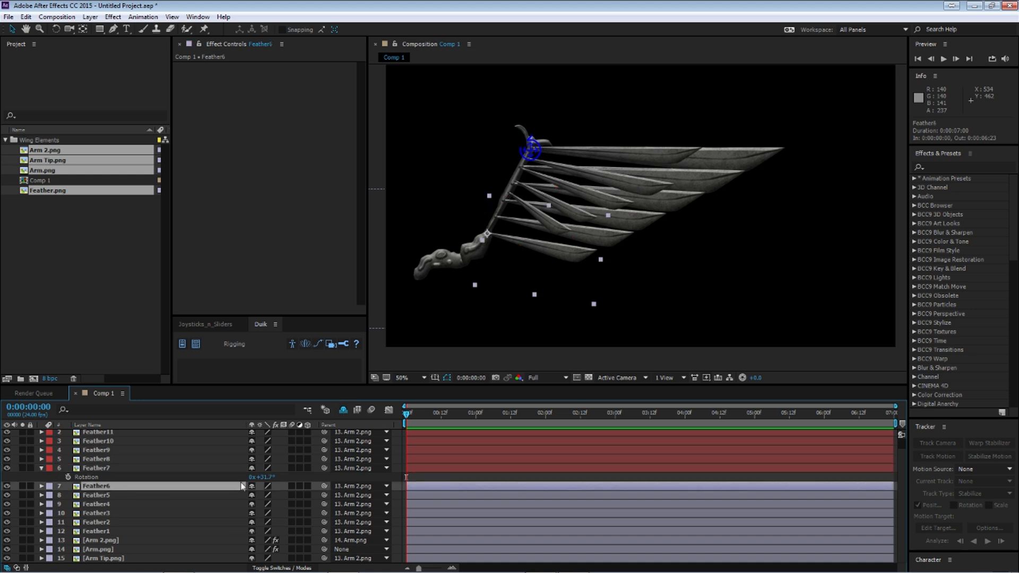
pyautogui.click(252, 486)
pyautogui.click(252, 485)
pyautogui.click(252, 486)
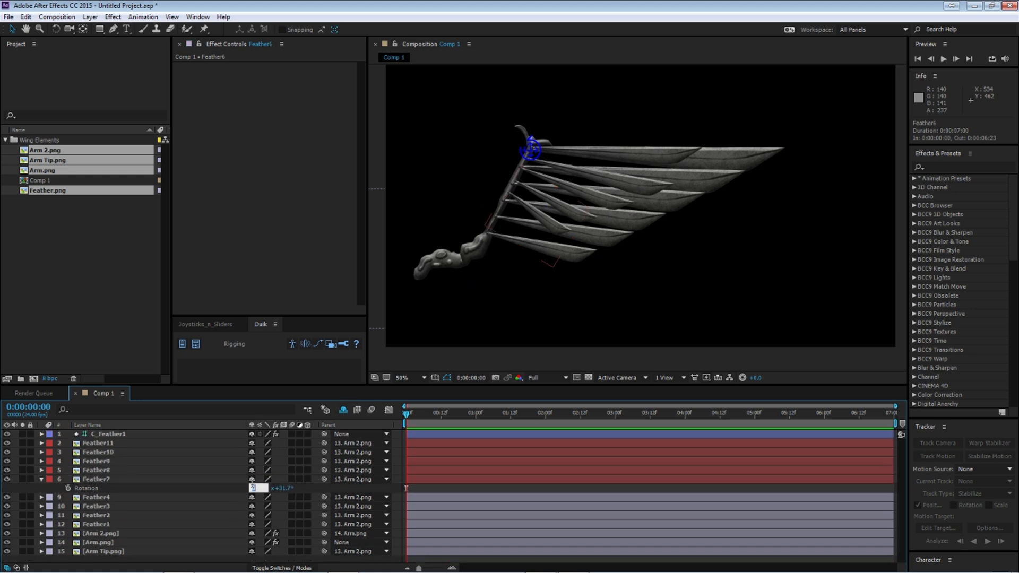
pyautogui.click(252, 499)
pyautogui.click(252, 499)
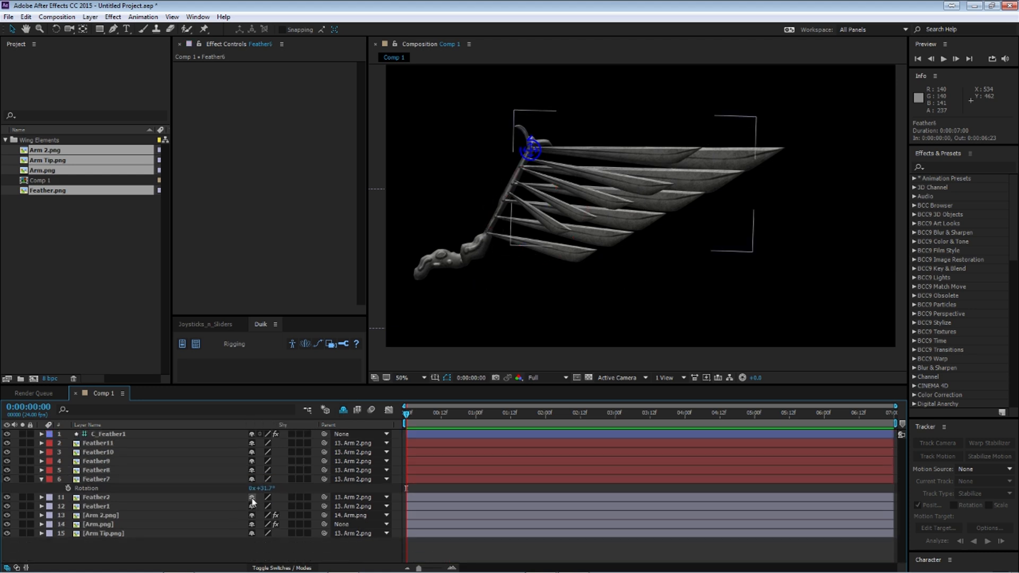
pyautogui.click(252, 498)
# Step: Reveal Feather1's Rotation and add a rotation expression on Feather7 that links to it with an offset of 31.7
pyautogui.click(97, 497)
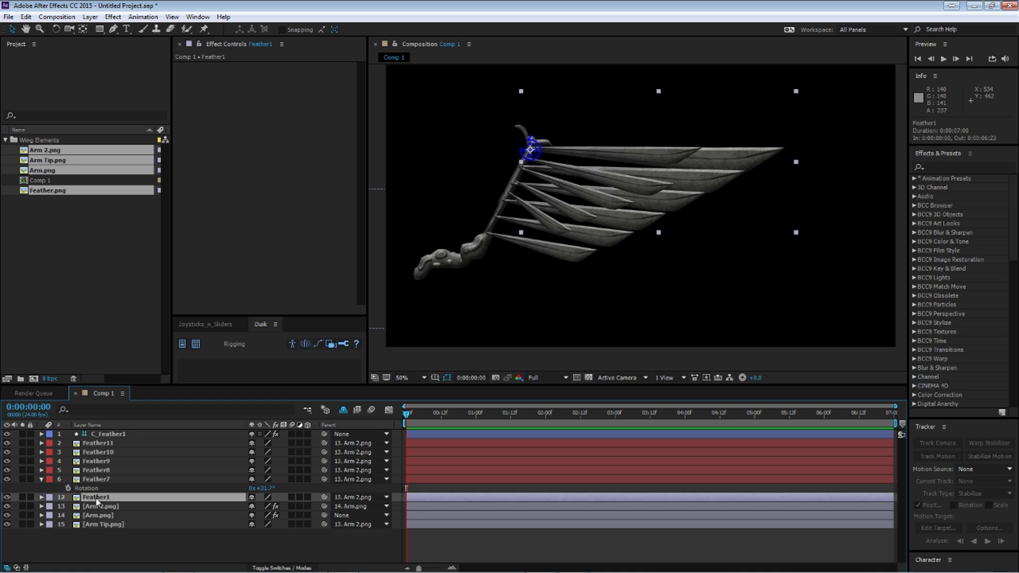
pyautogui.press('r')
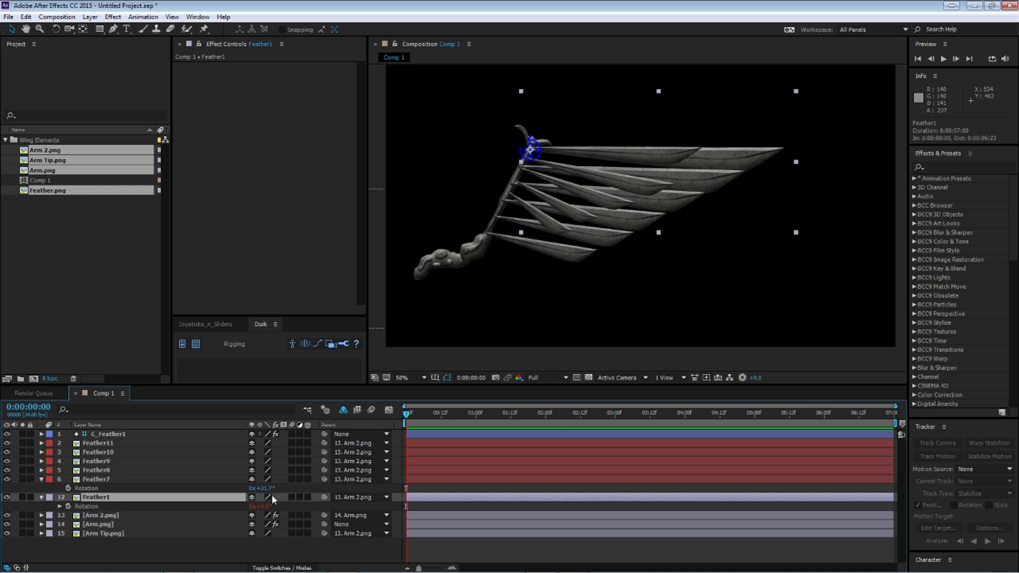
pyautogui.keyDown('alt'); pyautogui.click(68, 488); pyautogui.keyUp('alt')
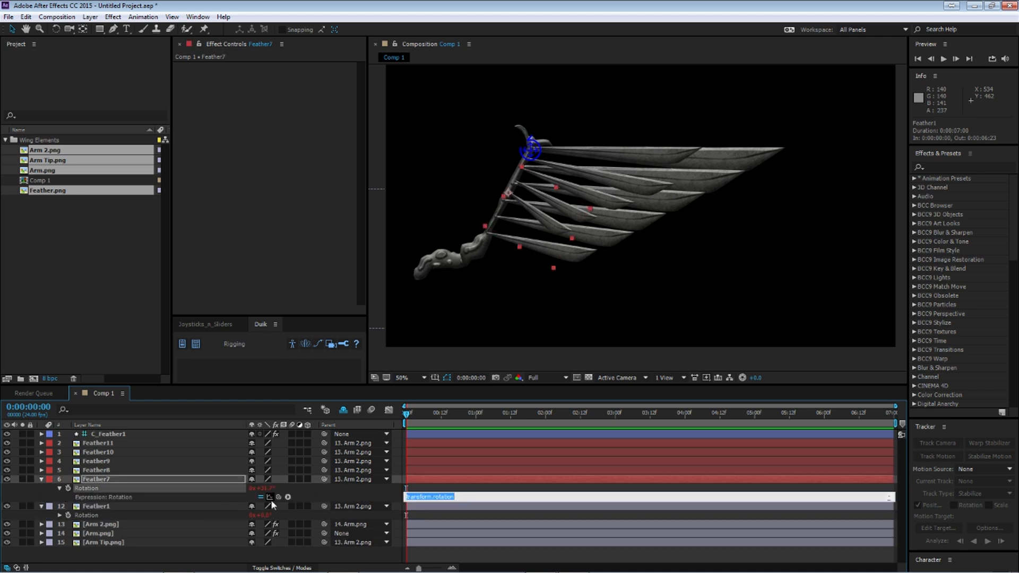
pyautogui.moveTo(261, 505); pyautogui.dragTo(135, 515)
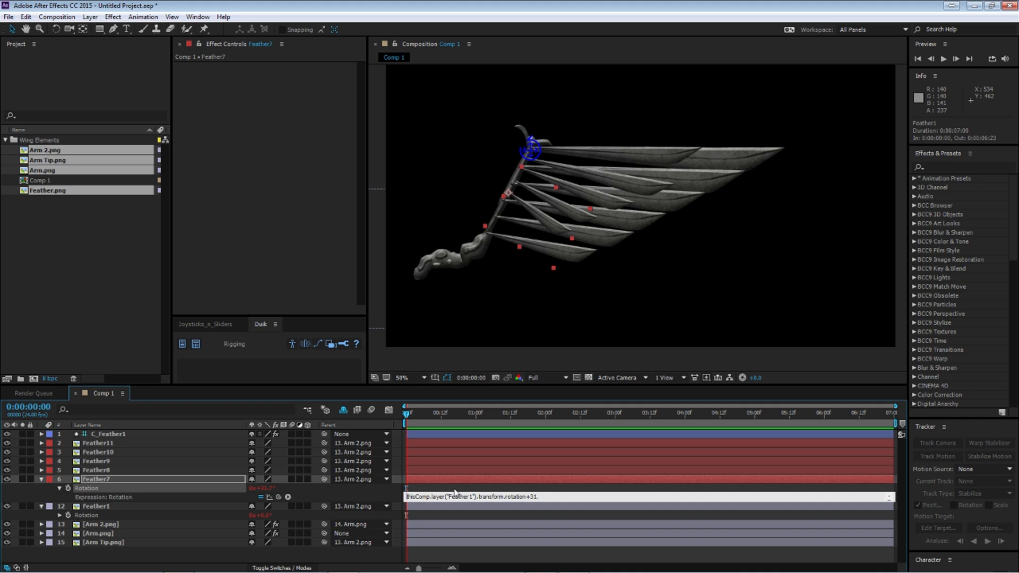
pyautogui.write('7')
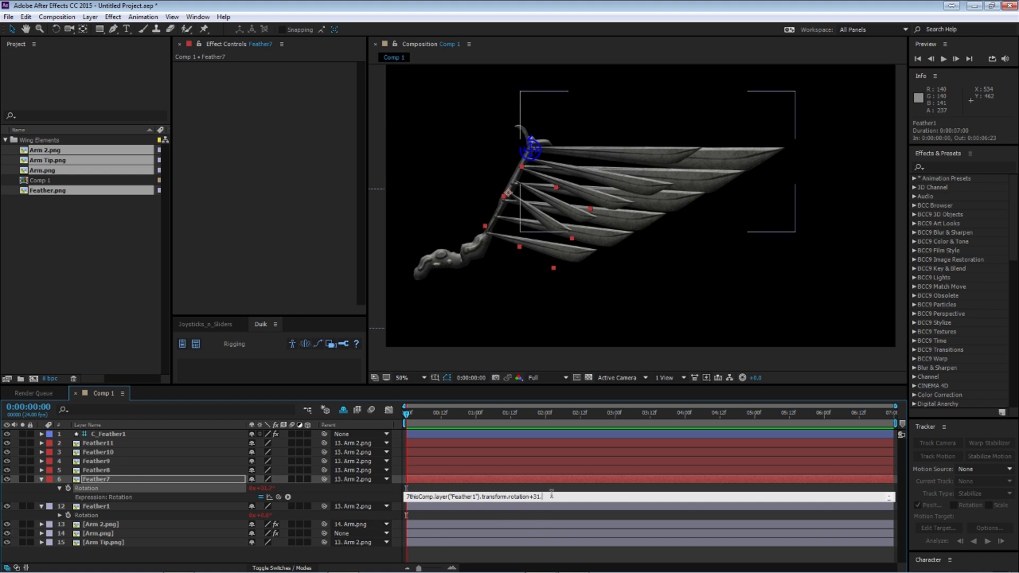
pyautogui.press('KP_Enter')
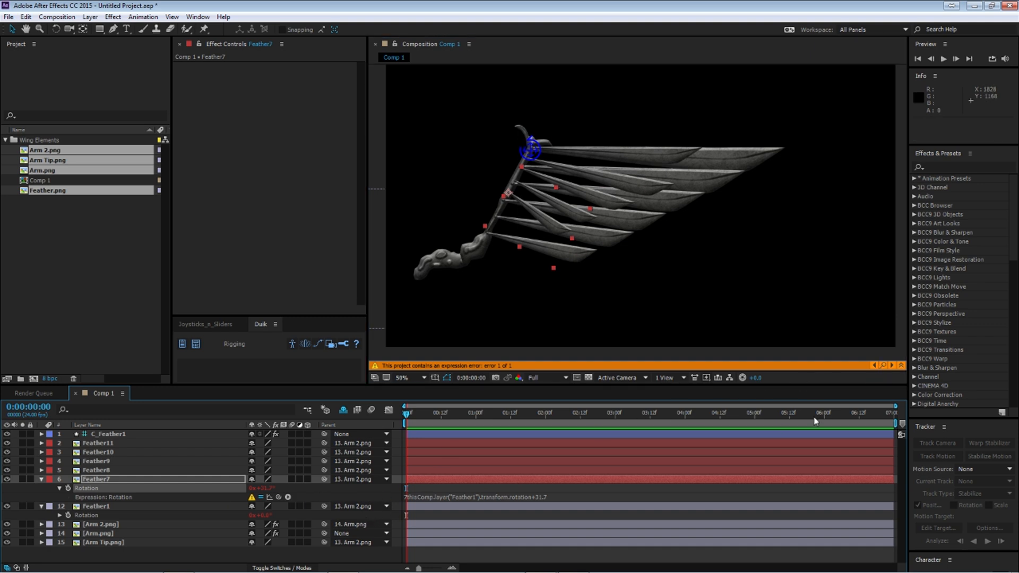
# Step: Correct Feather7's rotation expression to thisComp.layer("Feather1").transform.rotation+31.7 and collapse the layer
pyautogui.click(883, 365)
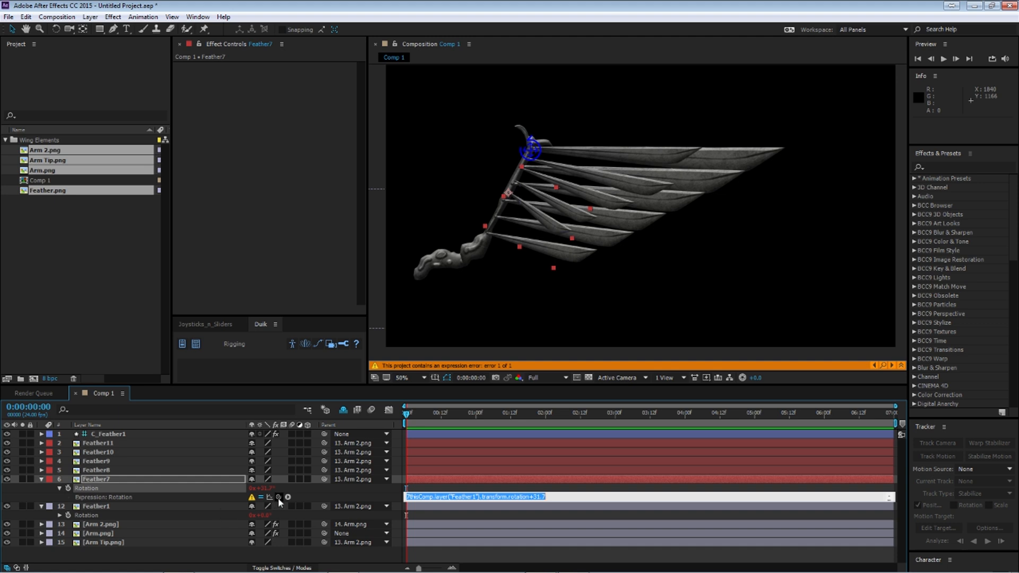
pyautogui.moveTo(278, 499); pyautogui.dragTo(86, 515)
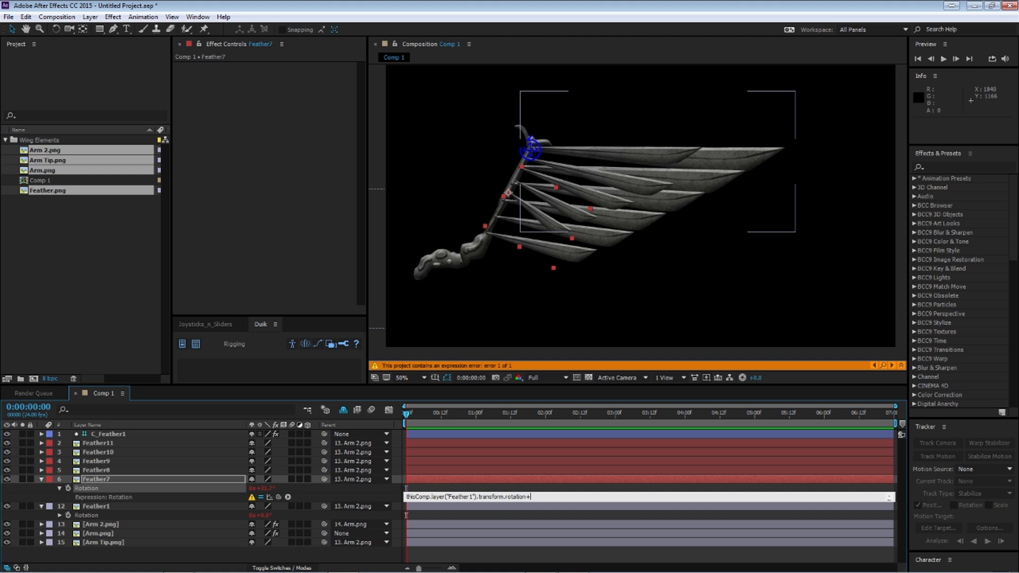
pyautogui.click(537, 502)
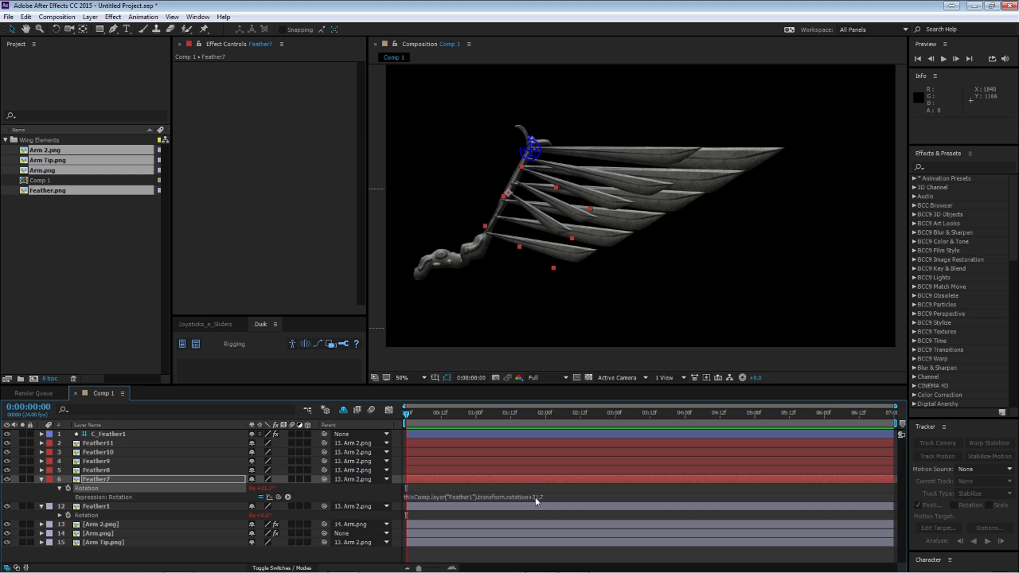
pyautogui.click(43, 479)
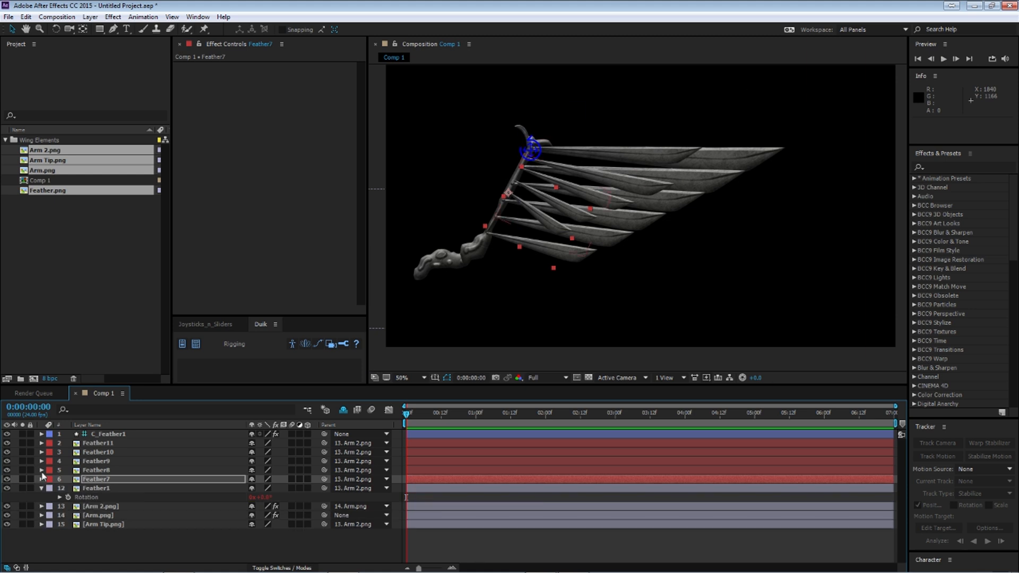
# Step: Link Feather8's Rotation to Feather1's Rotation with an expression offset of +24.2 and collapse the layer
pyautogui.click(96, 471)
pyautogui.press('r')
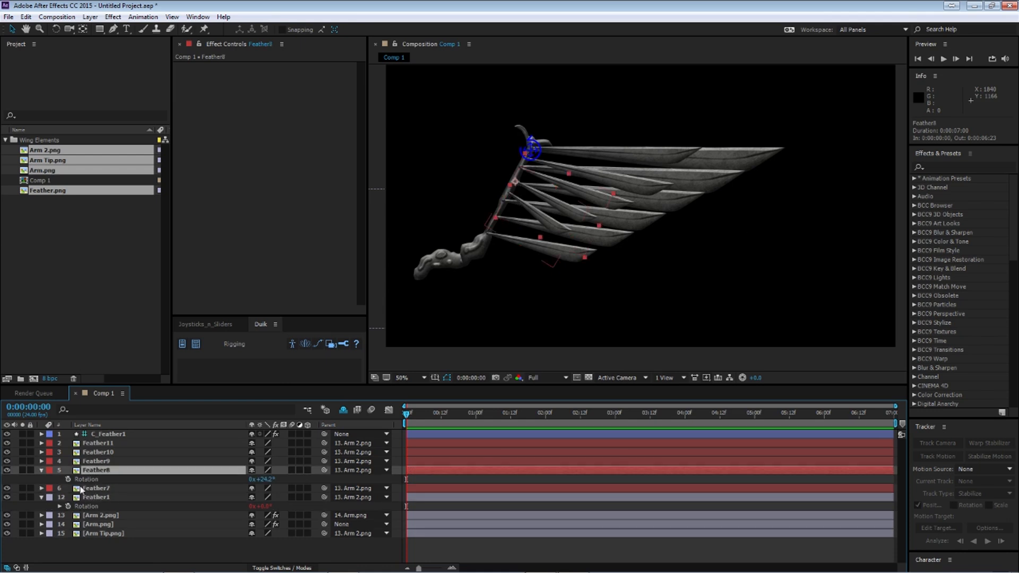
pyautogui.keyDown('alt'); pyautogui.click(68, 479); pyautogui.keyUp('alt')
pyautogui.moveTo(279, 488); pyautogui.dragTo(96, 516)
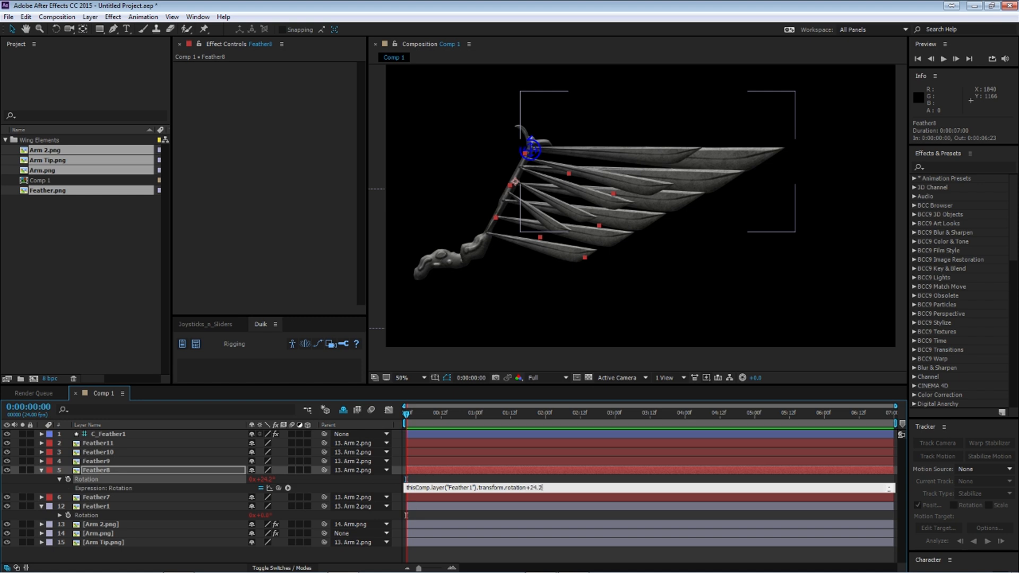
pyautogui.click(410, 504)
pyautogui.click(41, 470)
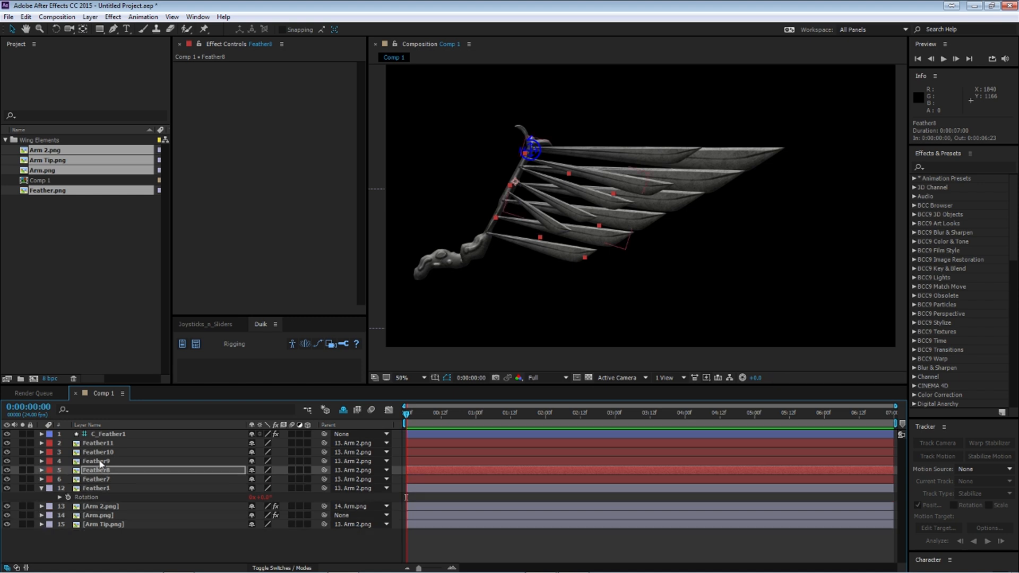
# Step: Reveal the Rotation properties of Feather9, Feather10 and Feather11 together
pyautogui.click(101, 461)
pyautogui.keyDown('shift'); pyautogui.click(110, 445); pyautogui.keyUp('shift')
pyautogui.press('r')
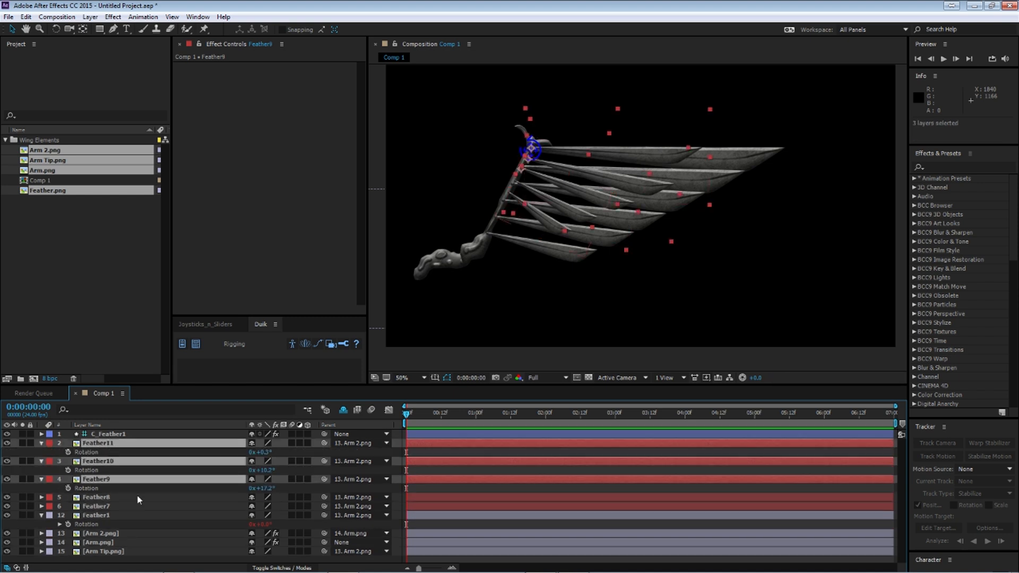
# Step: Link Feather9's Rotation to Feather1's Rotation with an expression offset of +17.2 and collapse the layer
pyautogui.click(91, 488)
pyautogui.keyDown('alt'); pyautogui.click(68, 488); pyautogui.keyUp('alt')
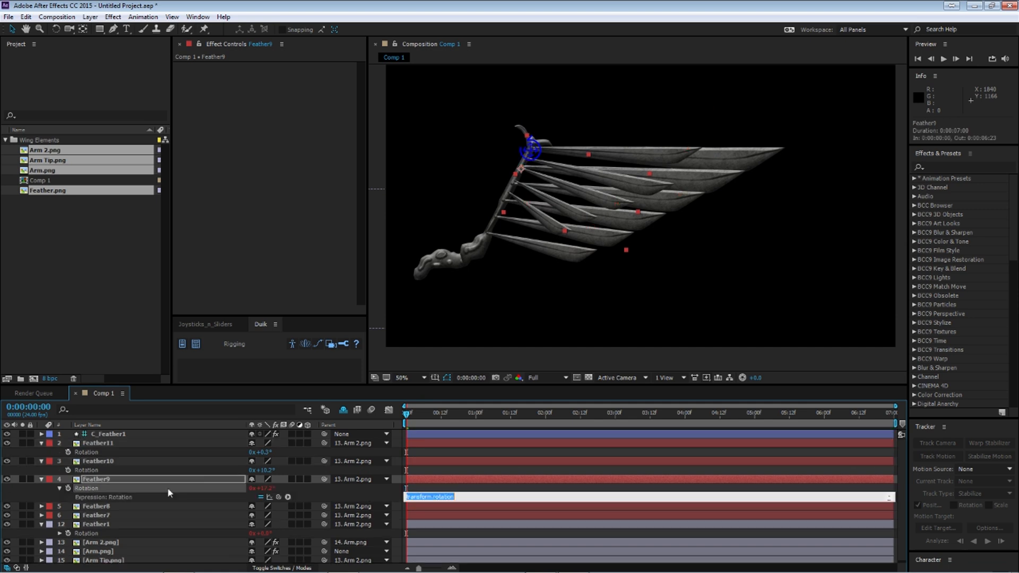
pyautogui.moveTo(276, 499); pyautogui.dragTo(151, 525)
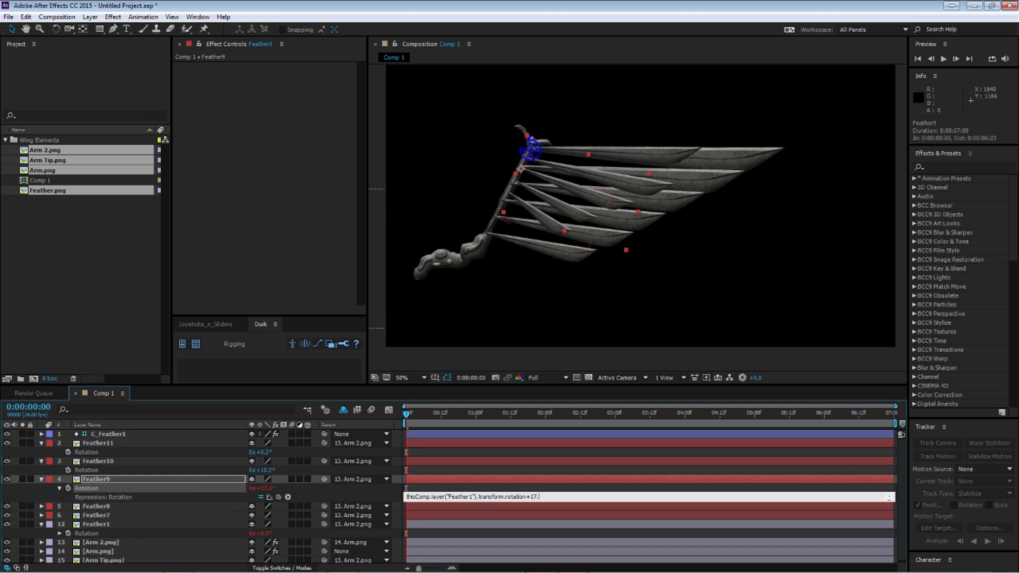
pyautogui.press('KP_Enter')
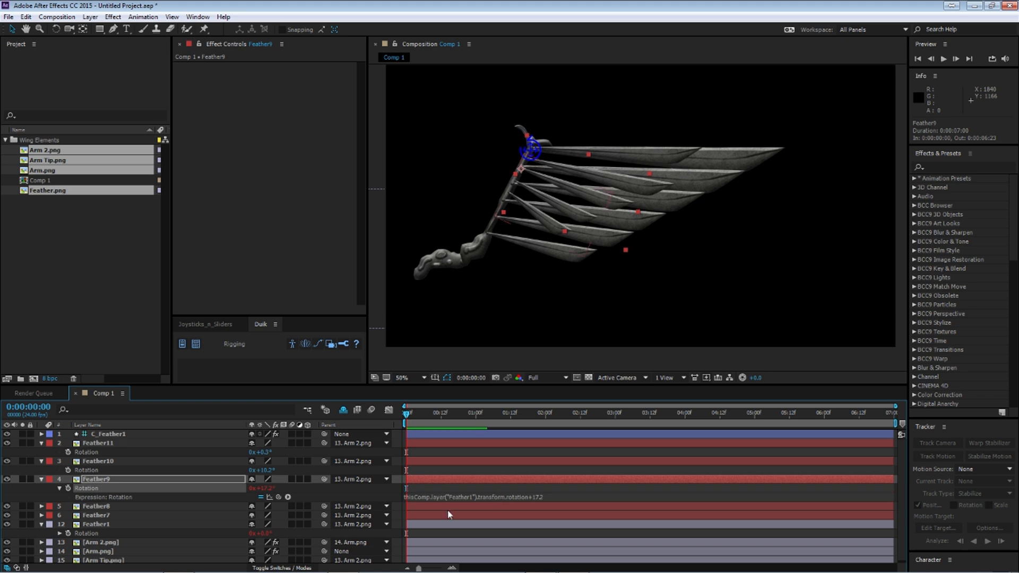
pyautogui.click(42, 480)
# Step: Link Feather10's Rotation to Feather1's Rotation with an expression offset of +10.2 and collapse the layer
pyautogui.keyDown('alt'); pyautogui.click(68, 470); pyautogui.keyUp('alt')
pyautogui.click(478, 480)
pyautogui.moveTo(278, 480); pyautogui.dragTo(87, 524)
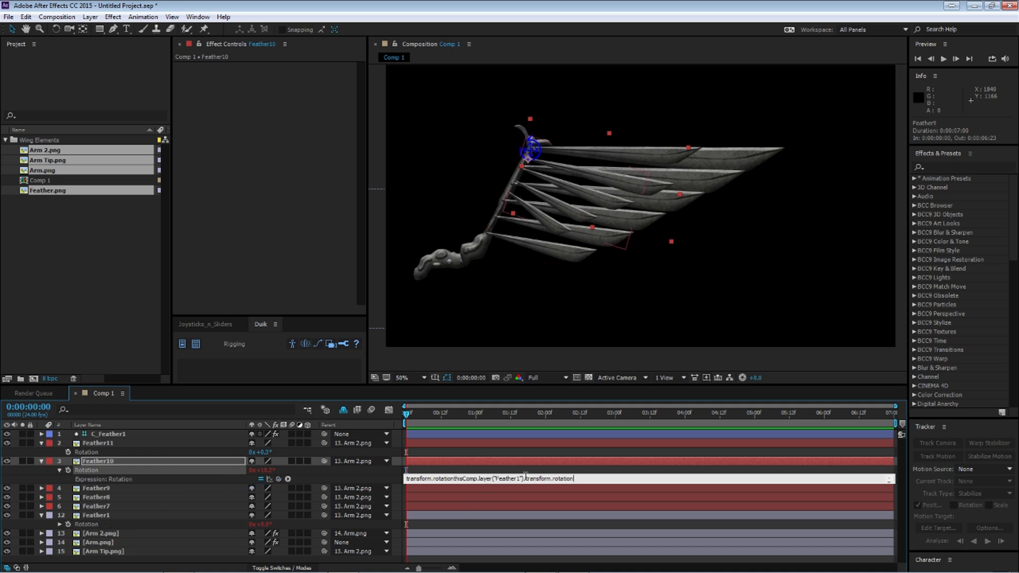
pyautogui.moveTo(575, 477); pyautogui.dragTo(334, 493)
pyautogui.press('BackSpace')
pyautogui.moveTo(269, 479); pyautogui.dragTo(88, 524)
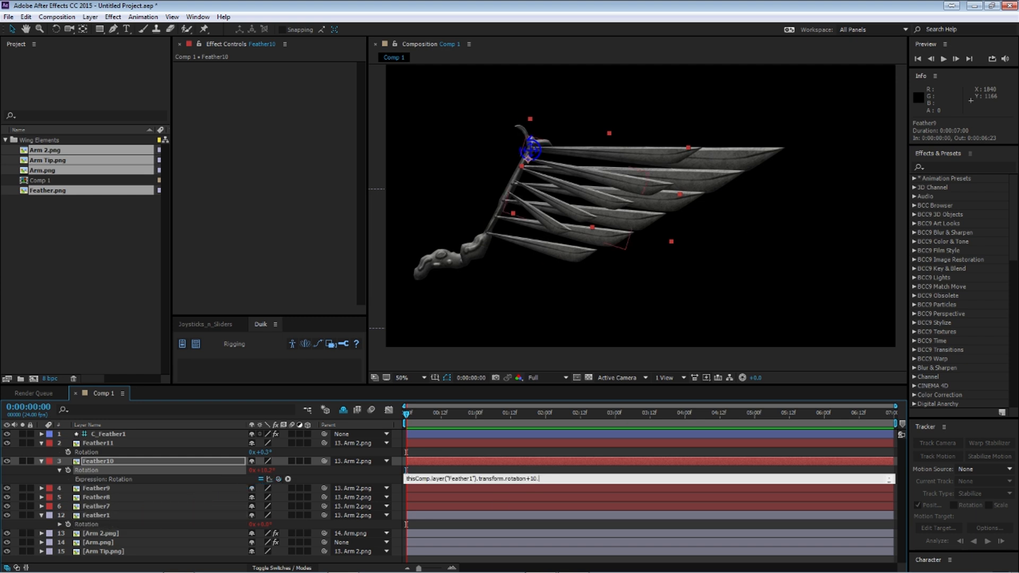
pyautogui.press('KP_Enter')
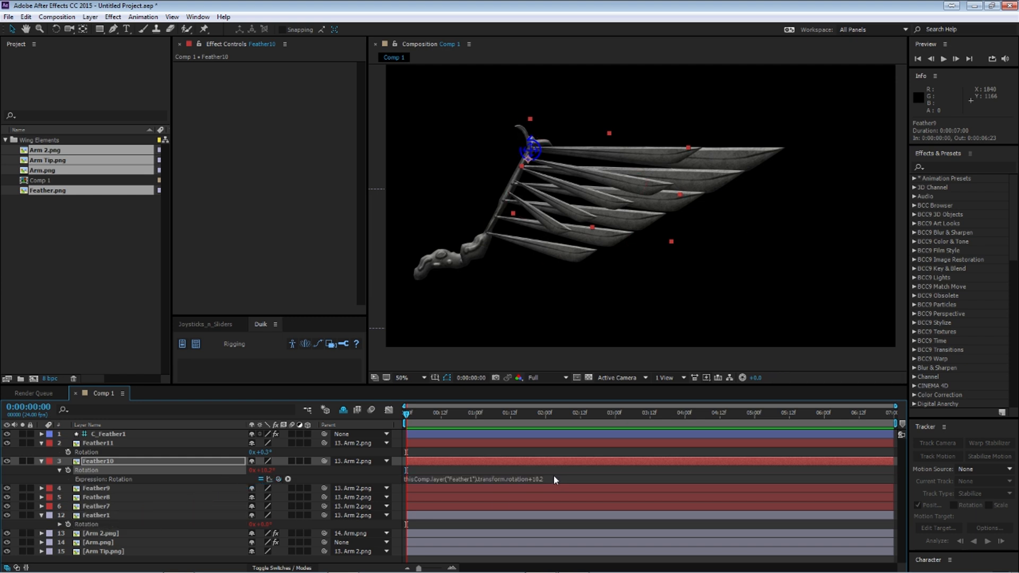
pyautogui.click(41, 461)
# Step: Link Feather11's Rotation to Feather1's Rotation with an expression offset of +0.3 and collapse the layer
pyautogui.keyDown('alt'); pyautogui.click(68, 452); pyautogui.keyUp('alt')
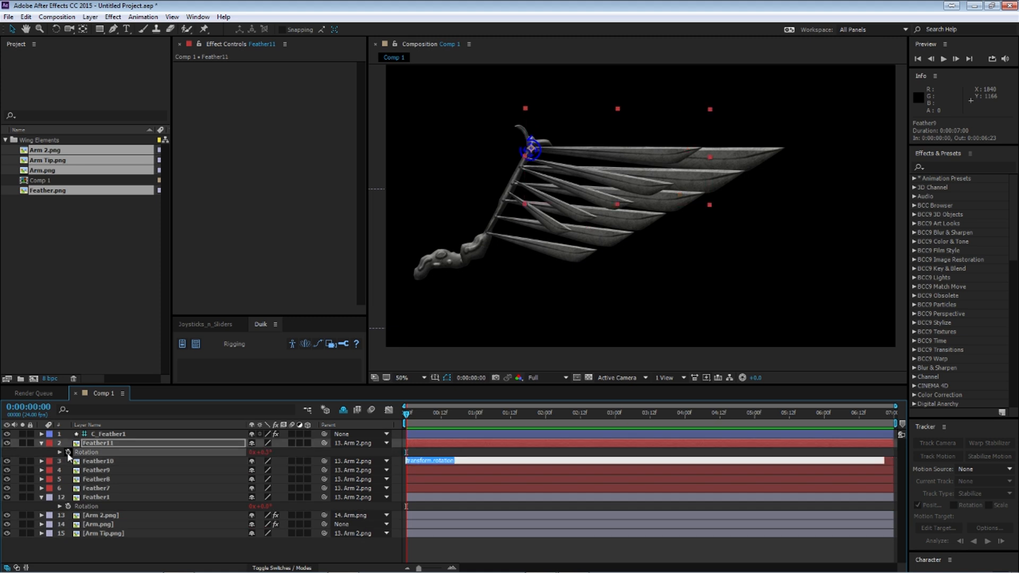
pyautogui.moveTo(279, 461); pyautogui.dragTo(126, 514)
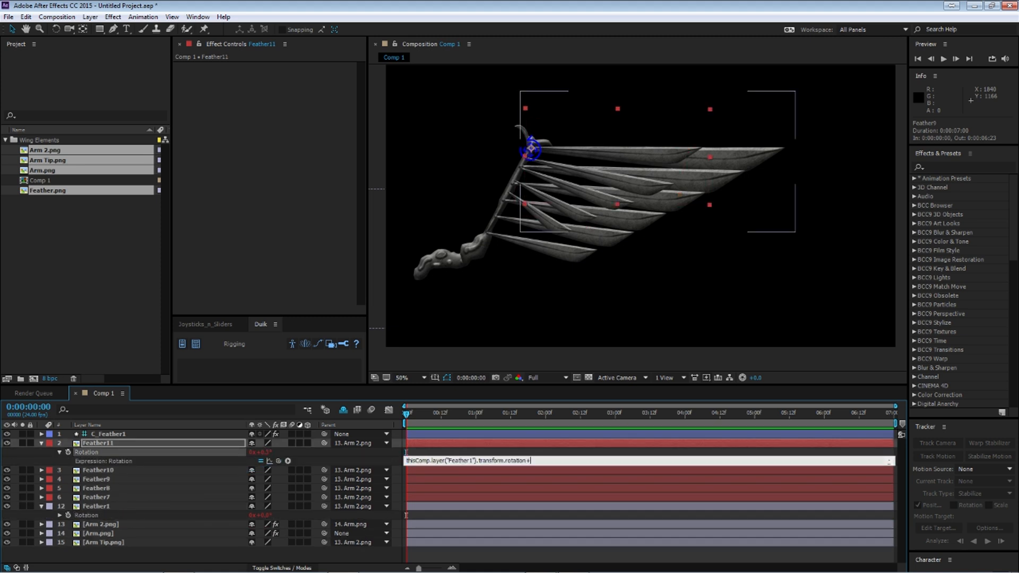
pyautogui.write('+0.3')
pyautogui.press('KP_Enter')
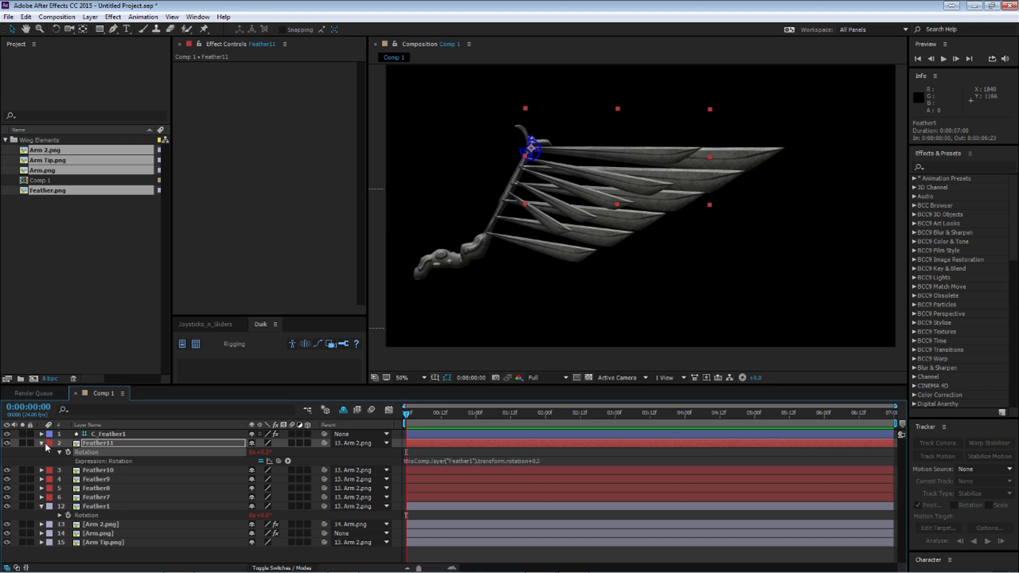
pyautogui.click(42, 444)
# Step: Test the feather links by rotating the C_Feather1 controller, undo the rotation and deselect it
pyautogui.click(134, 434)
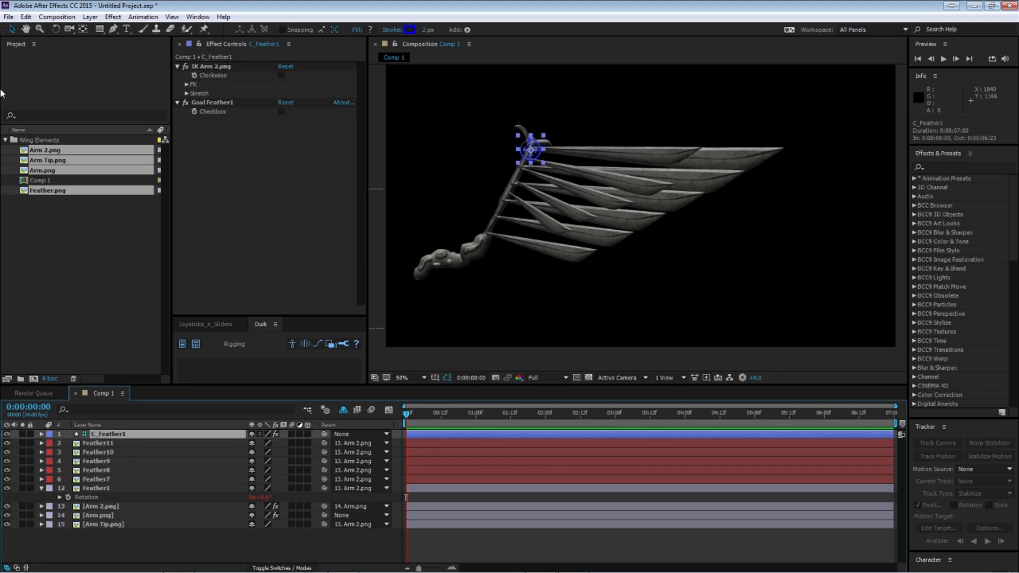
pyautogui.click(55, 28)
pyautogui.moveTo(543, 162); pyautogui.dragTo(514, 237)
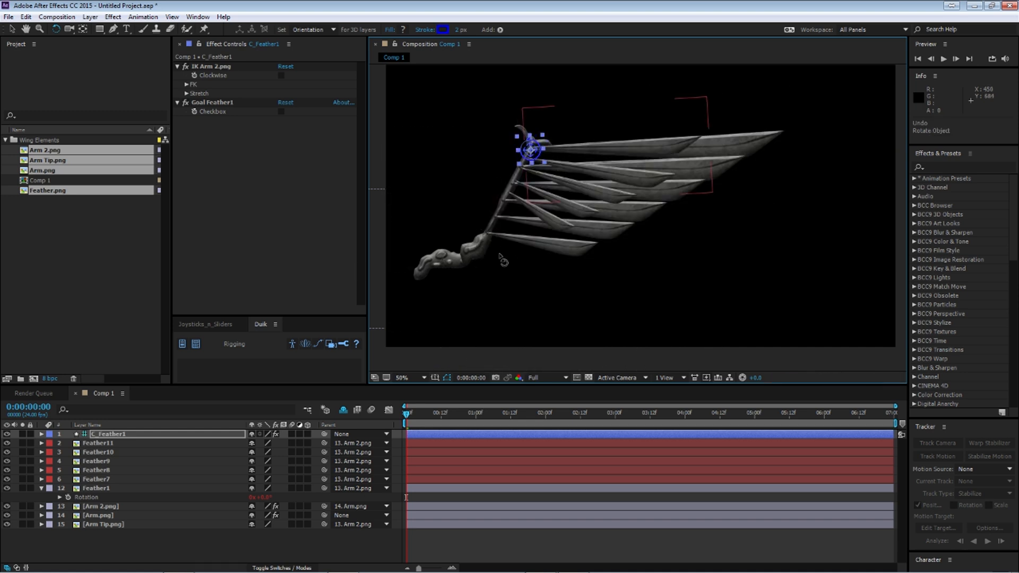
pyautogui.click(149, 547)
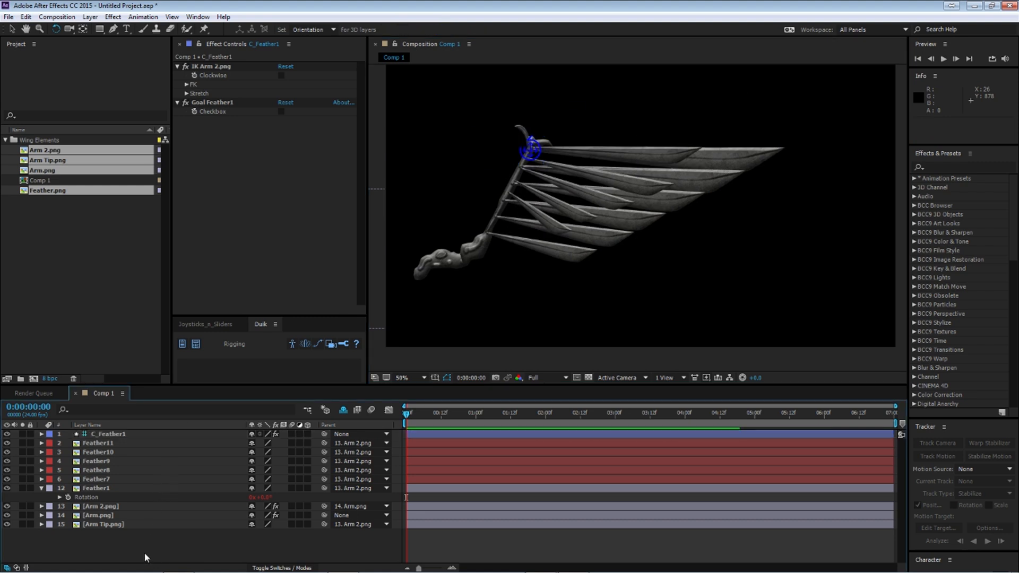
# Step: Collapse Feather1, mark Feather7 to Feather11 as shy, and display all shy layers in the timeline again
pyautogui.click(42, 488)
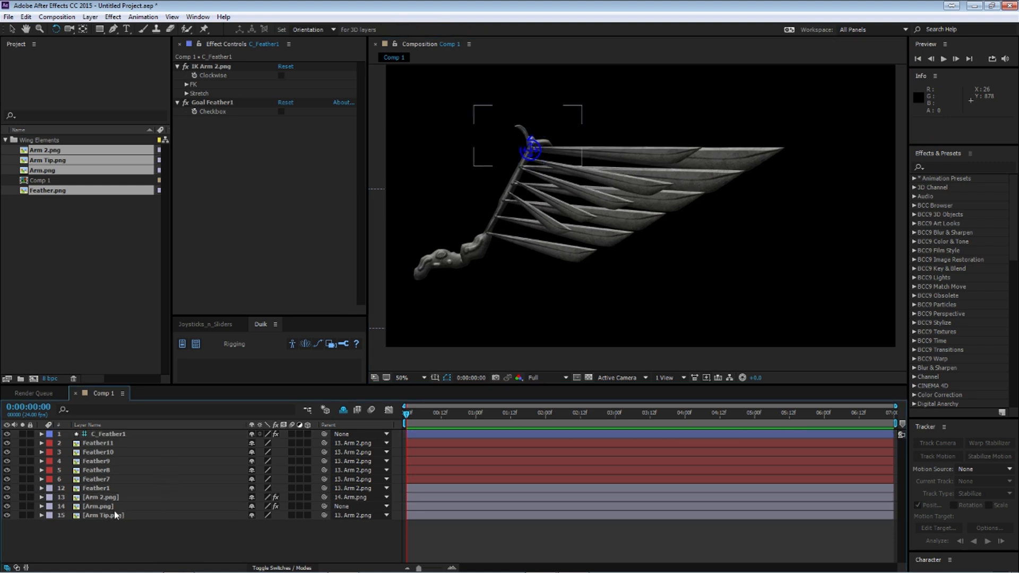
pyautogui.click(89, 479)
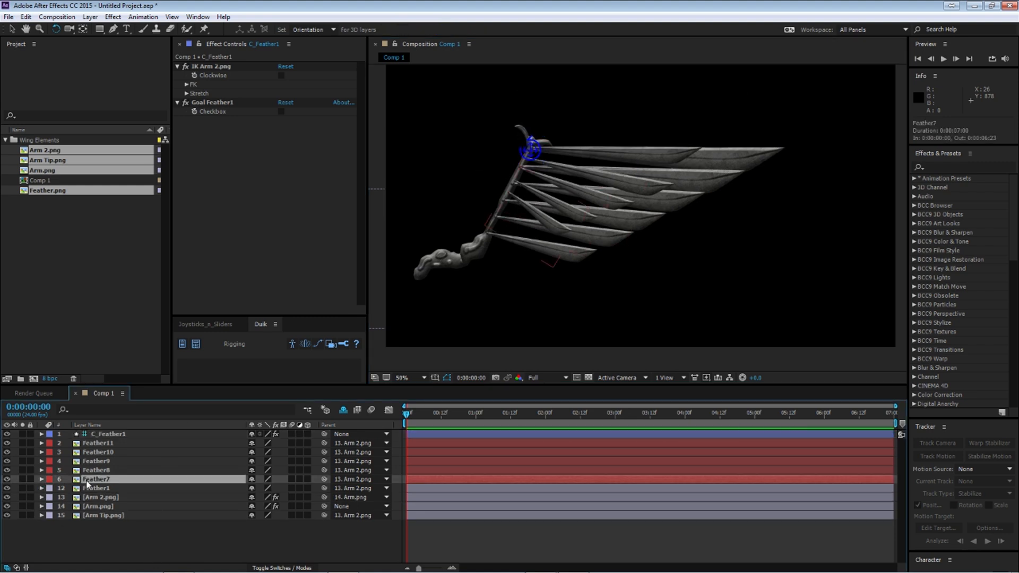
pyautogui.keyDown('shift'); pyautogui.click(95, 444); pyautogui.keyUp('shift')
pyautogui.click(252, 444)
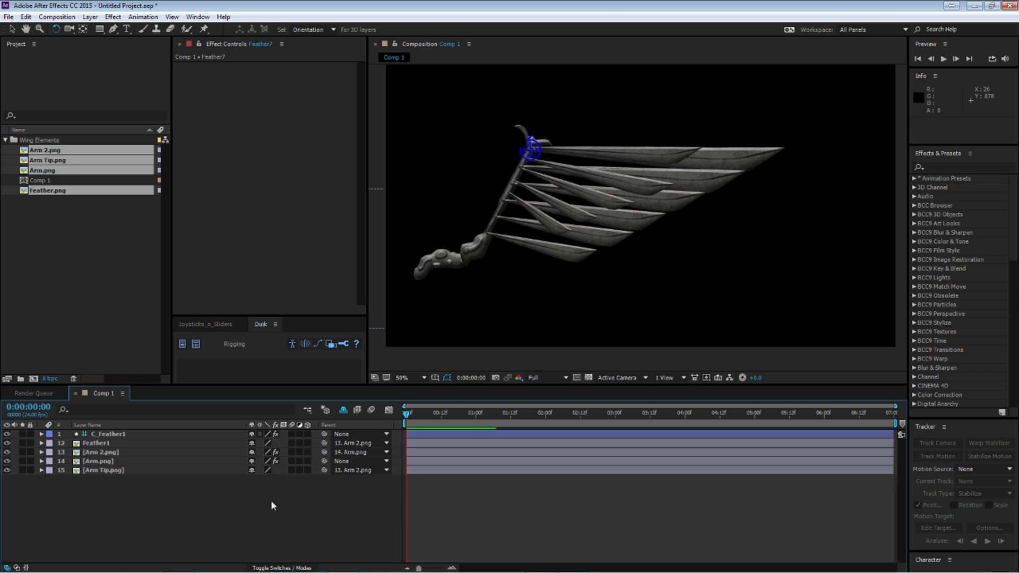
pyautogui.click(325, 410)
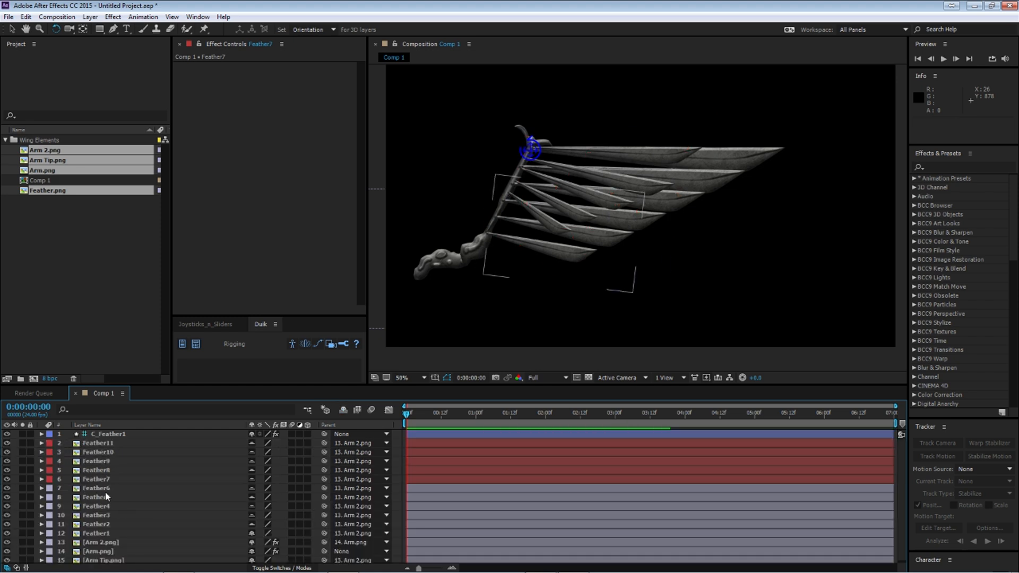
# Step: Duplicate the Feather2 to Feather6 layers
pyautogui.click(103, 488)
pyautogui.click(110, 532)
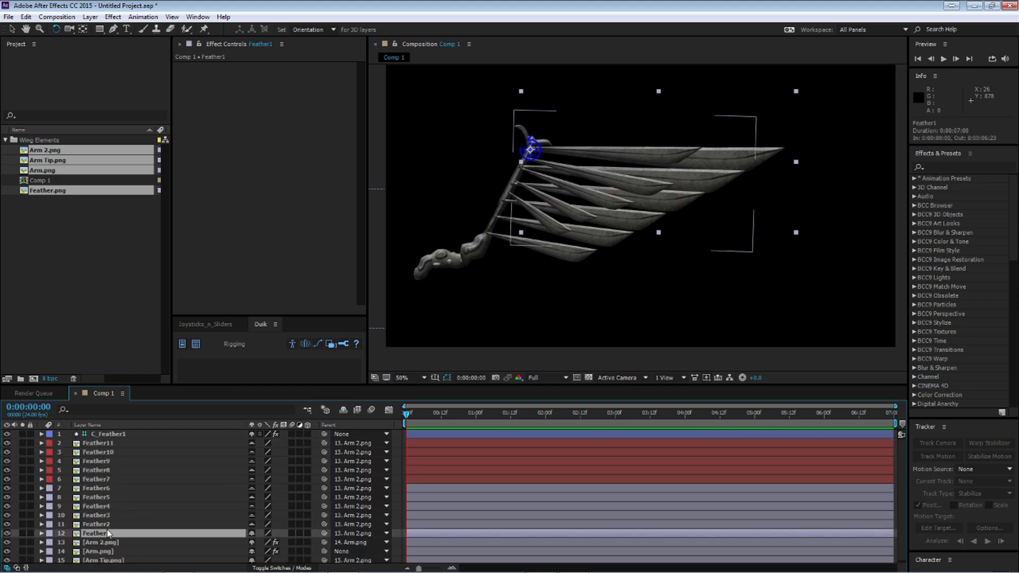
pyautogui.click(106, 524)
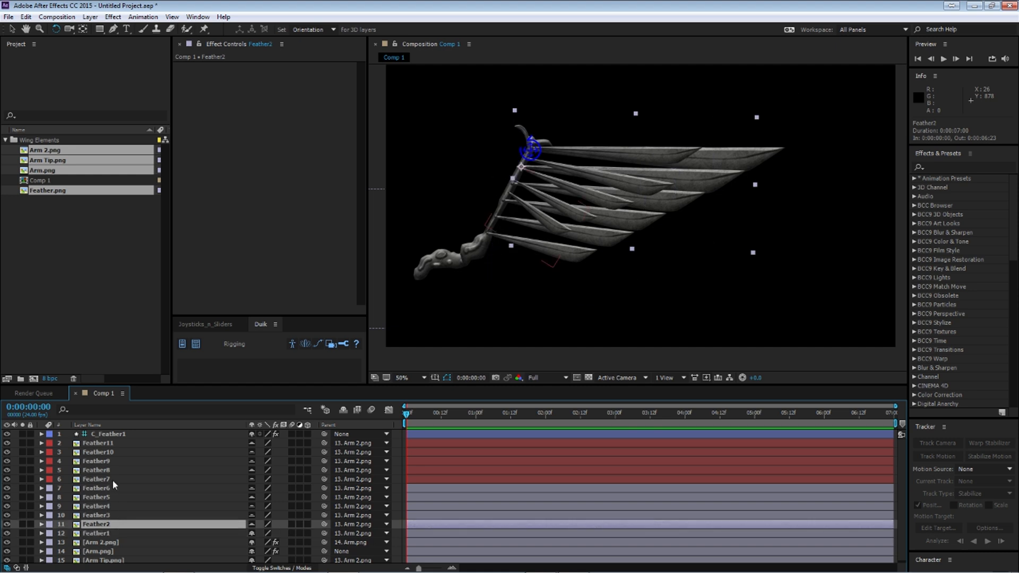
pyautogui.keyDown('shift'); pyautogui.click(113, 489); pyautogui.keyUp('shift')
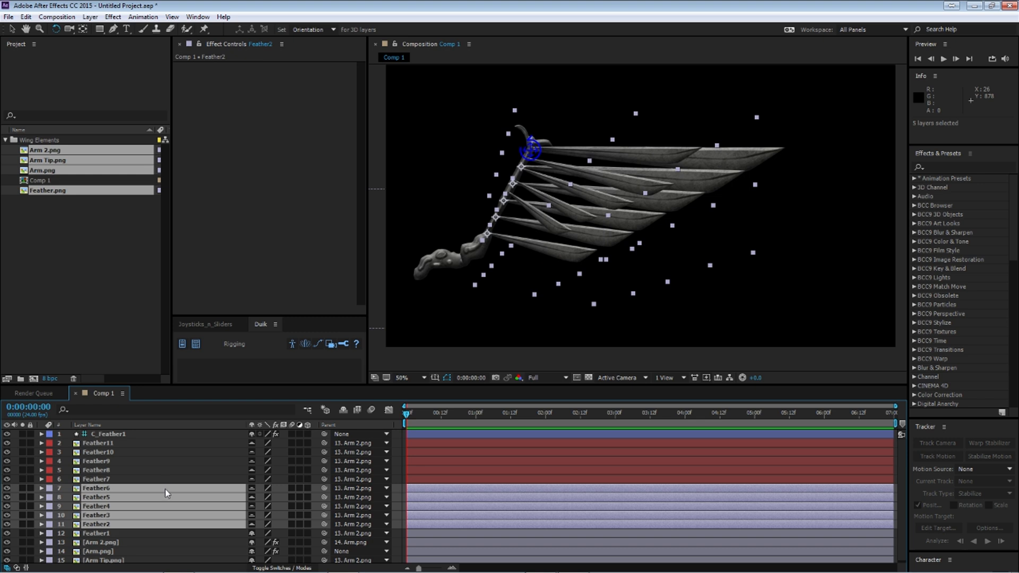
pyautogui.hotkey('ctrl', 'd')
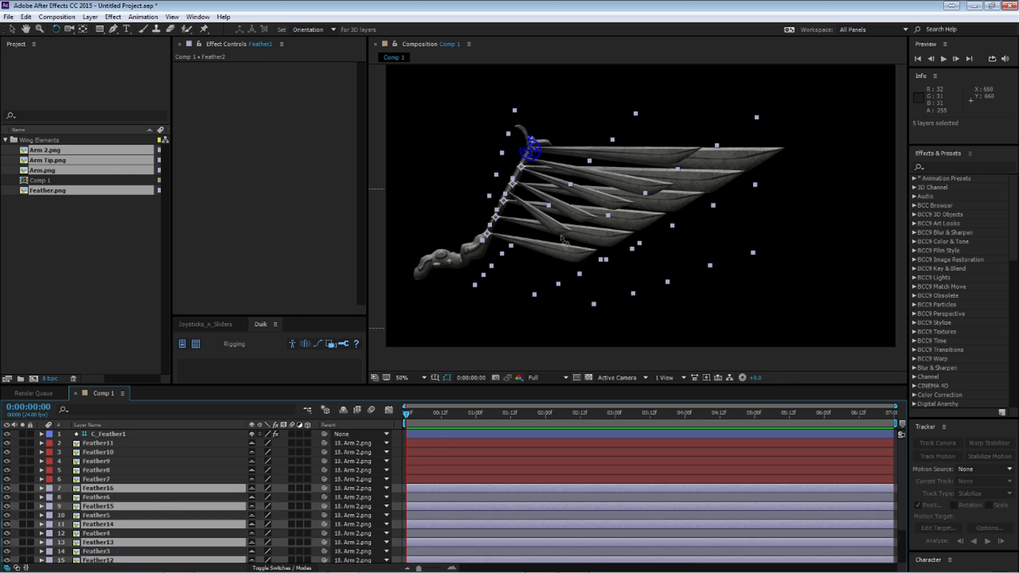
# Step: Scale the duplicated feathers down, with Feather12 at about 89%, 95%, and shift them up the arm into the gaps between the original feathers
pyautogui.click(12, 30)
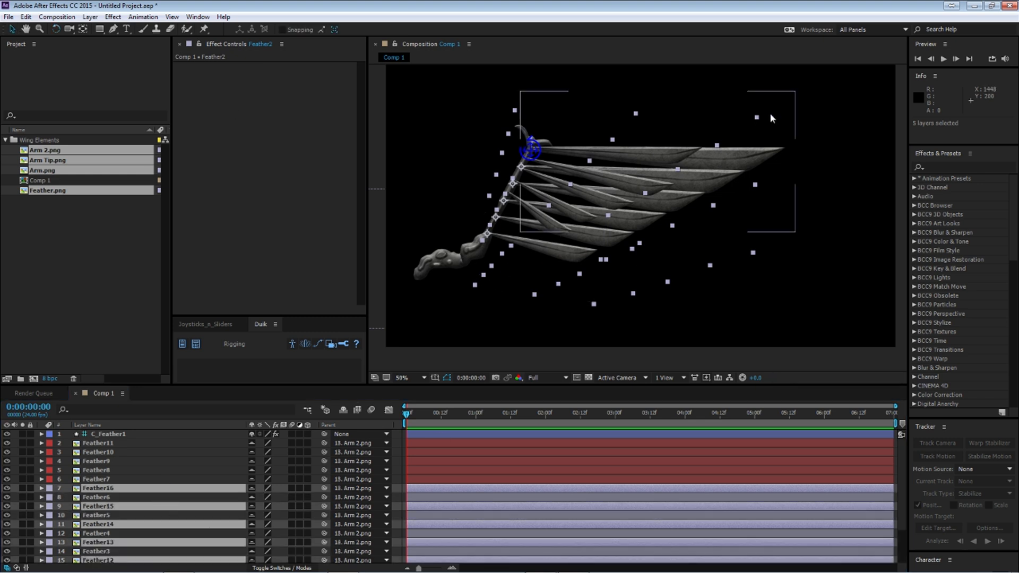
pyautogui.moveTo(758, 116); pyautogui.dragTo(735, 119)
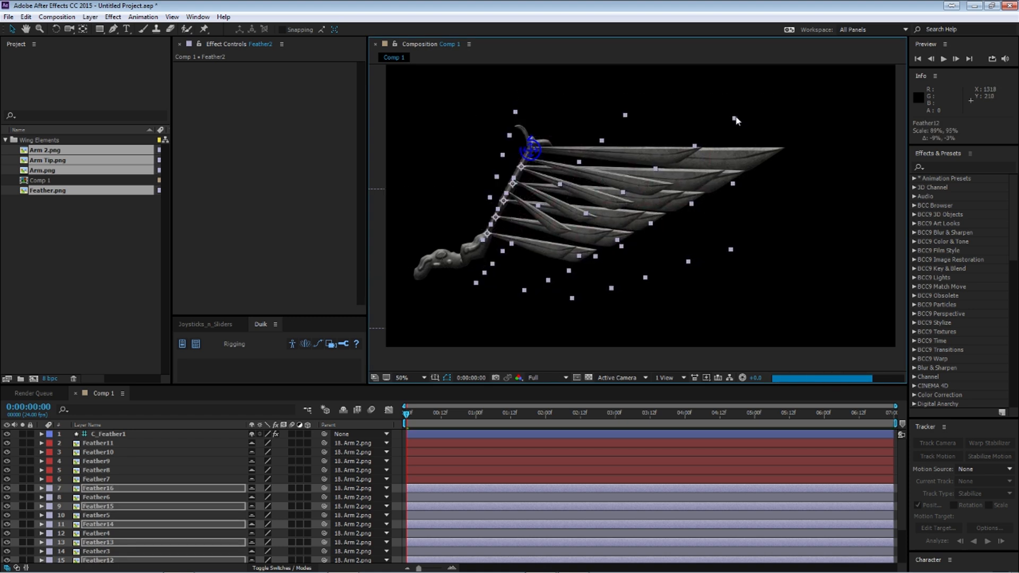
pyautogui.scroll(1, 622, 250)
pyautogui.moveTo(608, 247); pyautogui.dragTo(636, 268)
pyautogui.moveTo(561, 260); pyautogui.dragTo(568, 248)
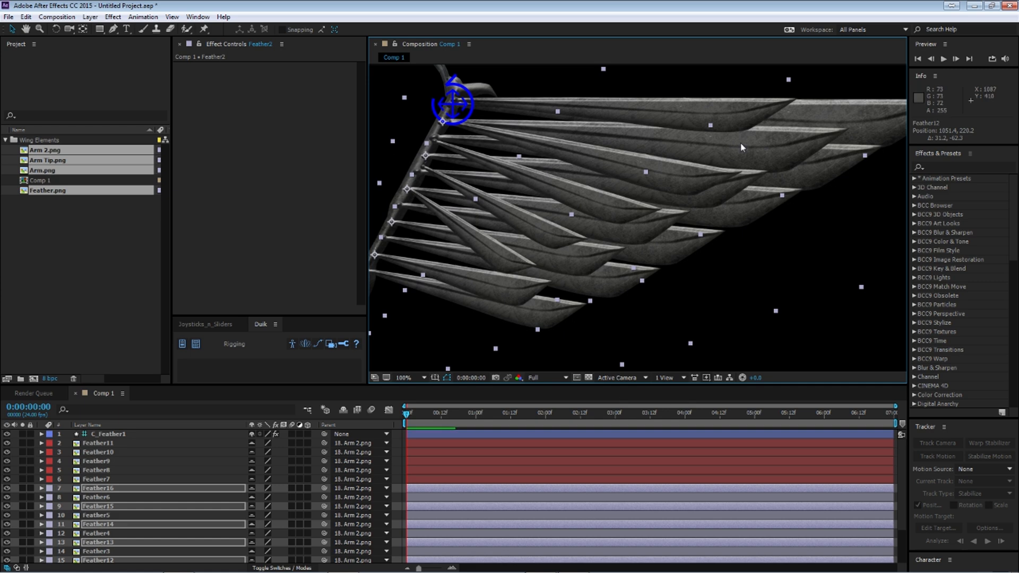
# Step: Reduce the duplicated feathers further, with Feather16 at about 35%, 65%, and fine-tune their position along the arm
pyautogui.scroll(-2, 572, 322)
pyautogui.moveTo(587, 304); pyautogui.dragTo(581, 303)
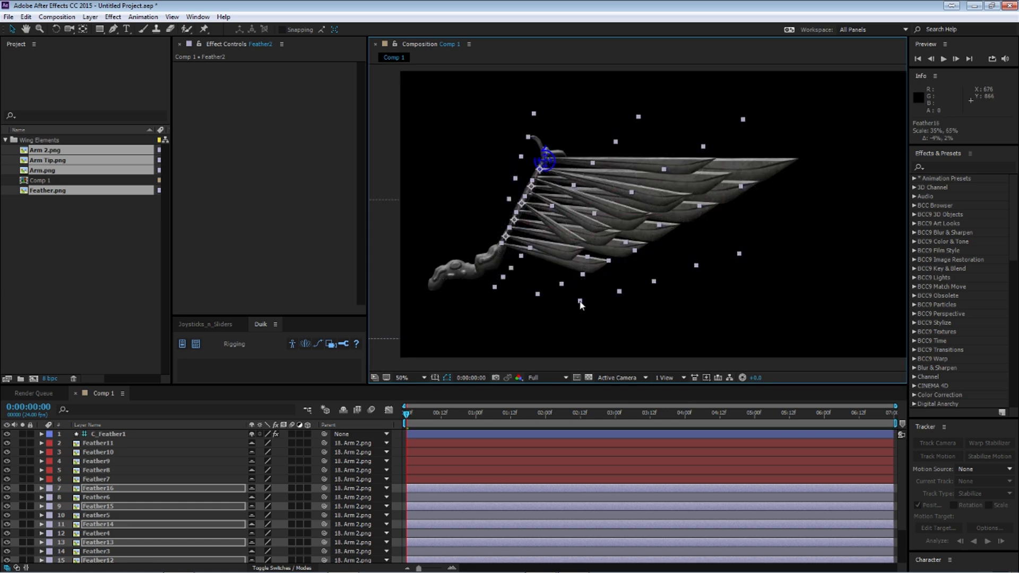
pyautogui.scroll(2, 586, 275)
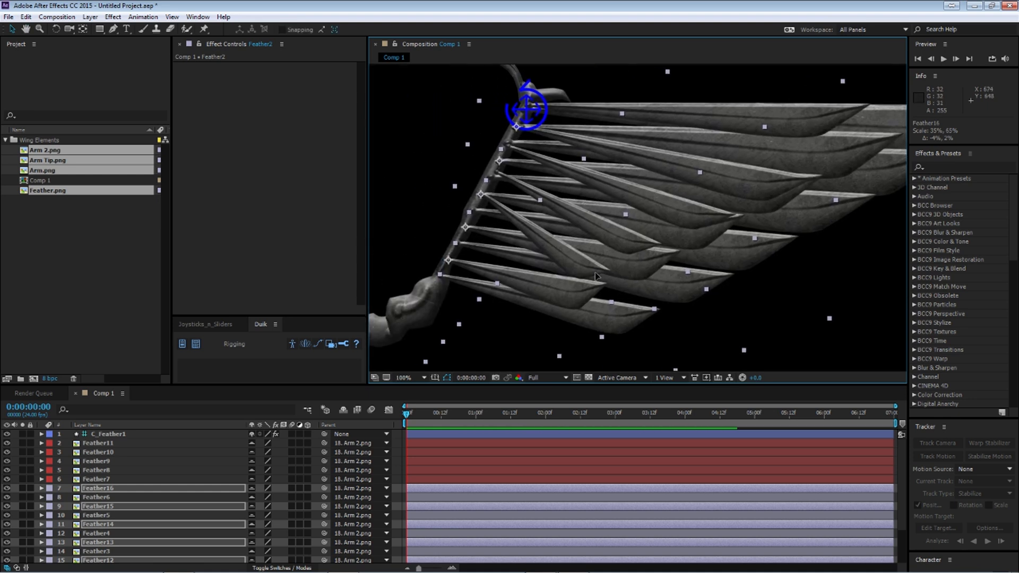
pyautogui.moveTo(596, 275); pyautogui.dragTo(597, 275)
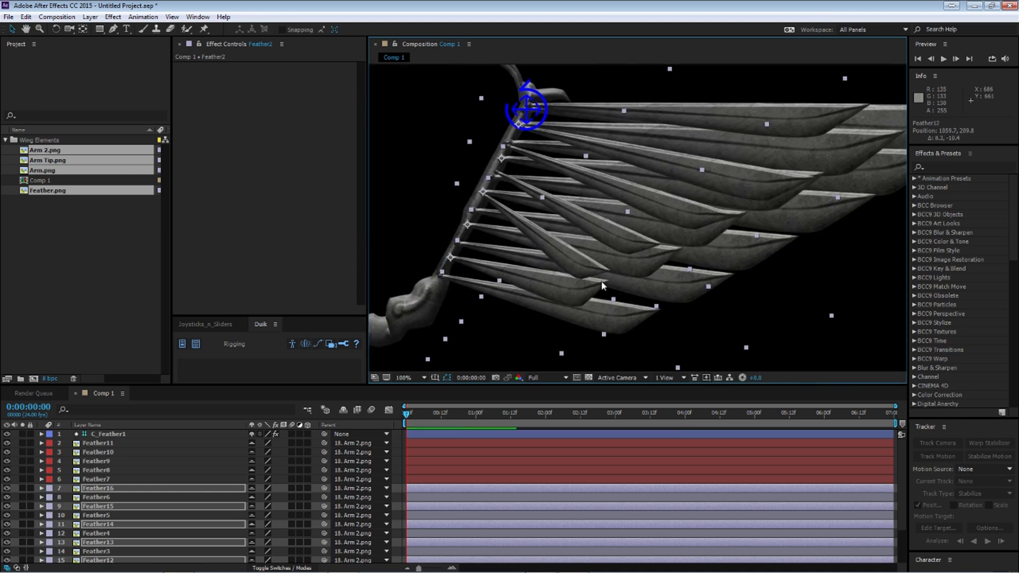
pyautogui.moveTo(625, 244); pyautogui.dragTo(623, 242)
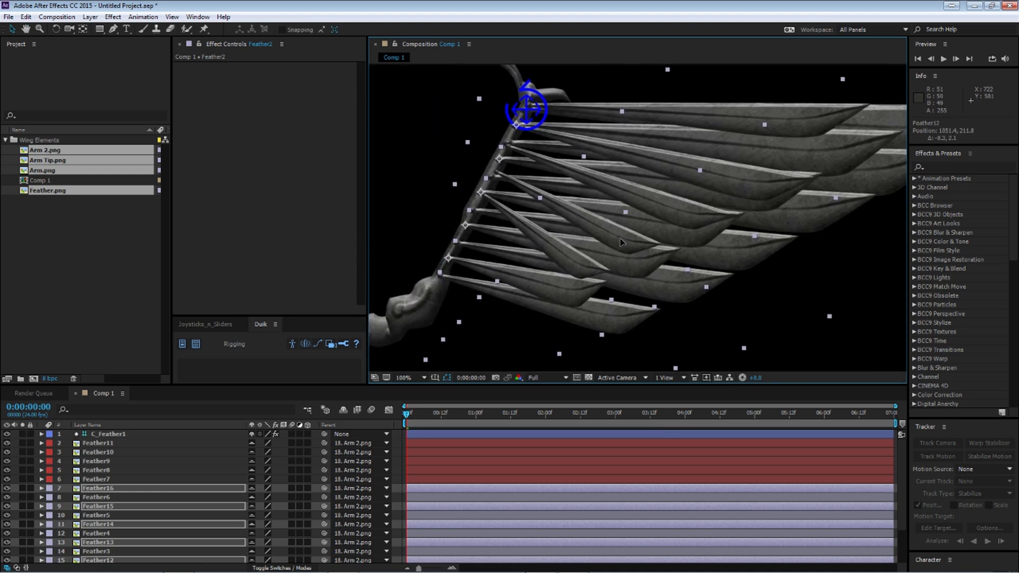
pyautogui.scroll(-2, 623, 241)
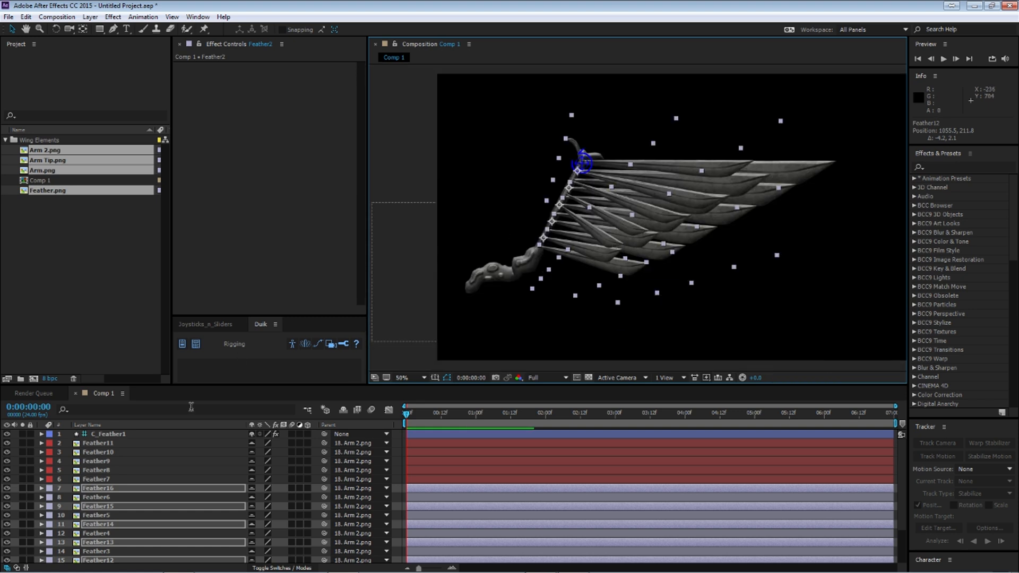
# Step: Move Feather12 to Feather16 directly below C_Feather1 in the layer stack and try the Aqua, Pink and Brown labels on them
pyautogui.moveTo(111, 488); pyautogui.dragTo(132, 437)
pyautogui.click(50, 444)
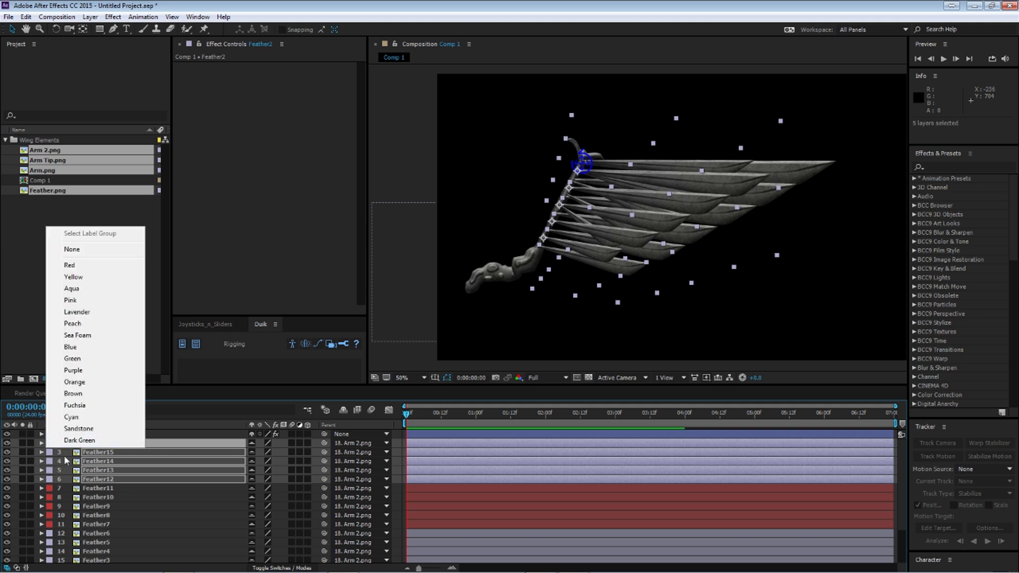
pyautogui.click(78, 293)
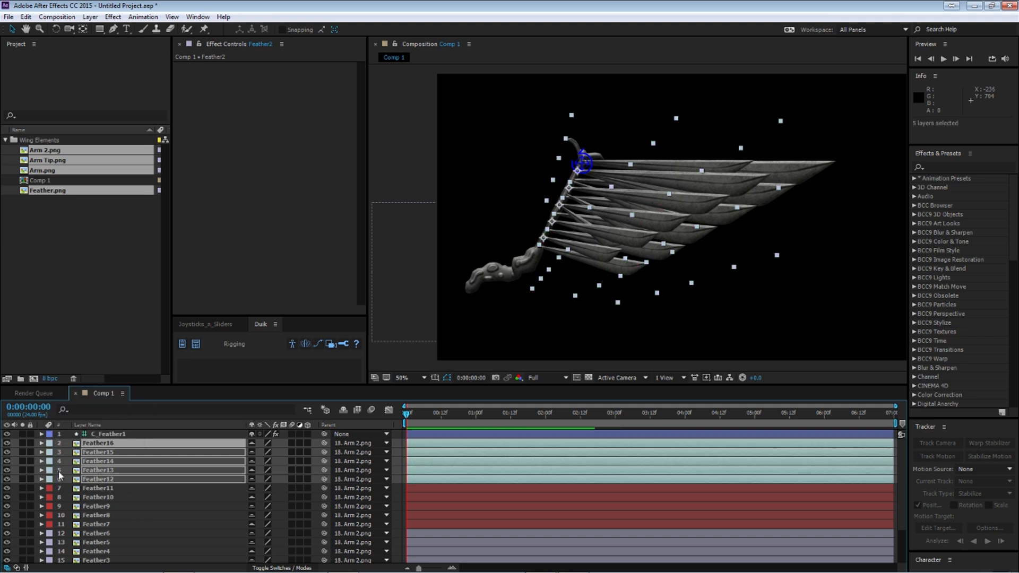
pyautogui.click(50, 479)
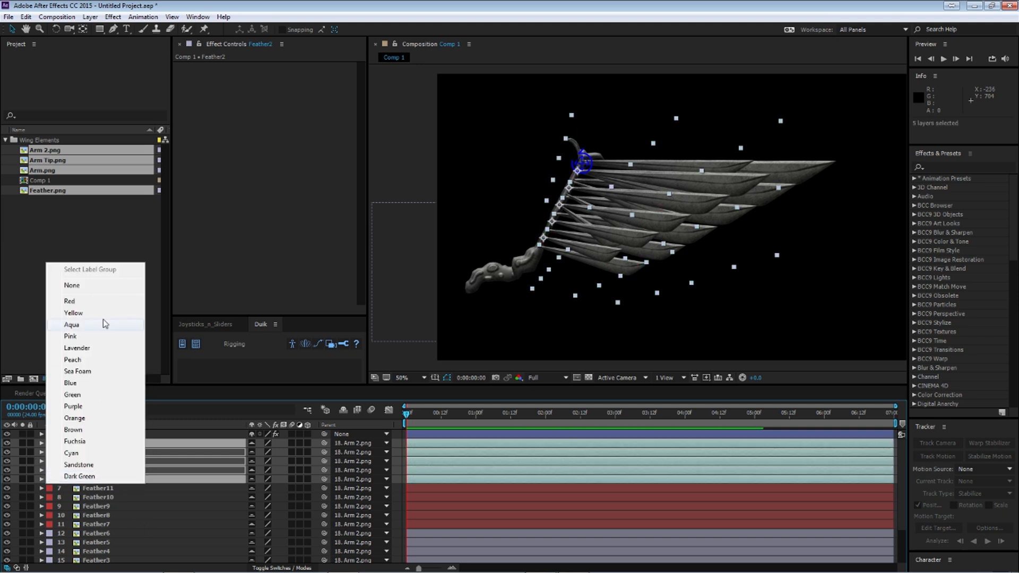
pyautogui.click(70, 336)
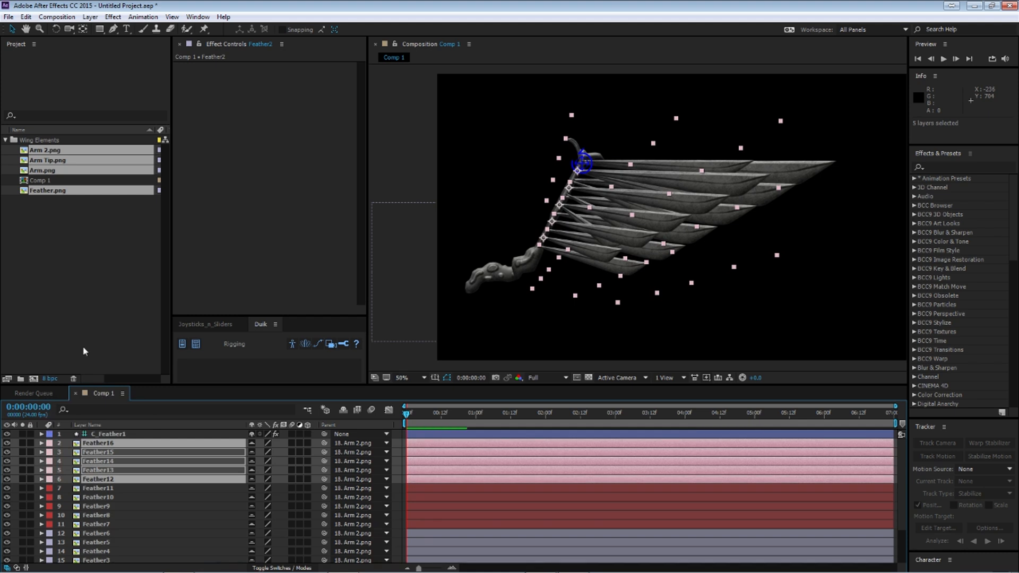
pyautogui.click(52, 465)
pyautogui.click(84, 413)
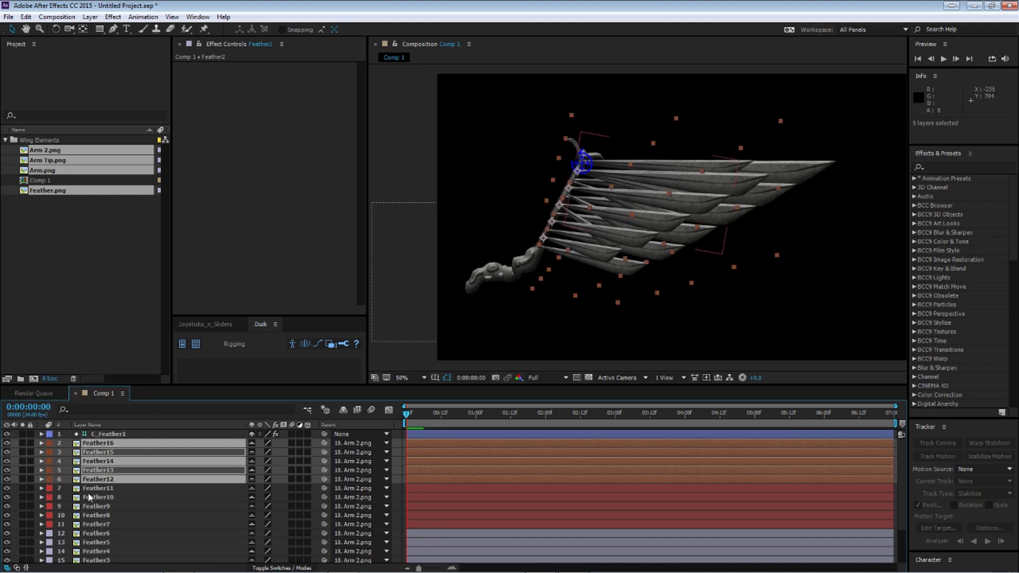
# Step: Set the label colour of Feather12 to Feather16 to Orange
pyautogui.click(107, 489)
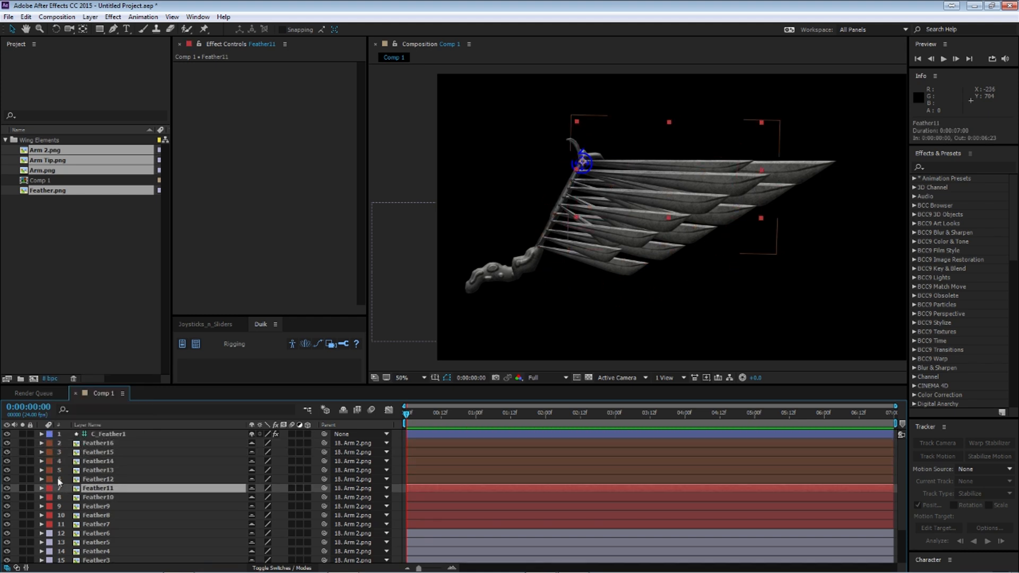
pyautogui.click(101, 479)
pyautogui.keyDown('shift'); pyautogui.click(43, 446); pyautogui.keyUp('shift')
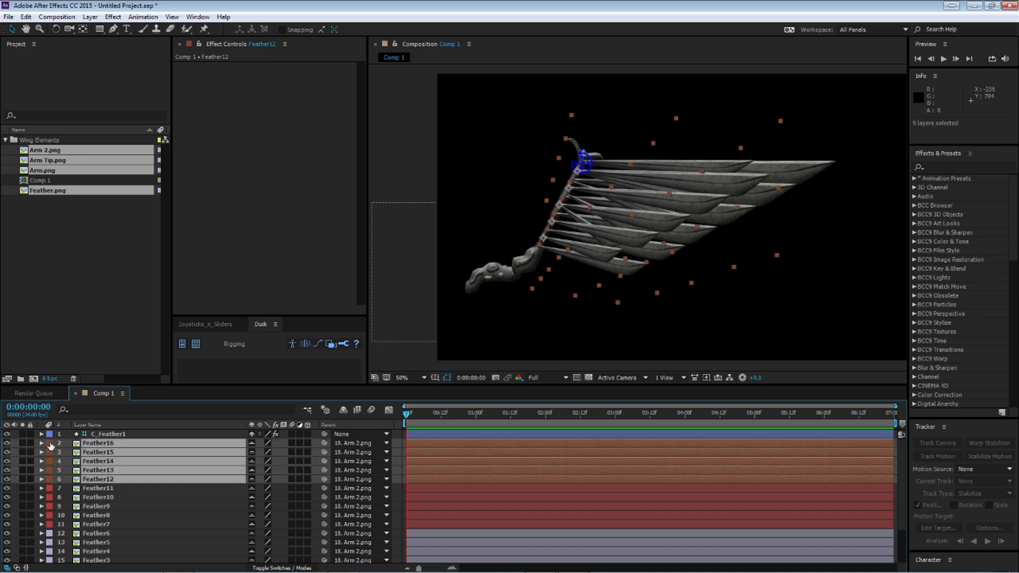
pyautogui.click(50, 445)
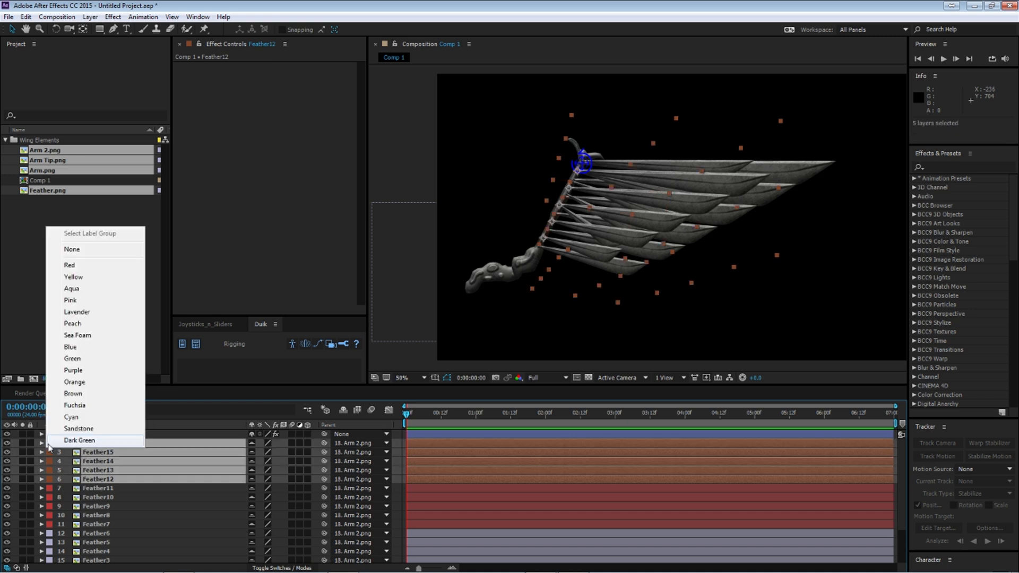
pyautogui.click(76, 383)
# Step: Move the red-labelled Feather7 to Feather11 layers above Feather16 in the layer stack
pyautogui.click(118, 524)
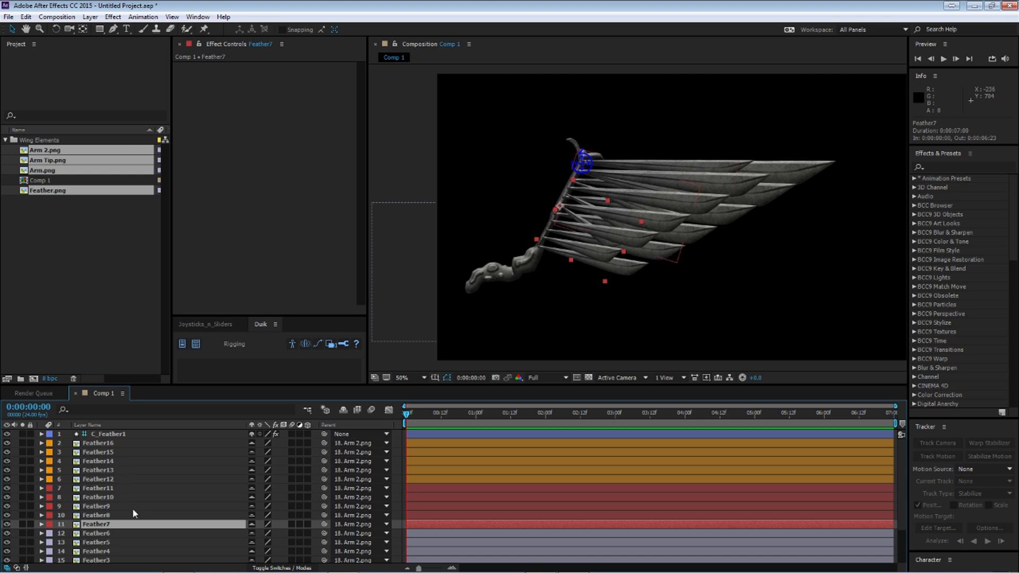
pyautogui.click(106, 488)
pyautogui.keyDown('shift'); pyautogui.click(101, 525); pyautogui.keyUp('shift')
pyautogui.moveTo(106, 526); pyautogui.dragTo(125, 448)
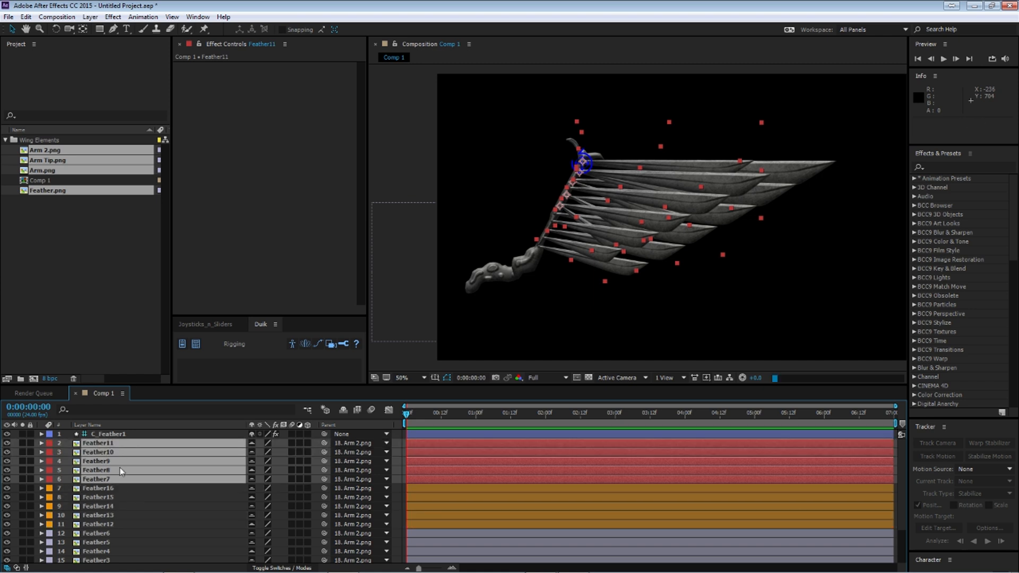
# Step: Scale Feather7 to Feather11 down together, with Feather7 at about 22%, 42%
pyautogui.click(137, 515)
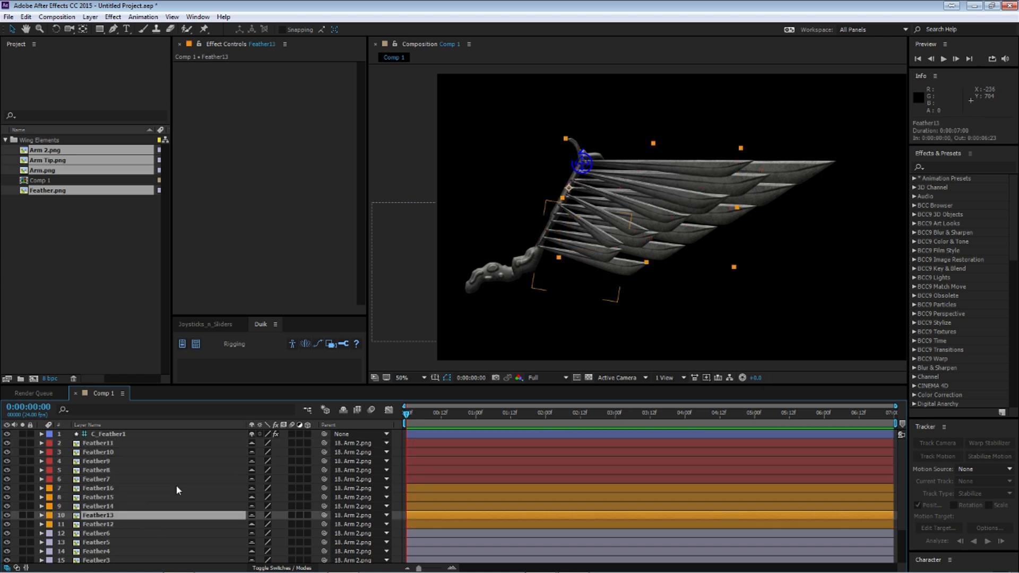
pyautogui.click(109, 480)
pyautogui.keyDown('shift'); pyautogui.click(110, 444); pyautogui.keyUp('shift')
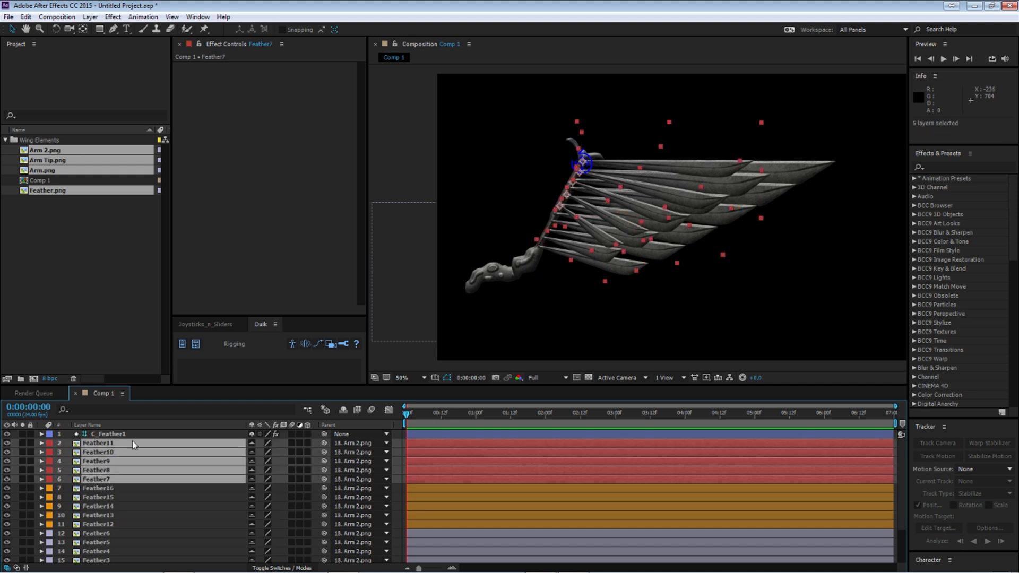
pyautogui.moveTo(614, 225); pyautogui.dragTo(609, 238)
pyautogui.moveTo(599, 292); pyautogui.dragTo(581, 271)
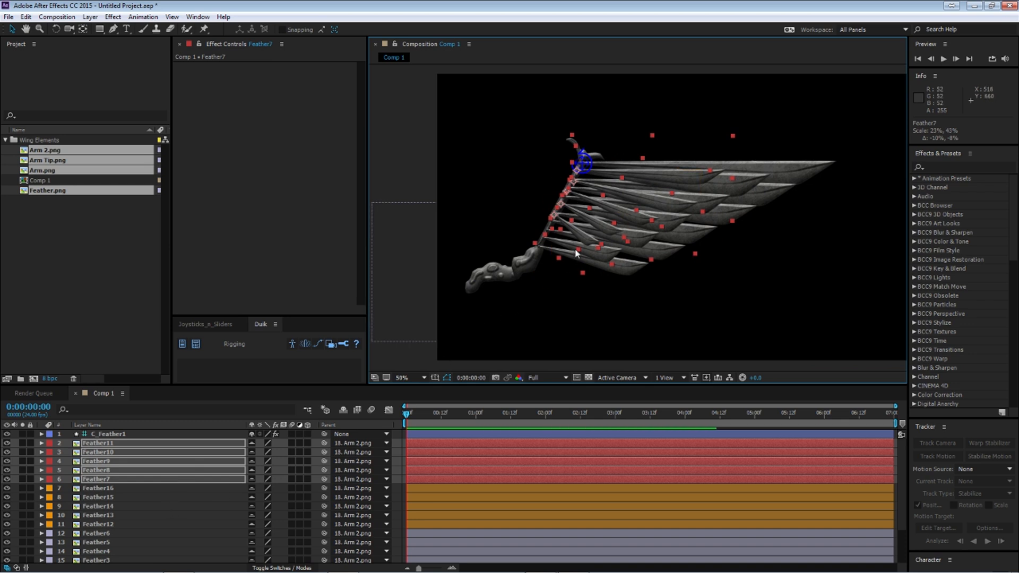
pyautogui.moveTo(581, 273); pyautogui.dragTo(579, 273)
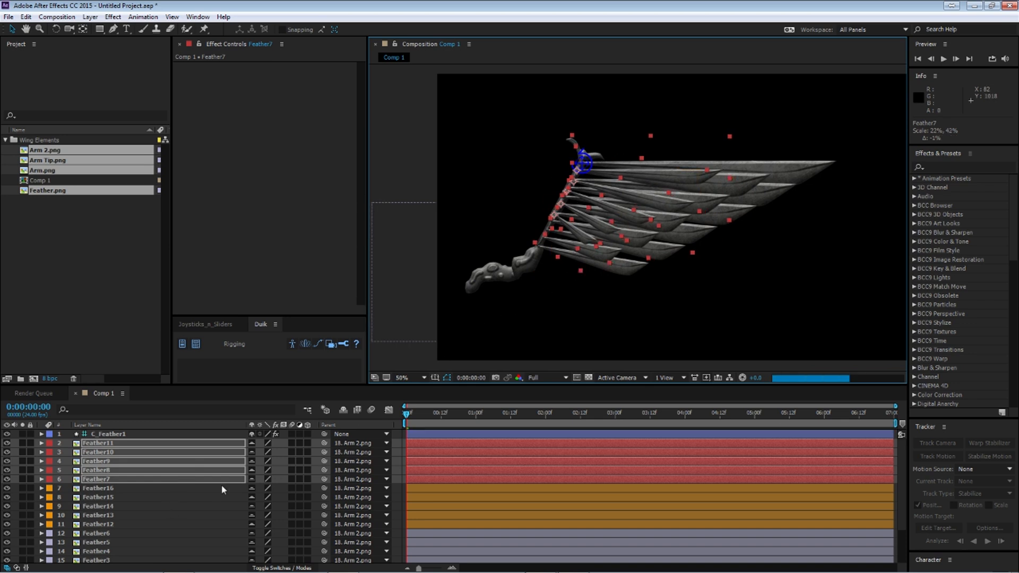
# Step: Flatten Feather1 to Feather6 vertically together, bringing Feather1's scale to about 112%, 85%
pyautogui.click(160, 506)
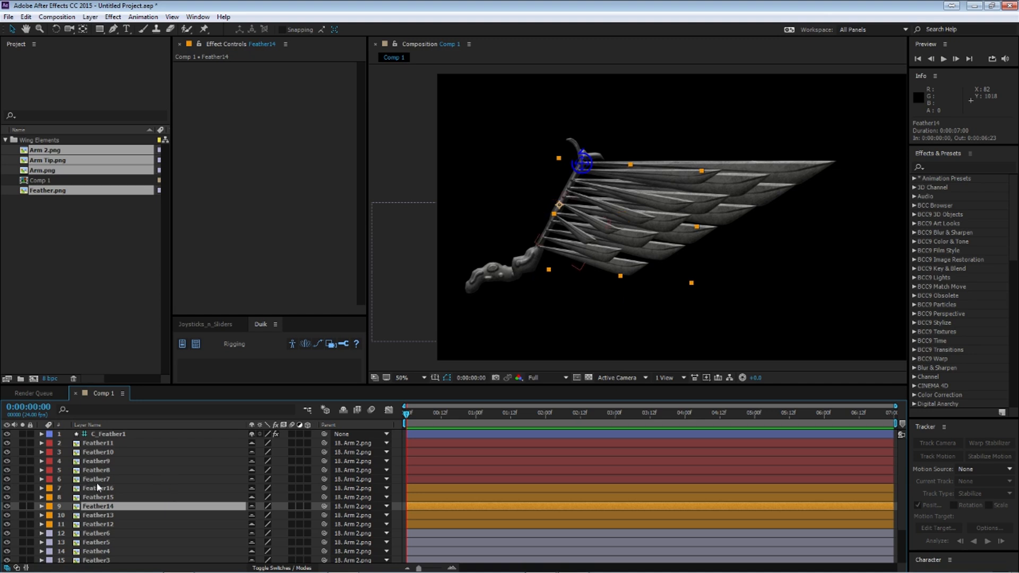
pyautogui.scroll(-1, 95, 501)
pyautogui.click(92, 508)
pyautogui.scroll(-1, 104, 512)
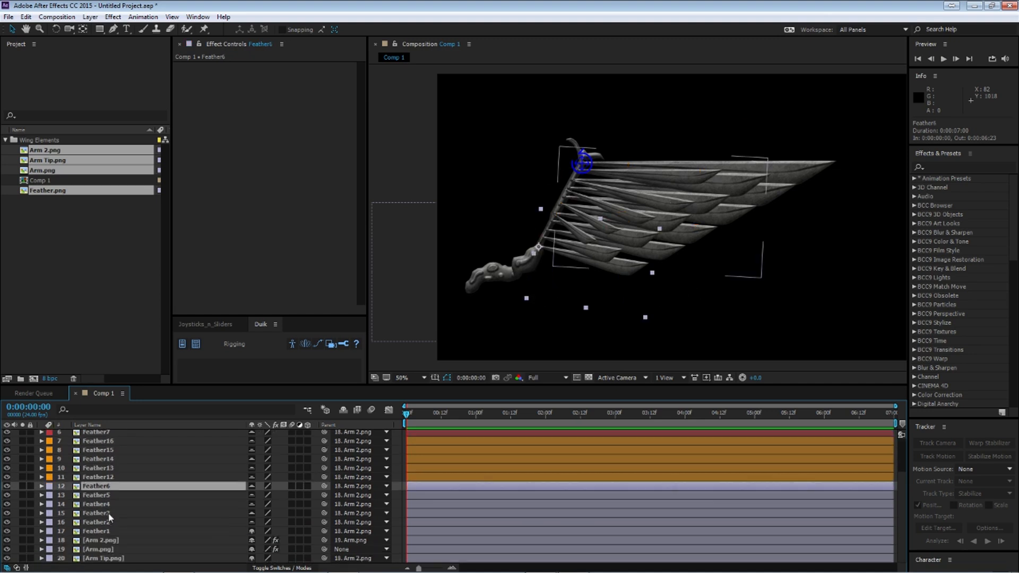
pyautogui.keyDown('shift'); pyautogui.click(103, 531); pyautogui.keyUp('shift')
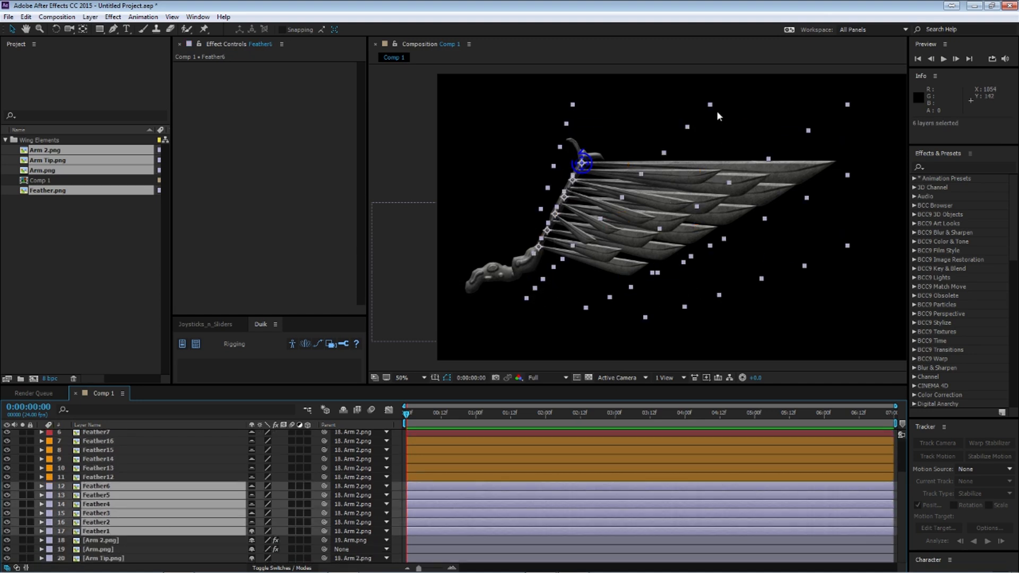
pyautogui.moveTo(714, 106); pyautogui.dragTo(710, 115)
pyautogui.moveTo(709, 115); pyautogui.dragTo(708, 125)
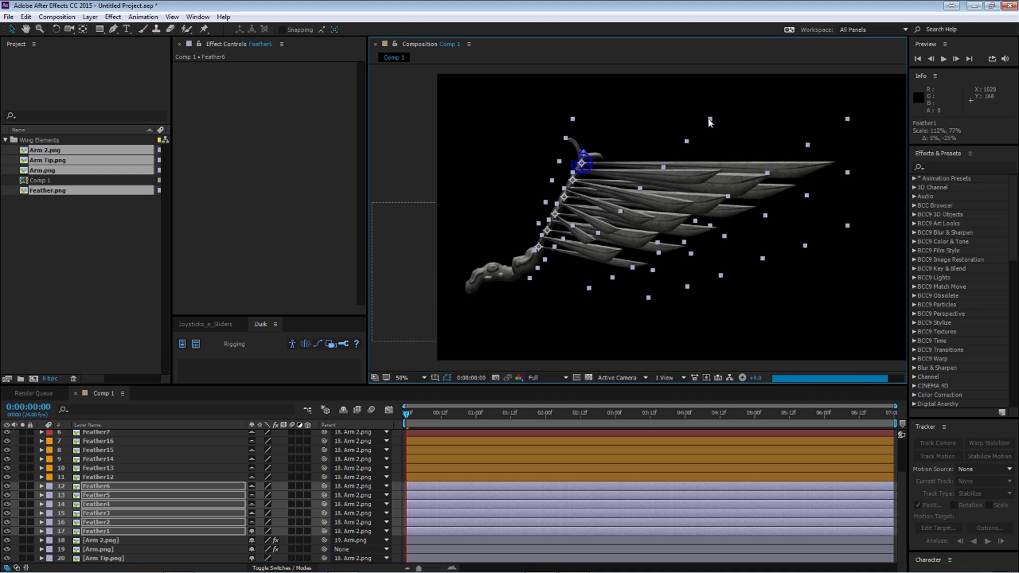
pyautogui.moveTo(708, 124); pyautogui.dragTo(710, 114)
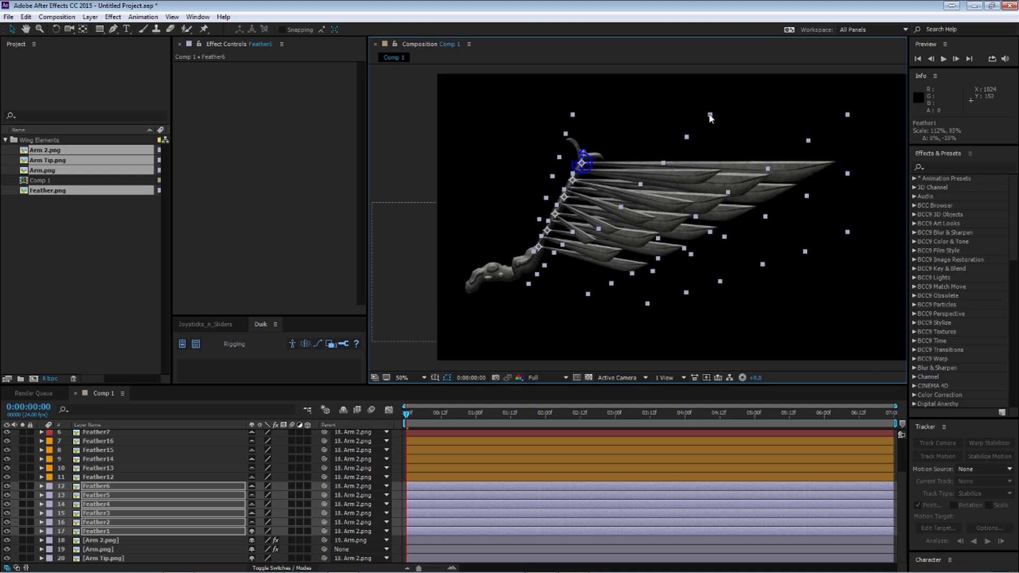
# Step: Hide the shy layers in the timeline and mark Feather1, Arm 2.png, Arm.png and Arm Tip.png as shy too
pyautogui.click(134, 460)
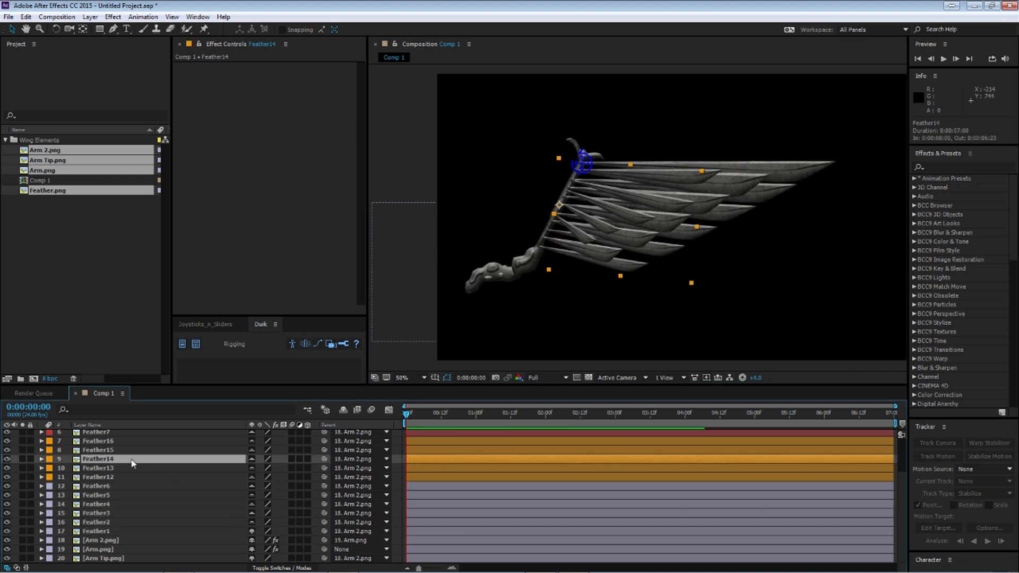
pyautogui.scroll(3, 111, 445)
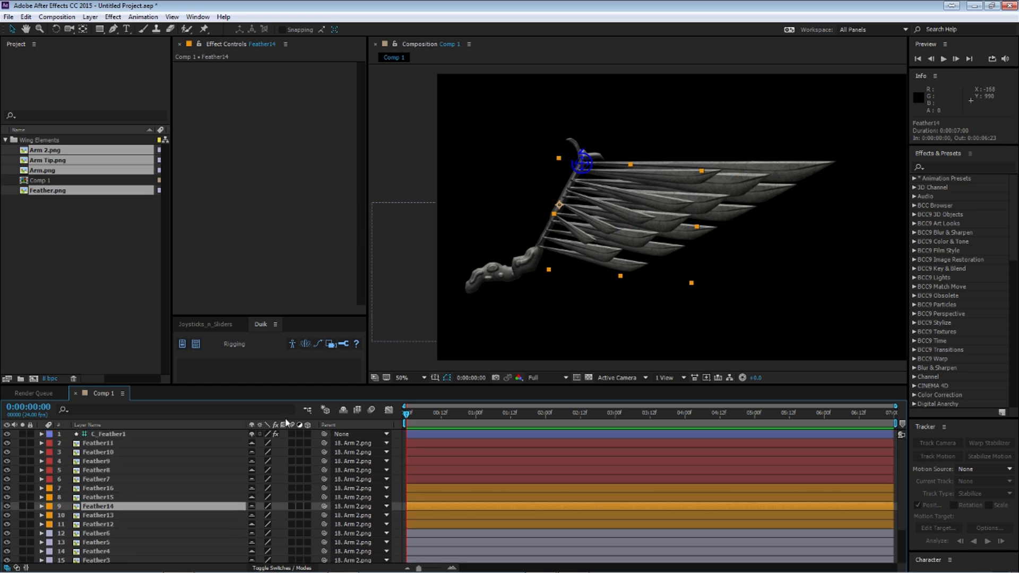
pyautogui.click(343, 410)
pyautogui.click(99, 444)
pyautogui.keyDown('shift'); pyautogui.click(107, 470); pyautogui.keyUp('shift')
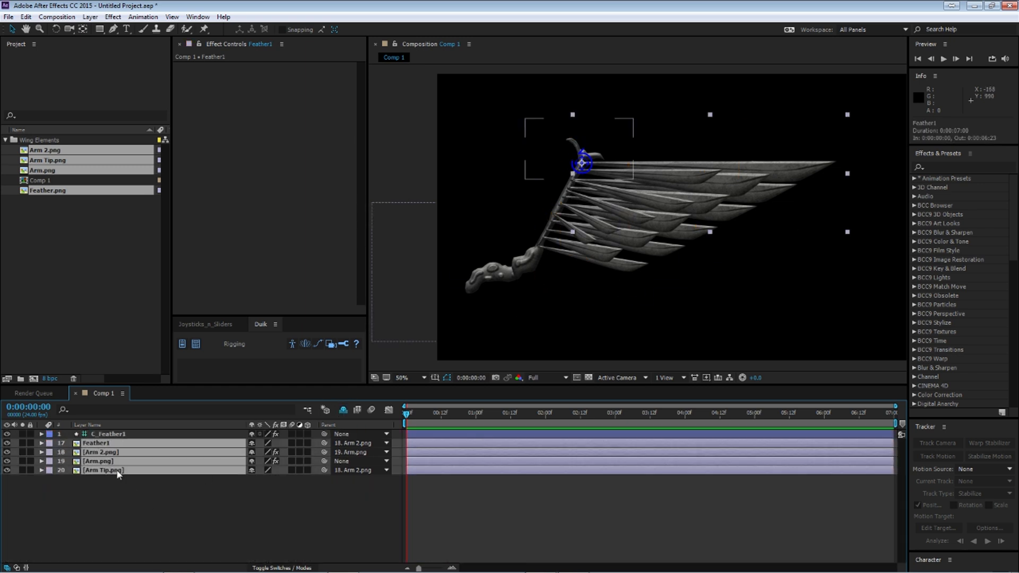
pyautogui.click(344, 411)
pyautogui.click(276, 531)
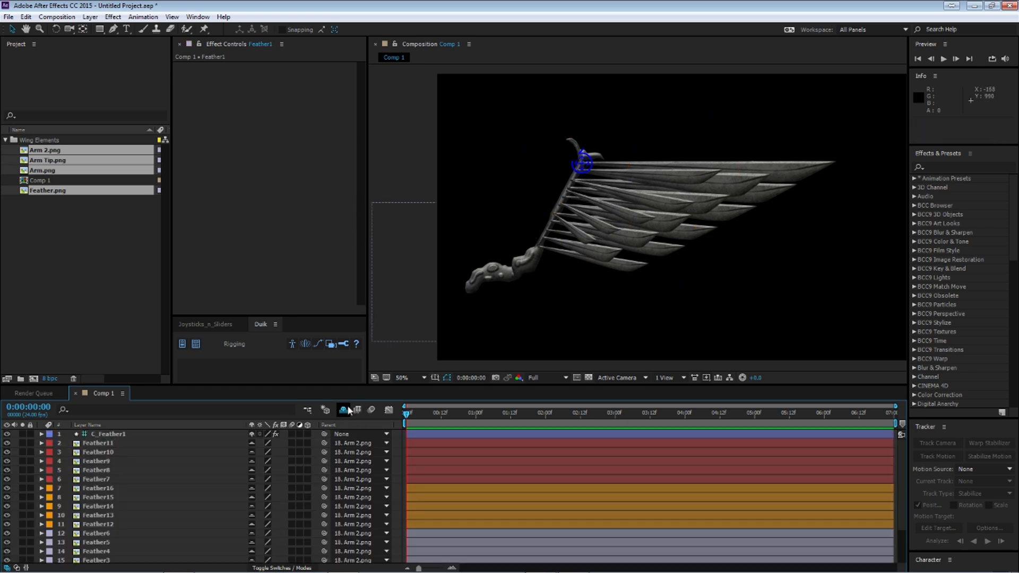
pyautogui.click(344, 410)
pyautogui.click(152, 444)
pyautogui.keyDown('shift'); pyautogui.click(213, 471); pyautogui.keyUp('shift')
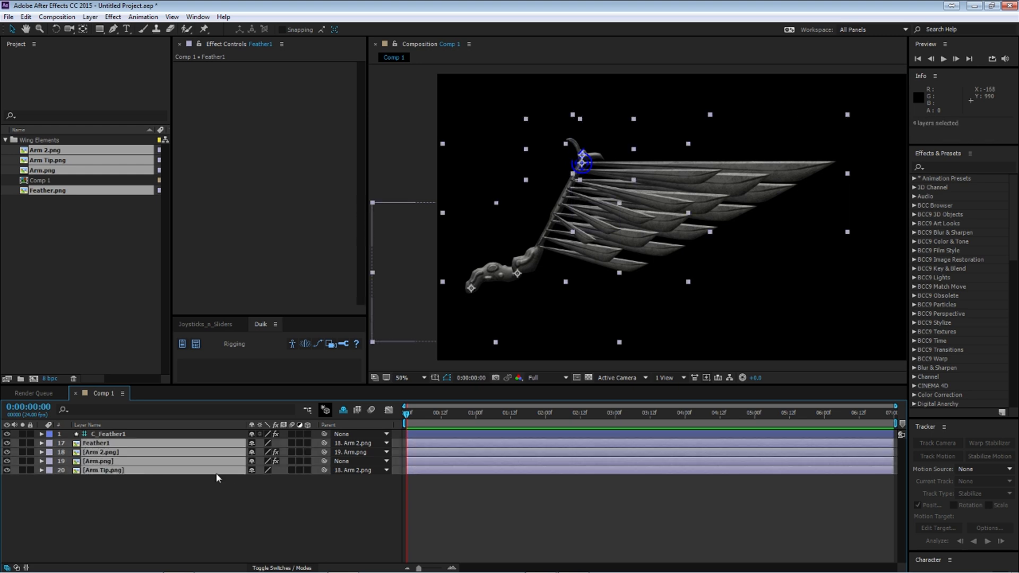
pyautogui.click(251, 470)
# Step: Test the wing by moving C_Feather1 and rotating it about 77.5°, undo both changes and deselect the controller
pyautogui.click(138, 433)
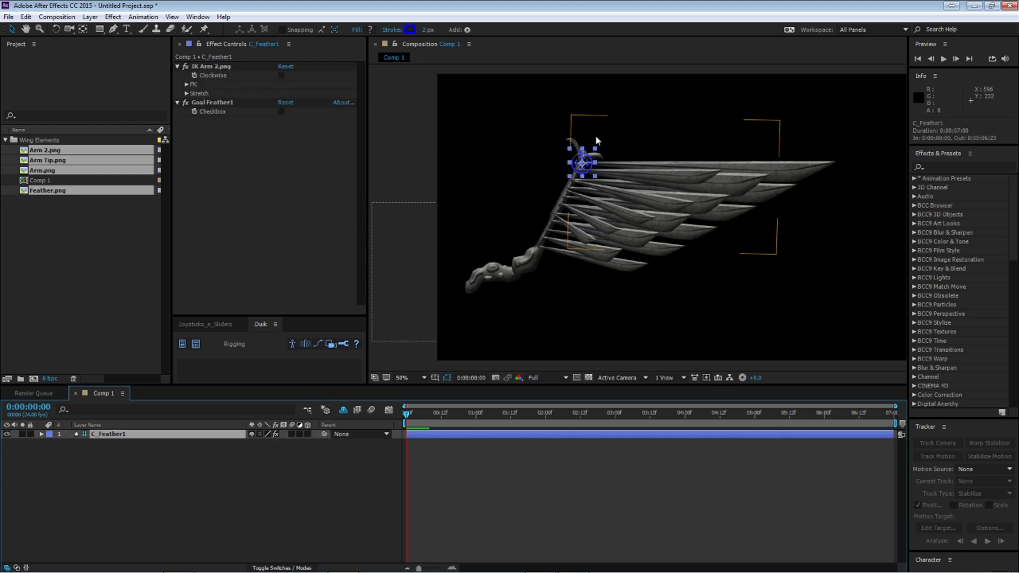
pyautogui.moveTo(582, 168); pyautogui.dragTo(527, 169)
pyautogui.press('w')
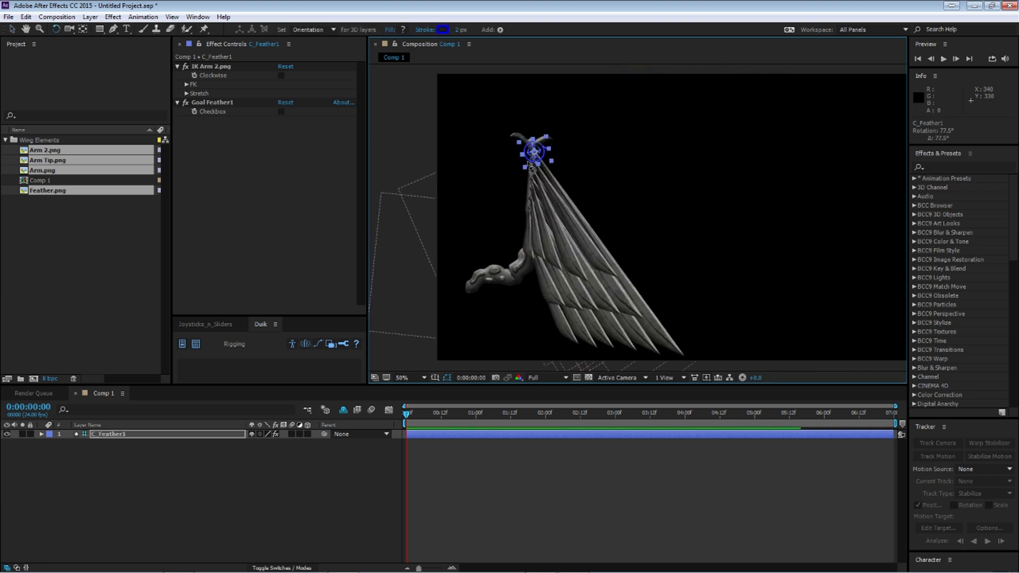
pyautogui.hotkey('ctrl', 'z')
pyautogui.hotkey('ctrl', 'z')
pyautogui.click(266, 476)
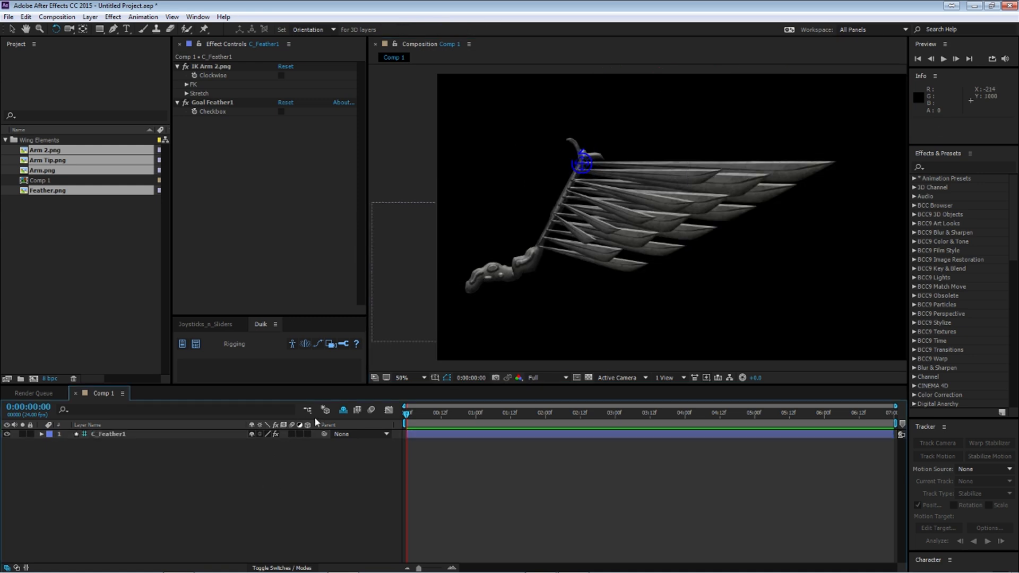
pyautogui.moveTo(690, 262); pyautogui.dragTo(642, 264)
pyautogui.click(161, 501)
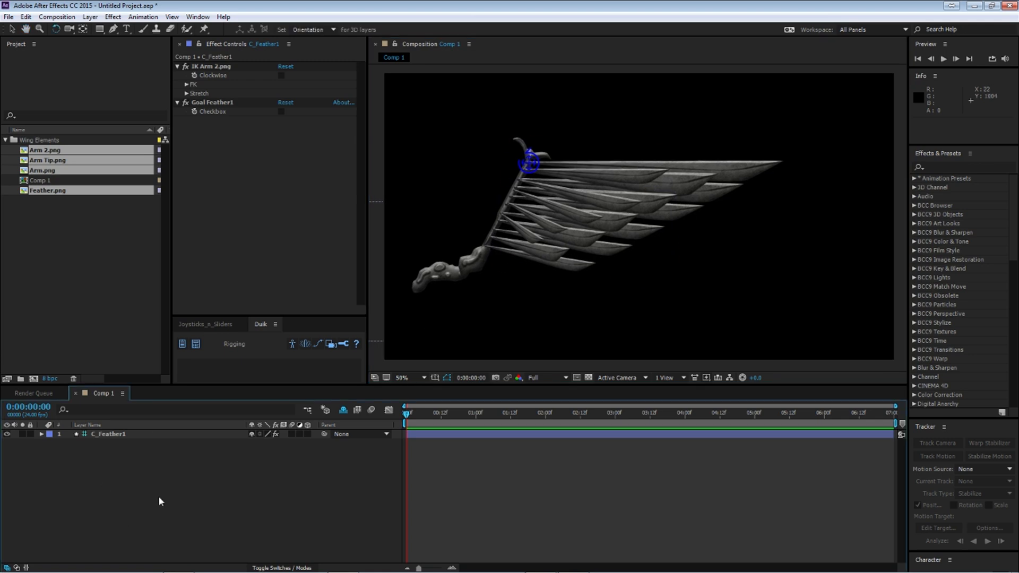